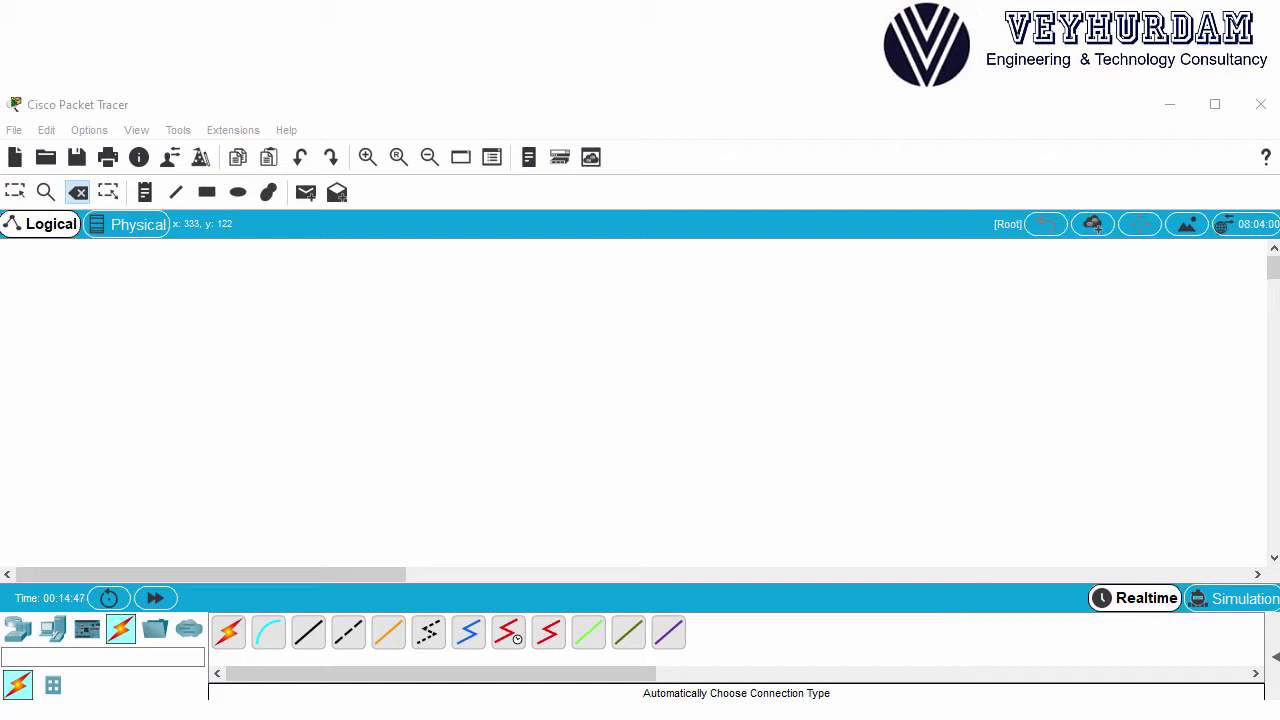
Place a 3560-24PS multilayer switch, a WLC-3504 controller to its left and a PC to its right.
left_click(17, 628)
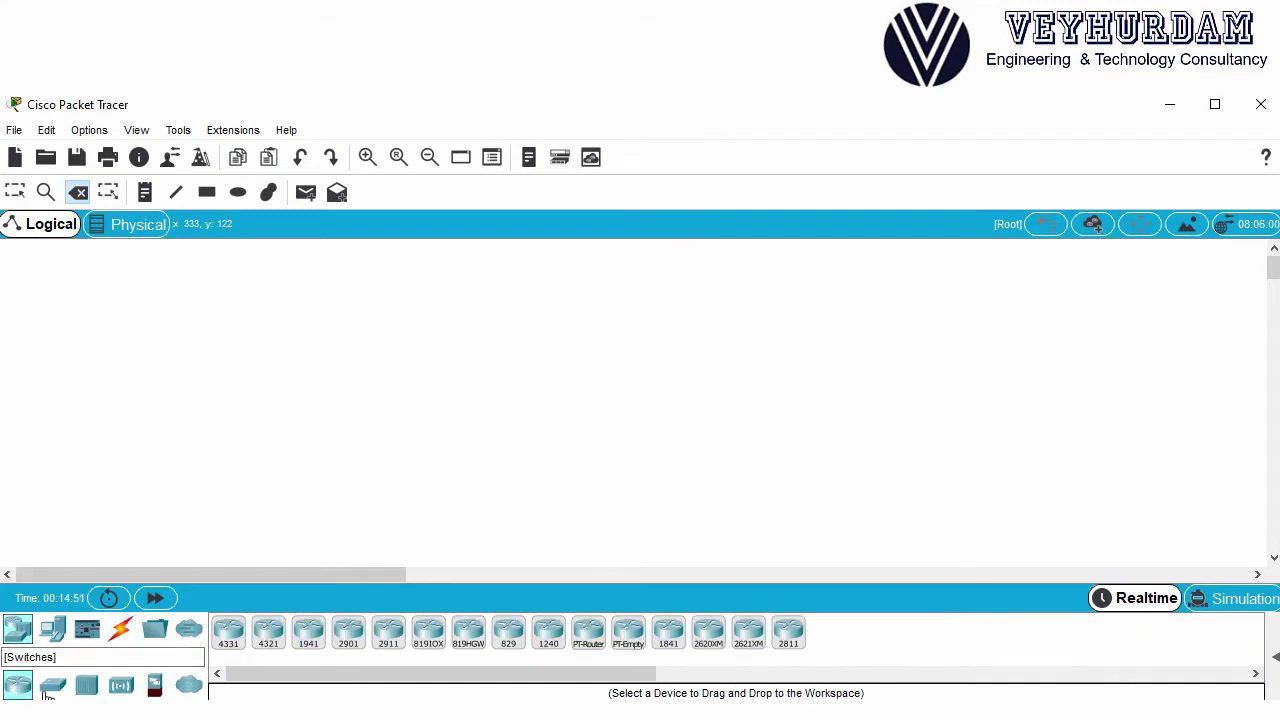
left_click(53, 687)
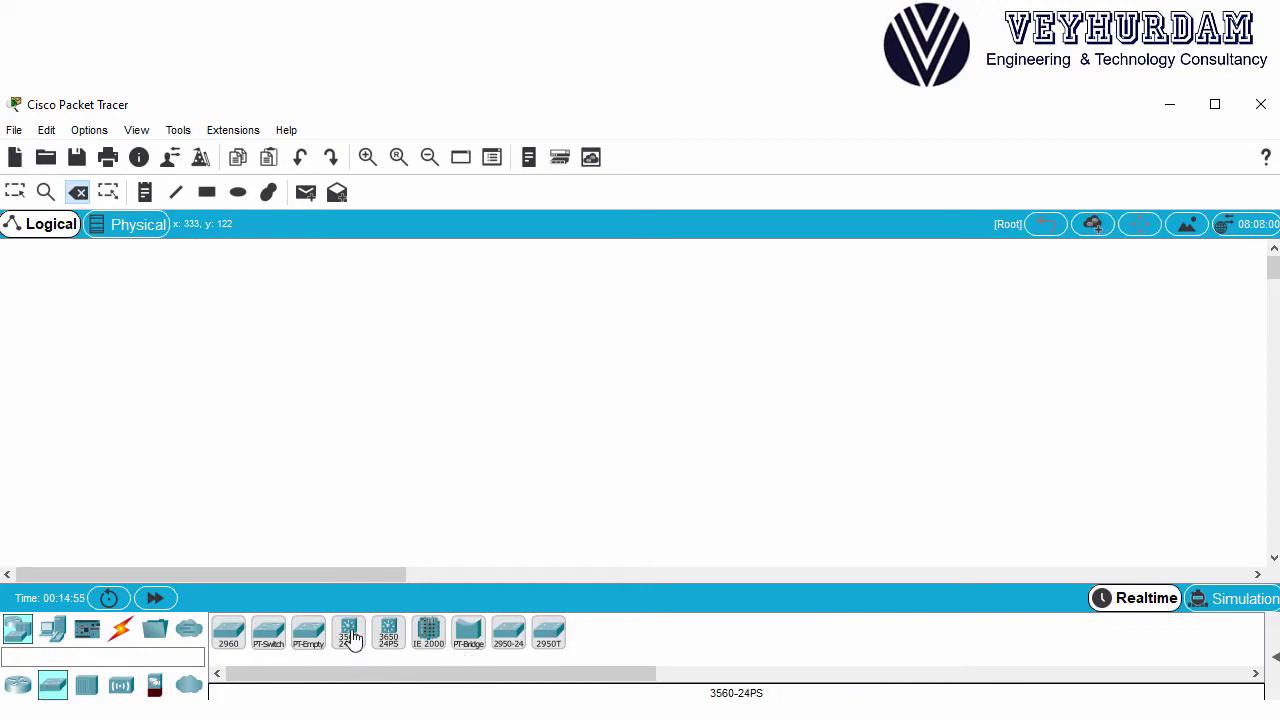
left_click_drag(350, 640, 612, 385)
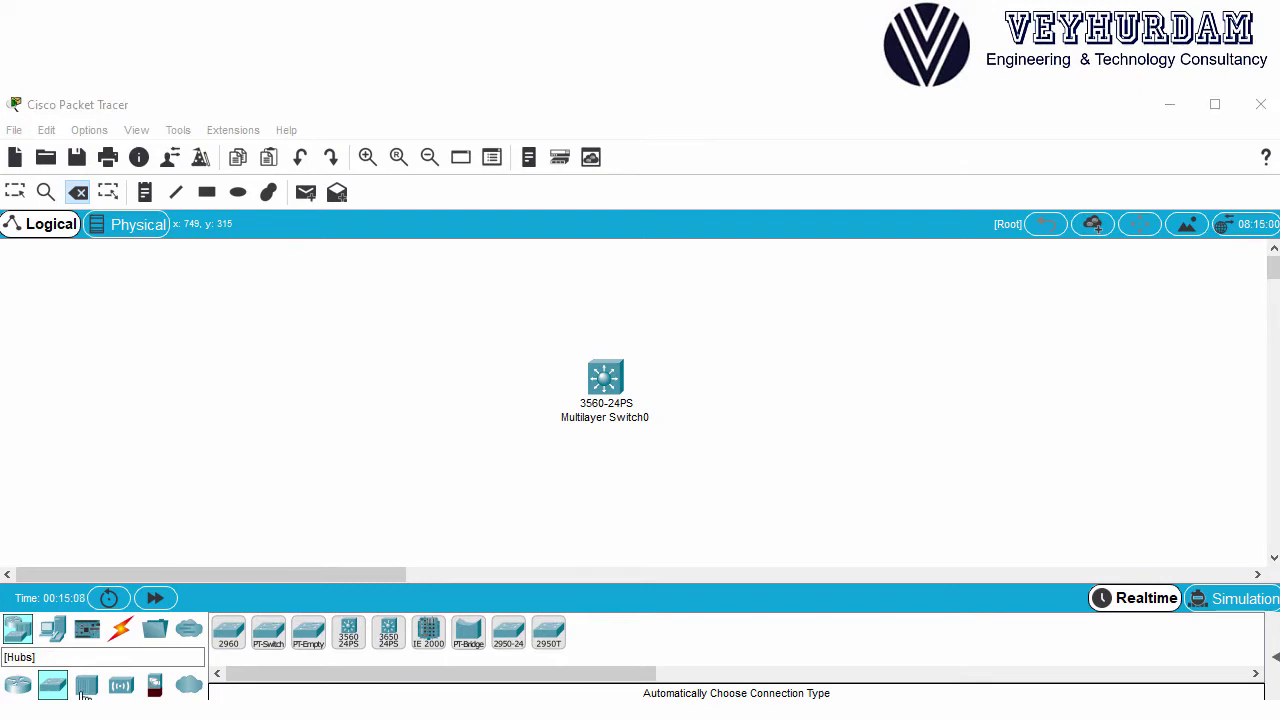
left_click(120, 686)
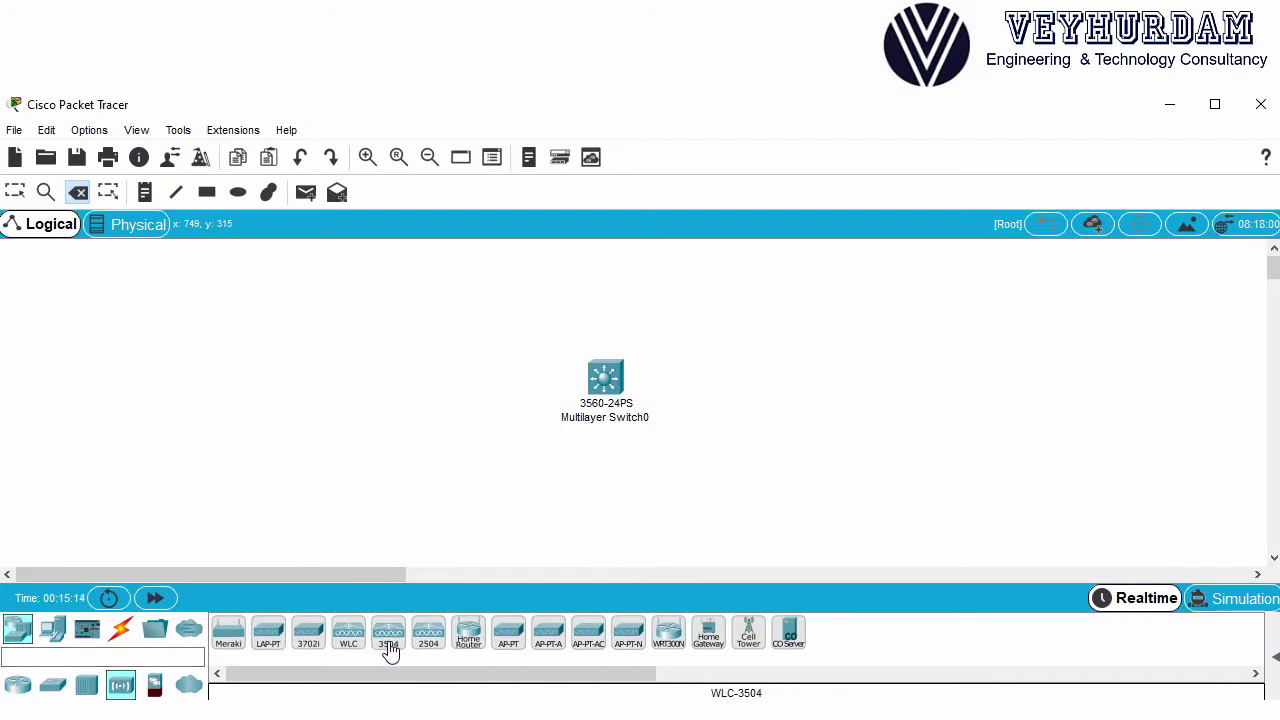
left_click_drag(388, 640, 436, 405)
left_click(434, 375)
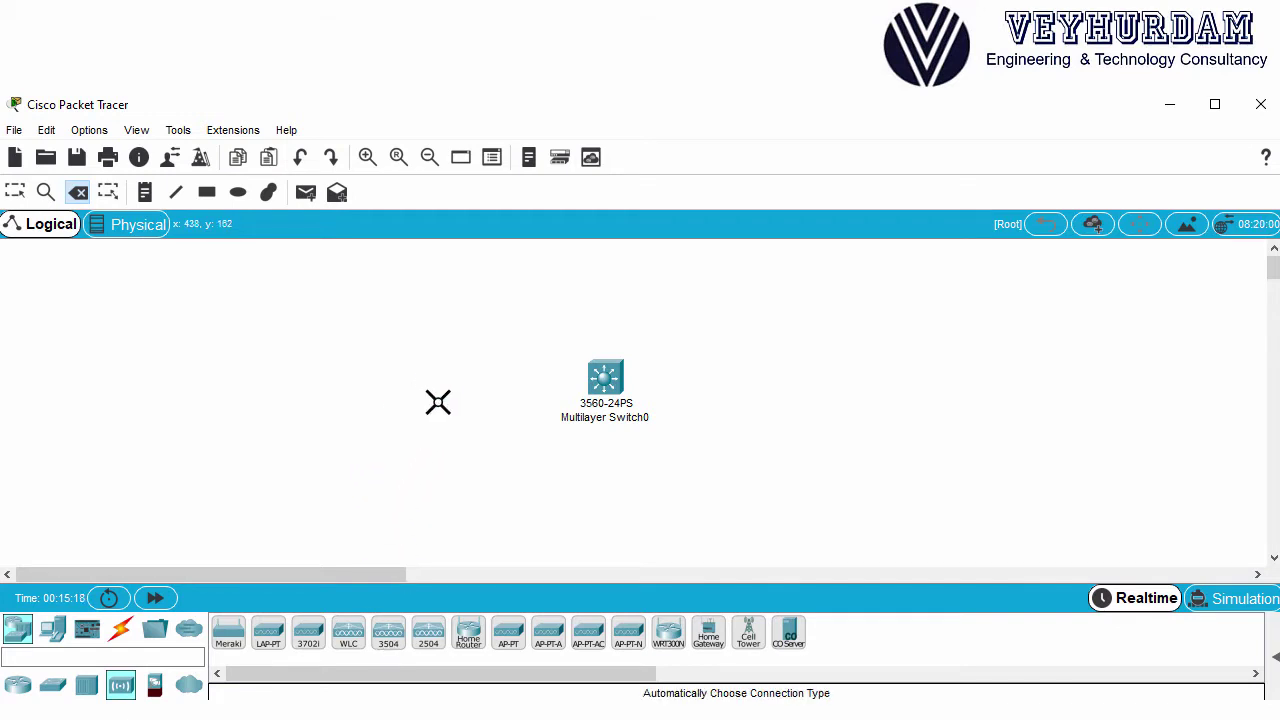
key("Escape")
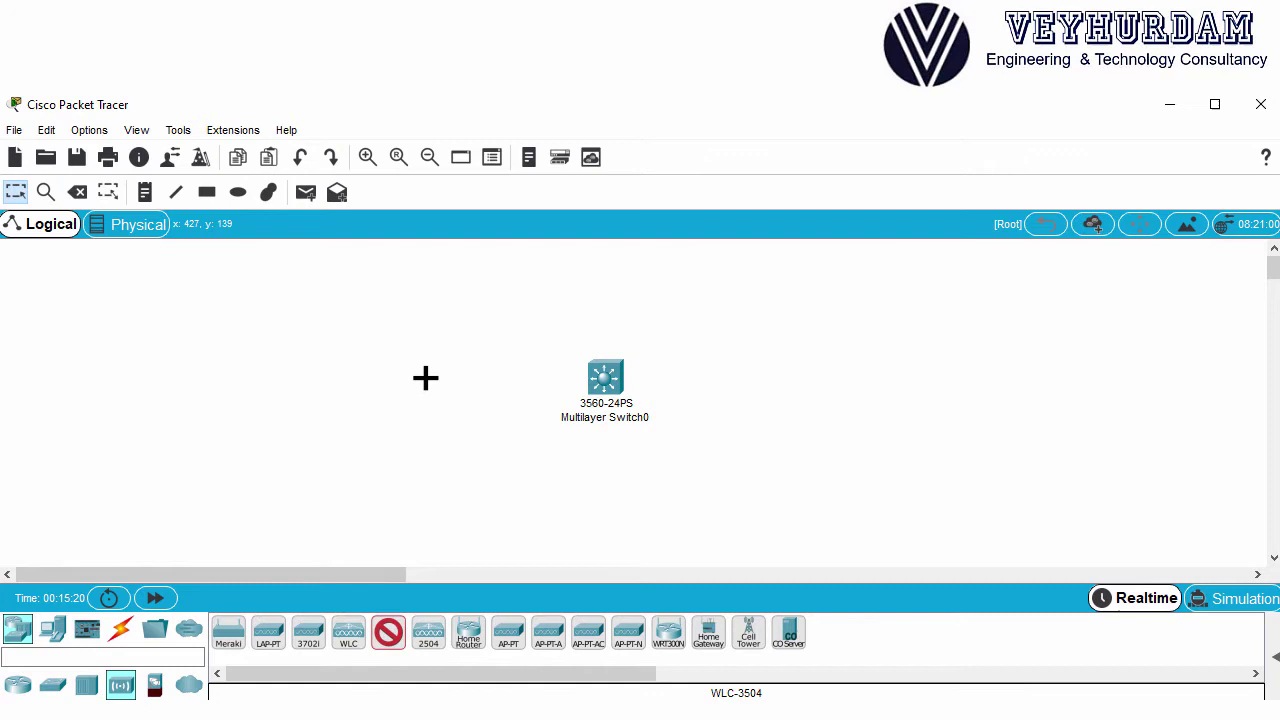
left_click(438, 377)
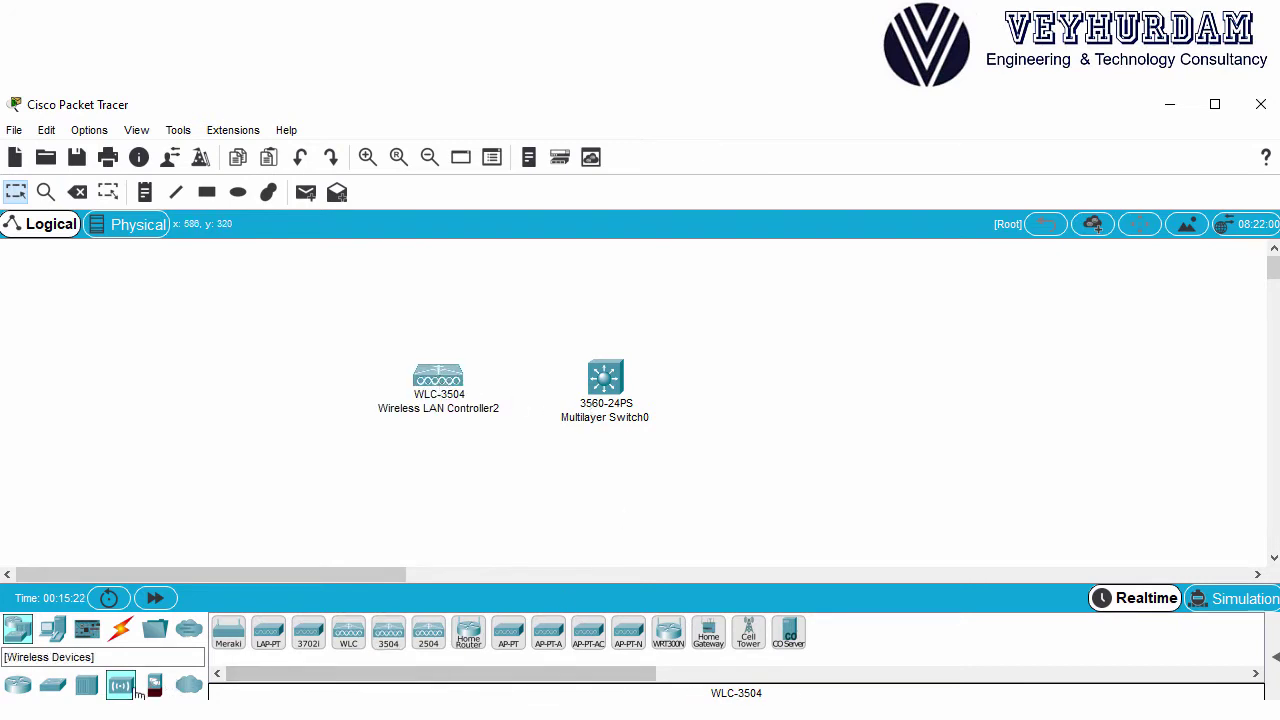
left_click(55, 634)
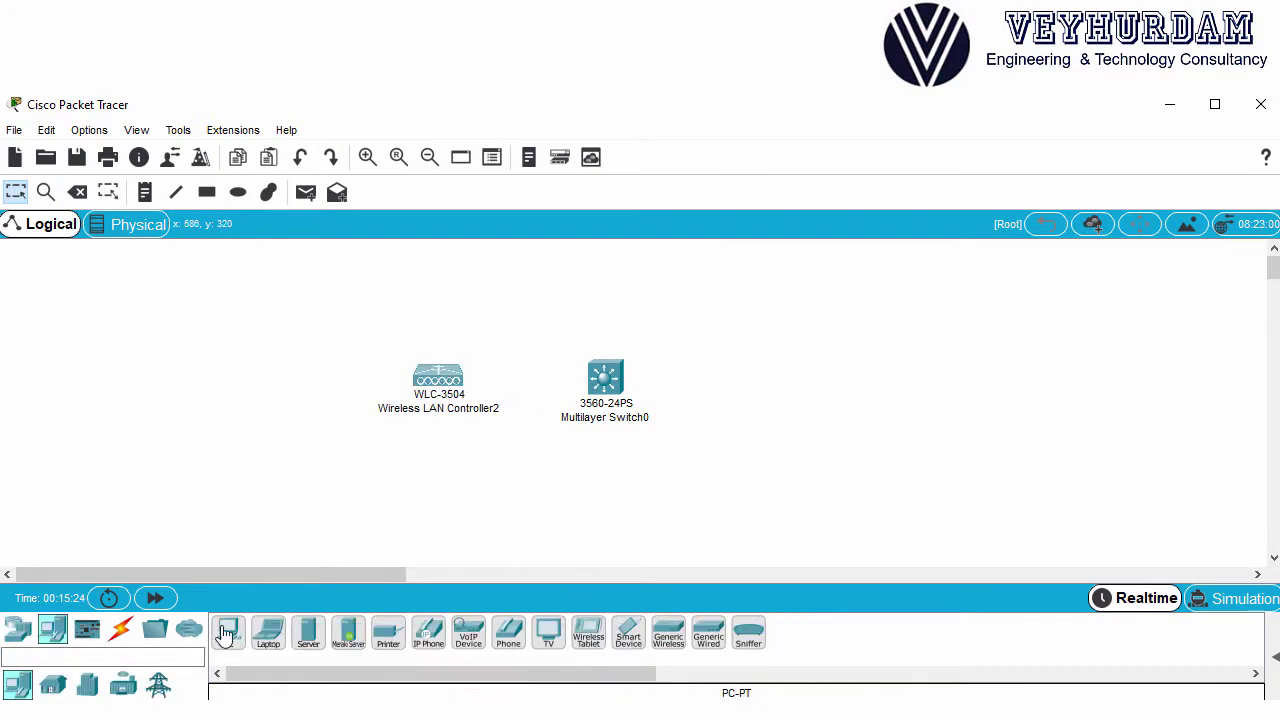
left_click_drag(228, 632, 783, 393)
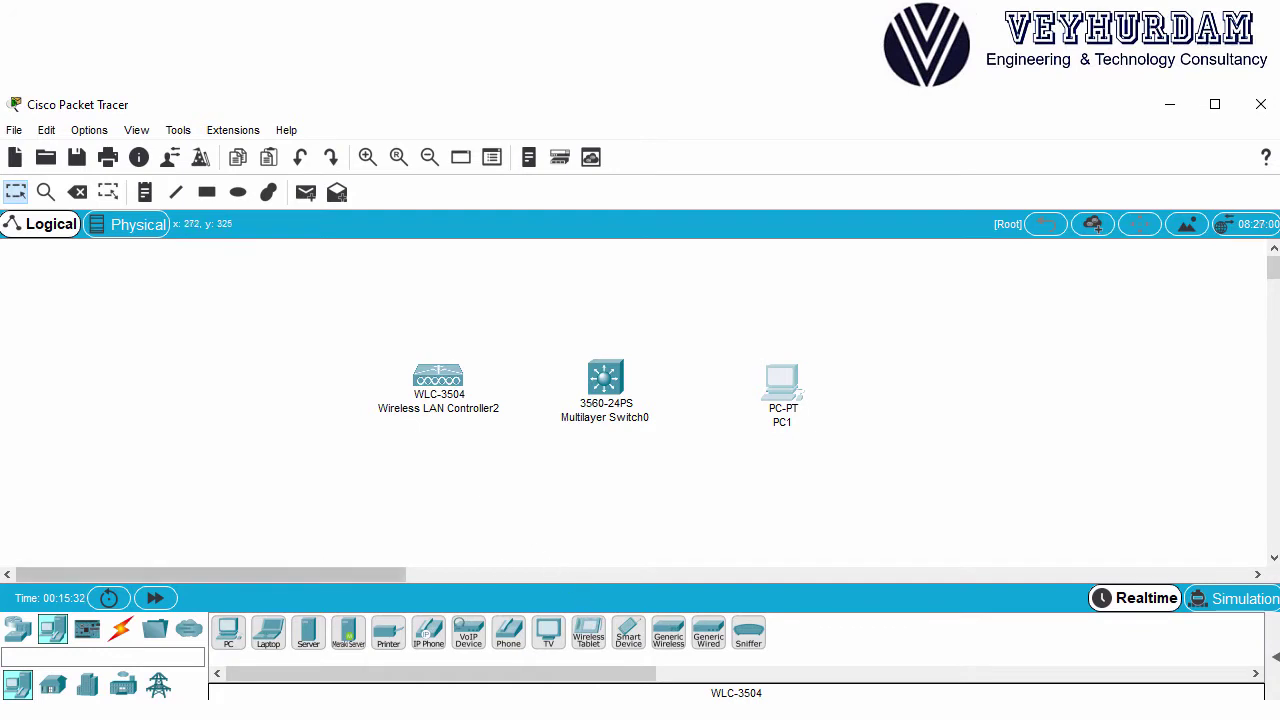
Link PC1 to the switch and the switch to the WLC-3504 with automatic connection cables.
left_click(120, 630)
left_click(228, 632)
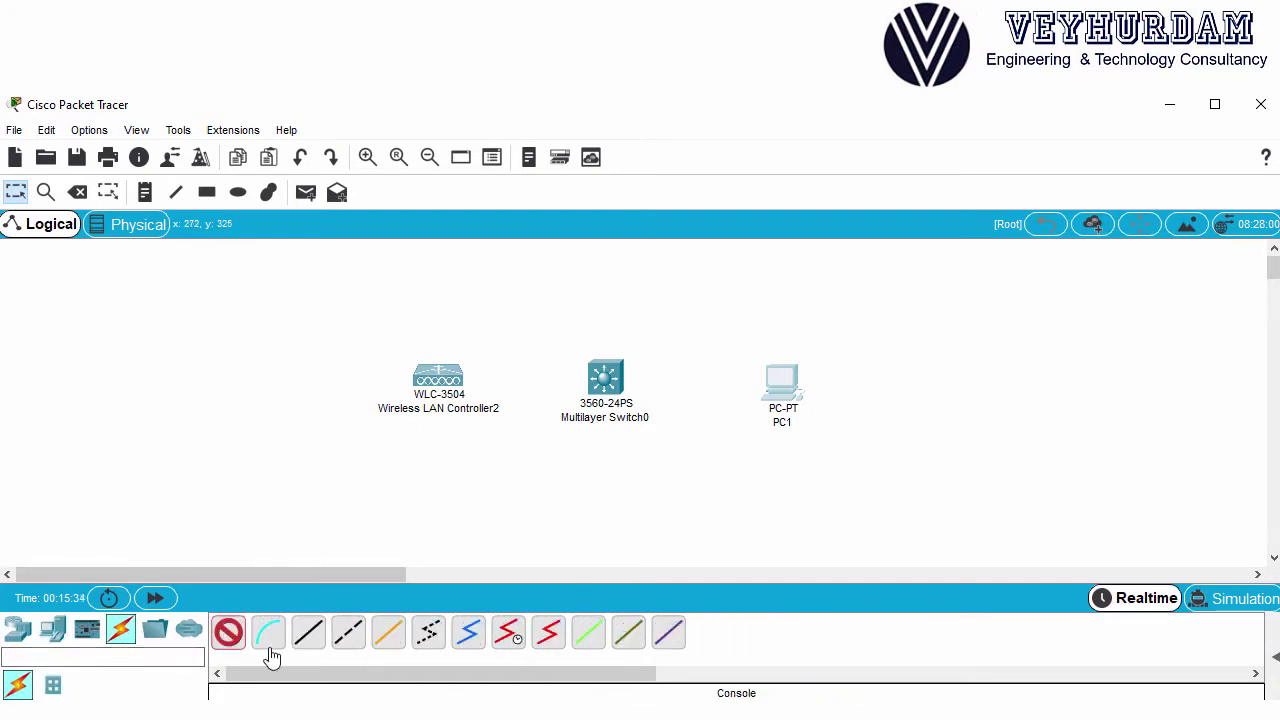
left_click(781, 382)
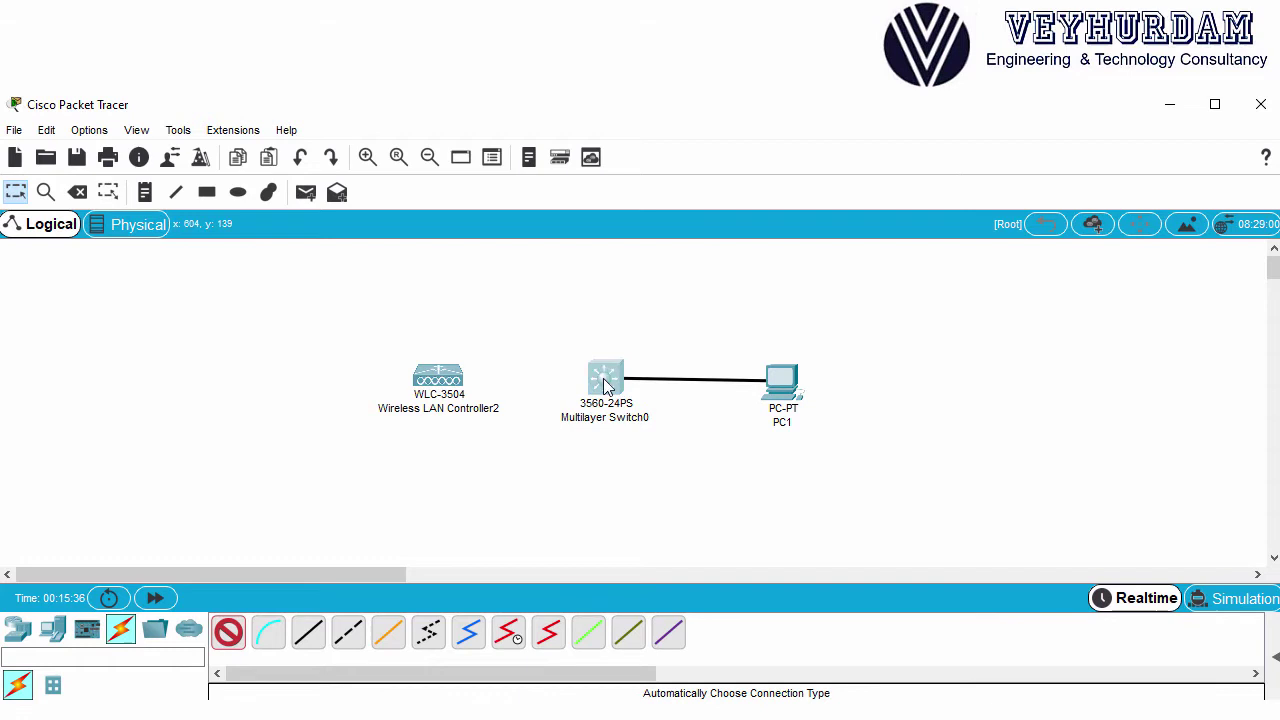
left_click(620, 395)
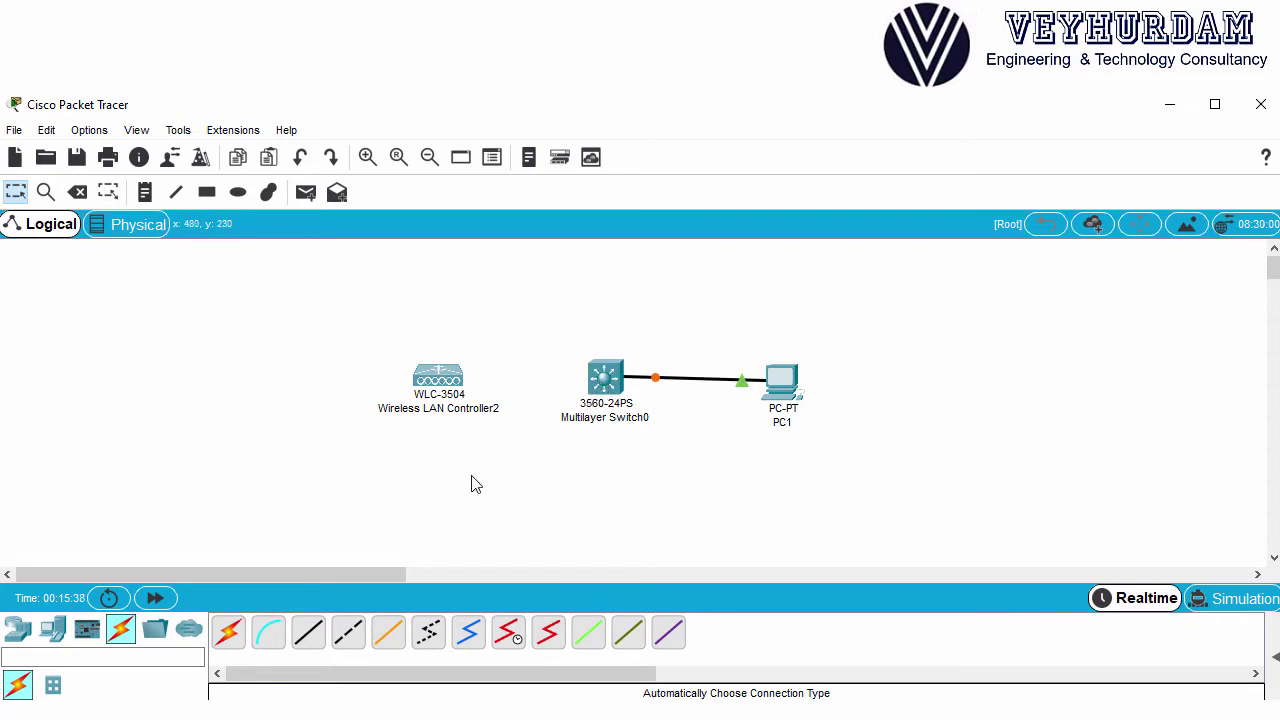
left_click(230, 632)
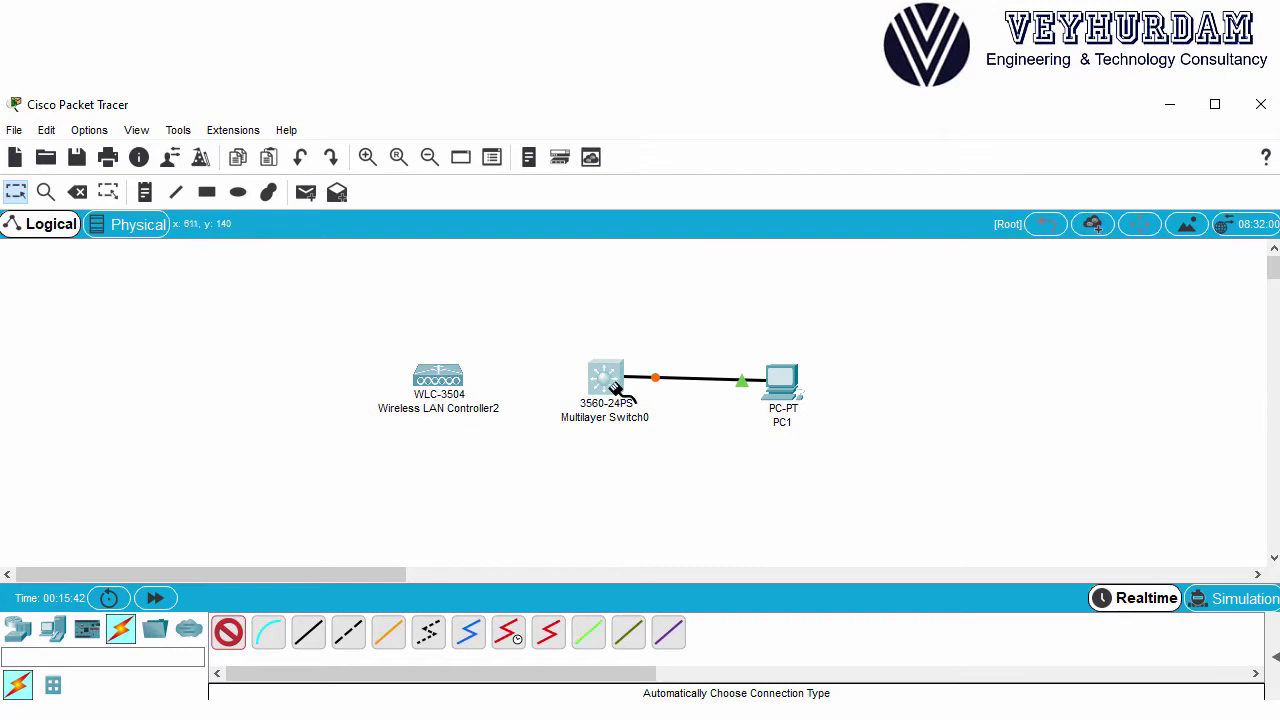
left_click(608, 388)
left_click(450, 395)
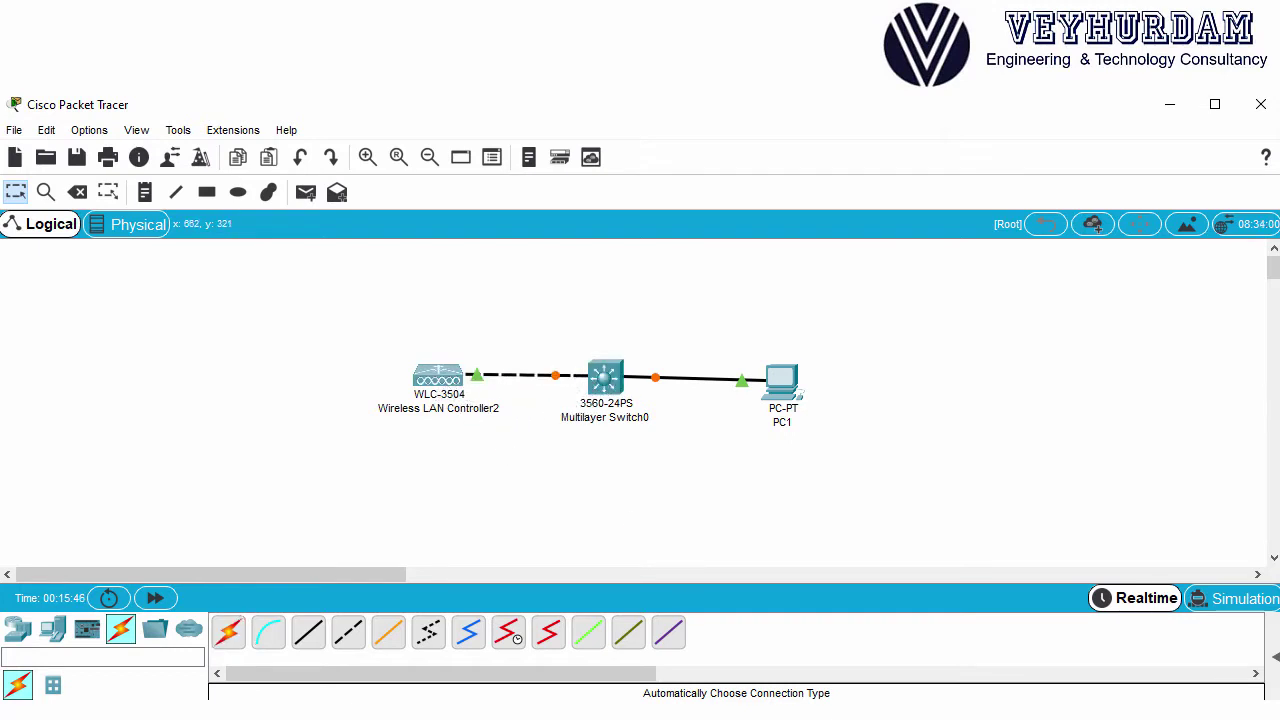
In PC1's Config settings, enter gateway 192.168.1.1 and FastEthernet0 IP 192.168.1.151 with mask 255.255.255.0.
left_click(788, 385)
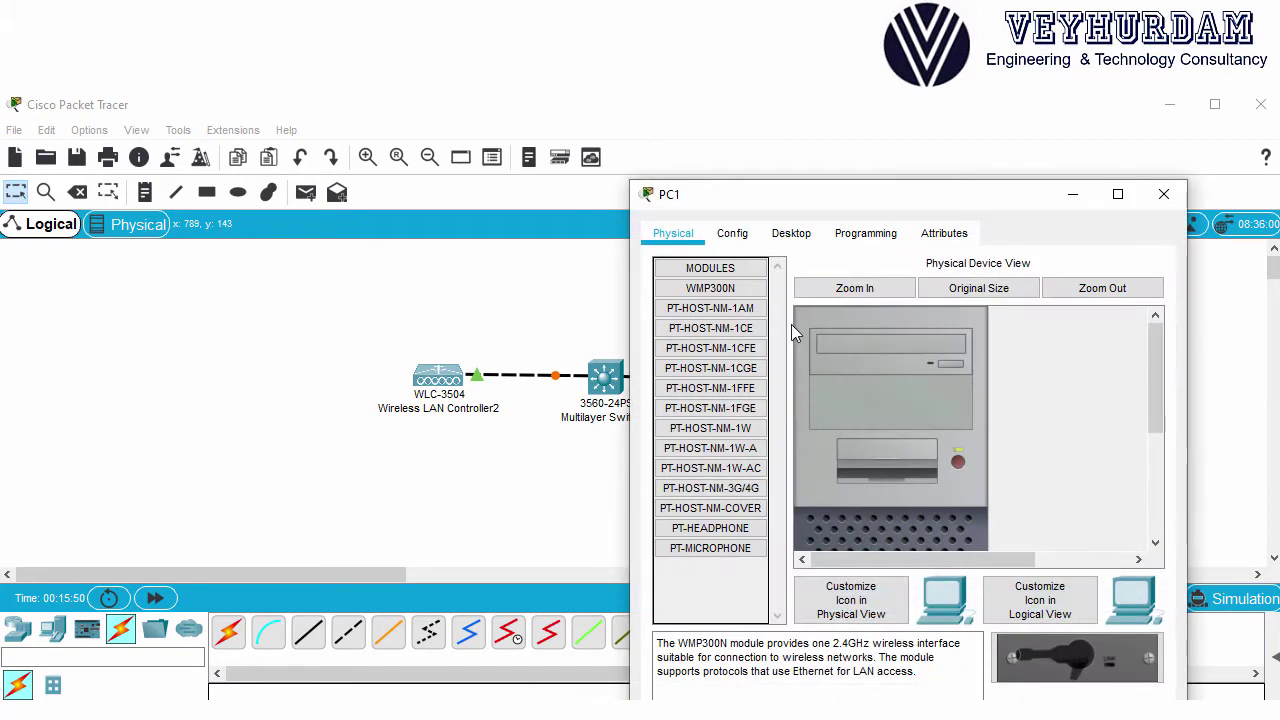
left_click(732, 235)
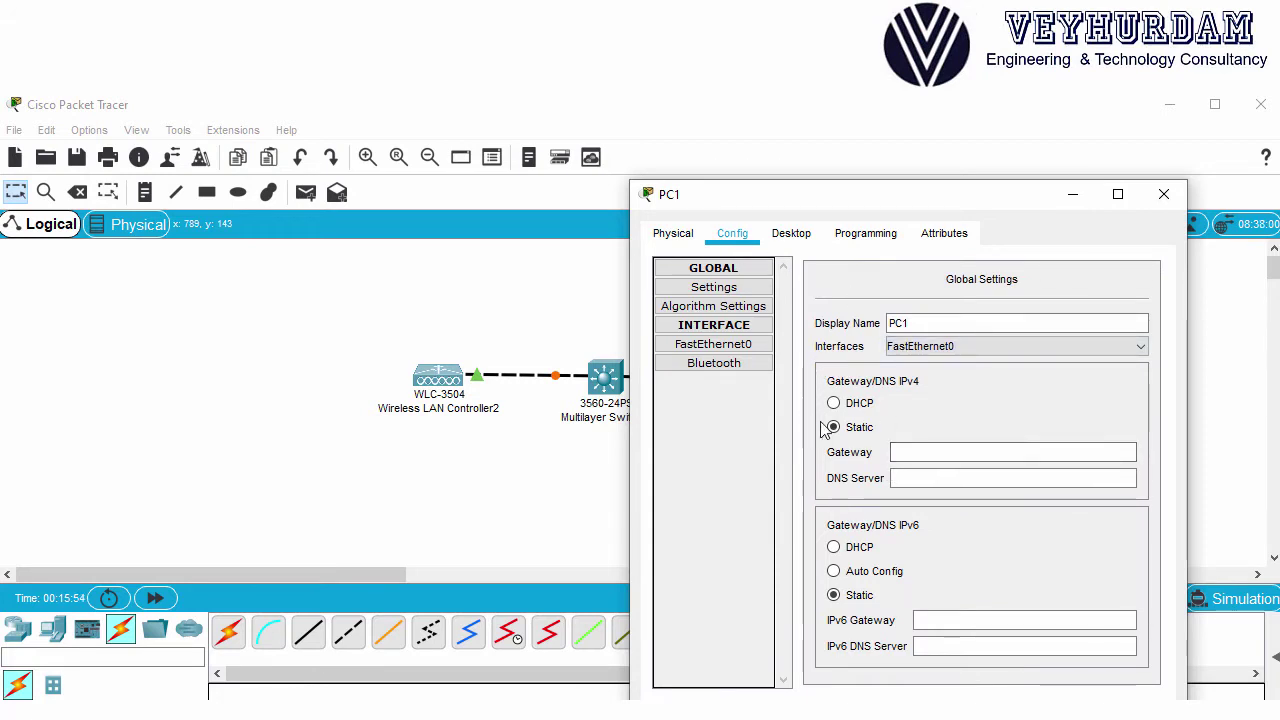
left_click(902, 453)
type("1")
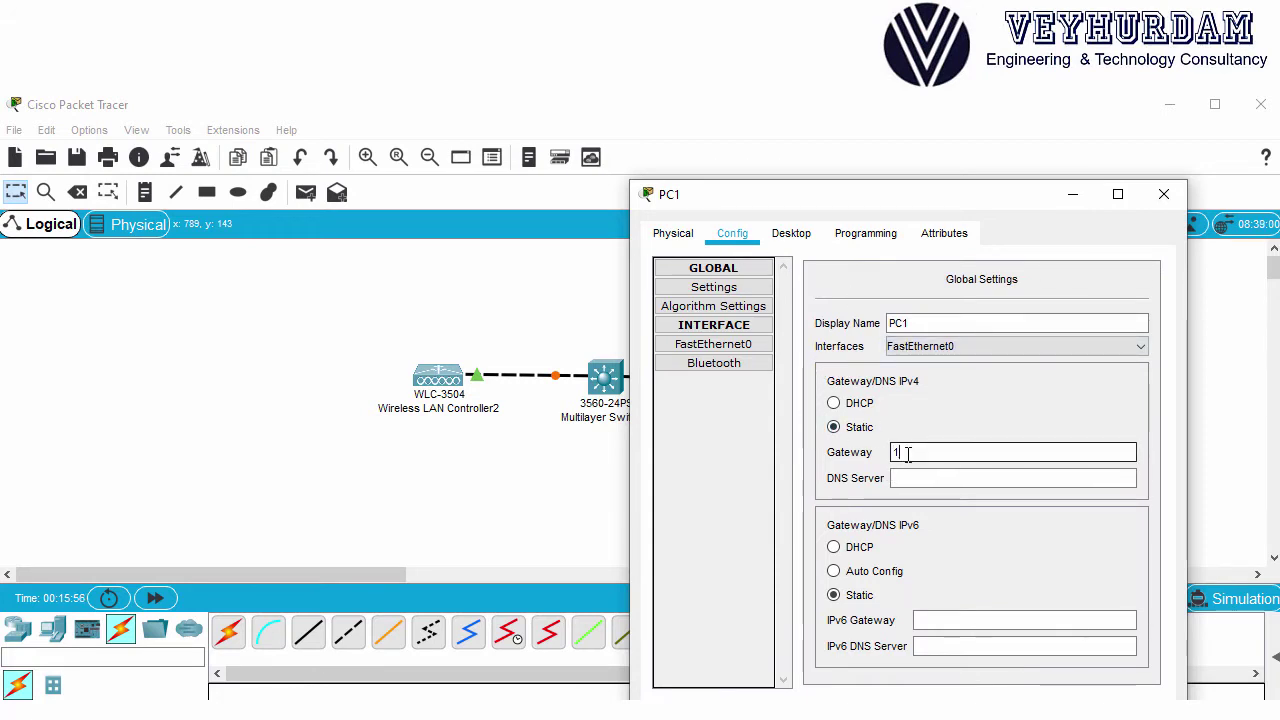
type("92")
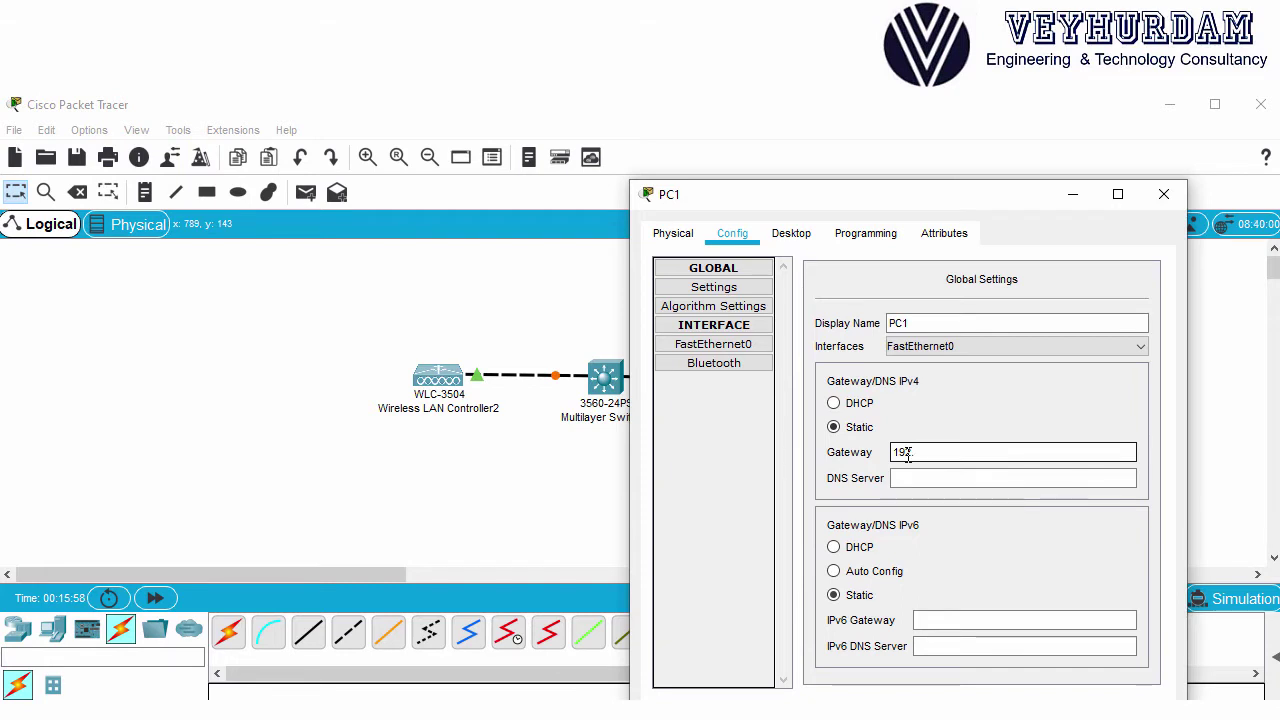
type(".168.1.")
type("1")
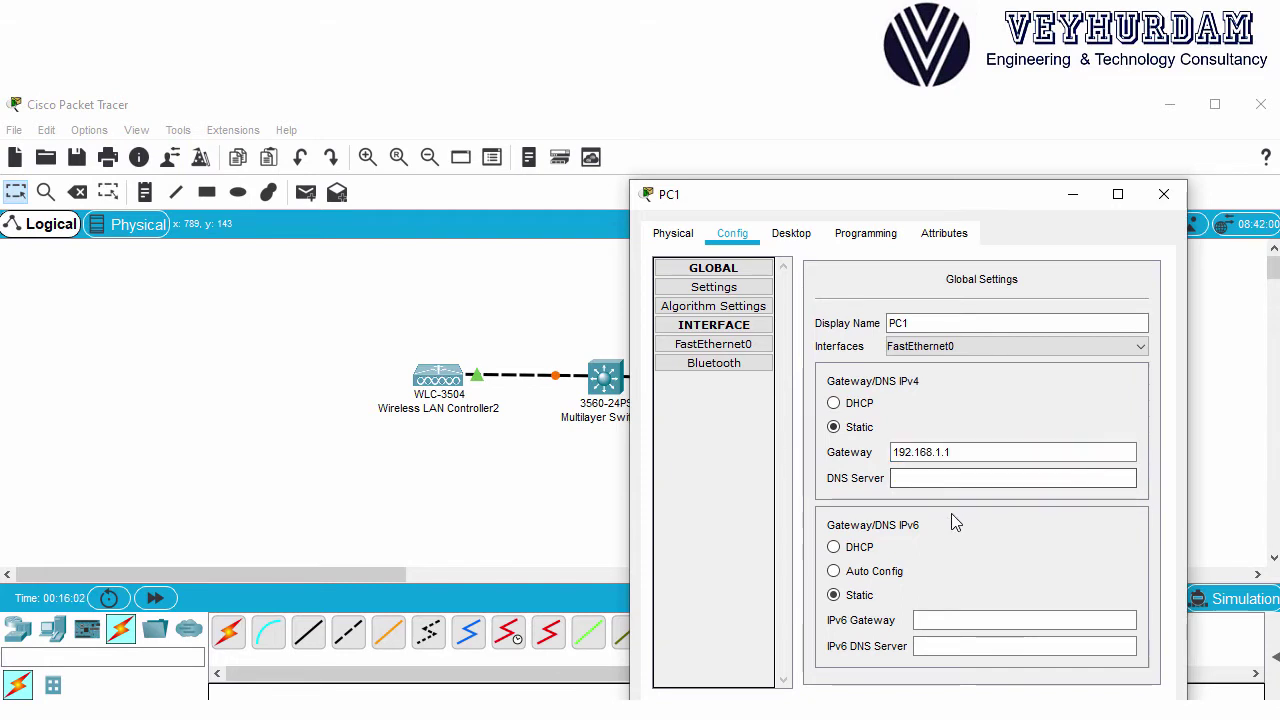
left_click(735, 346)
left_click(1006, 423)
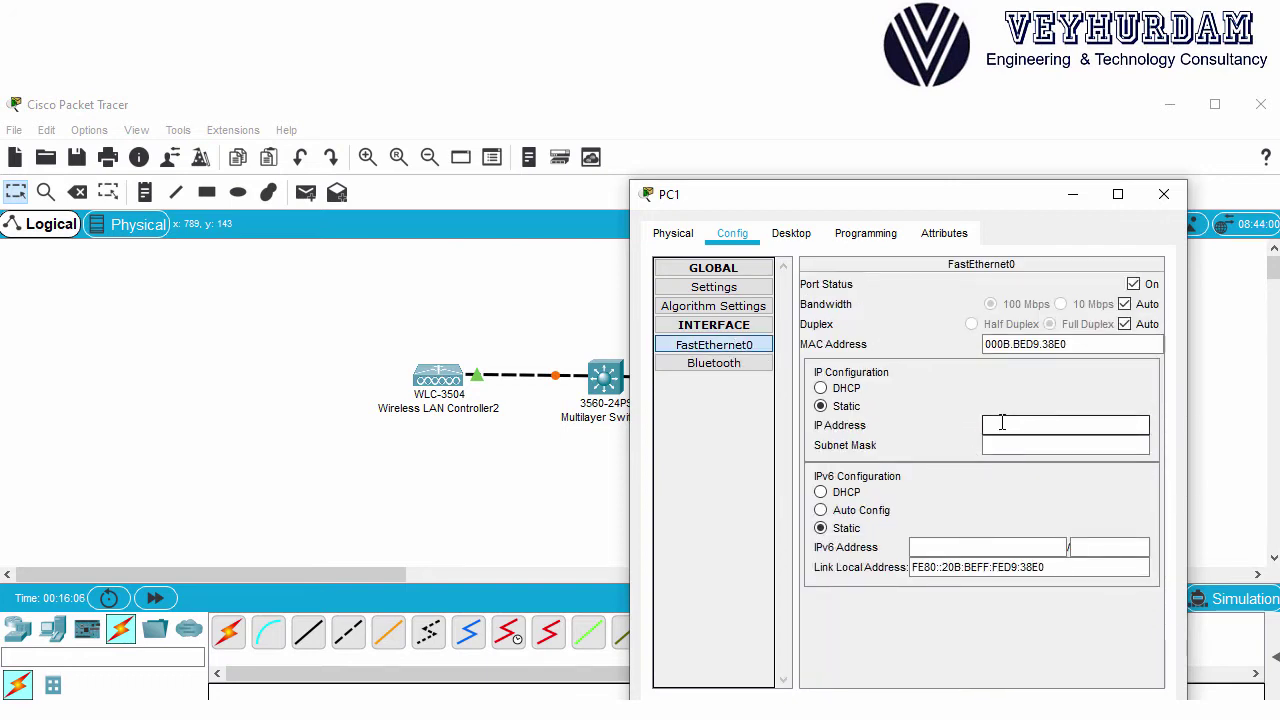
type("192.1")
type("68.1.")
type("151")
left_click(1018, 445)
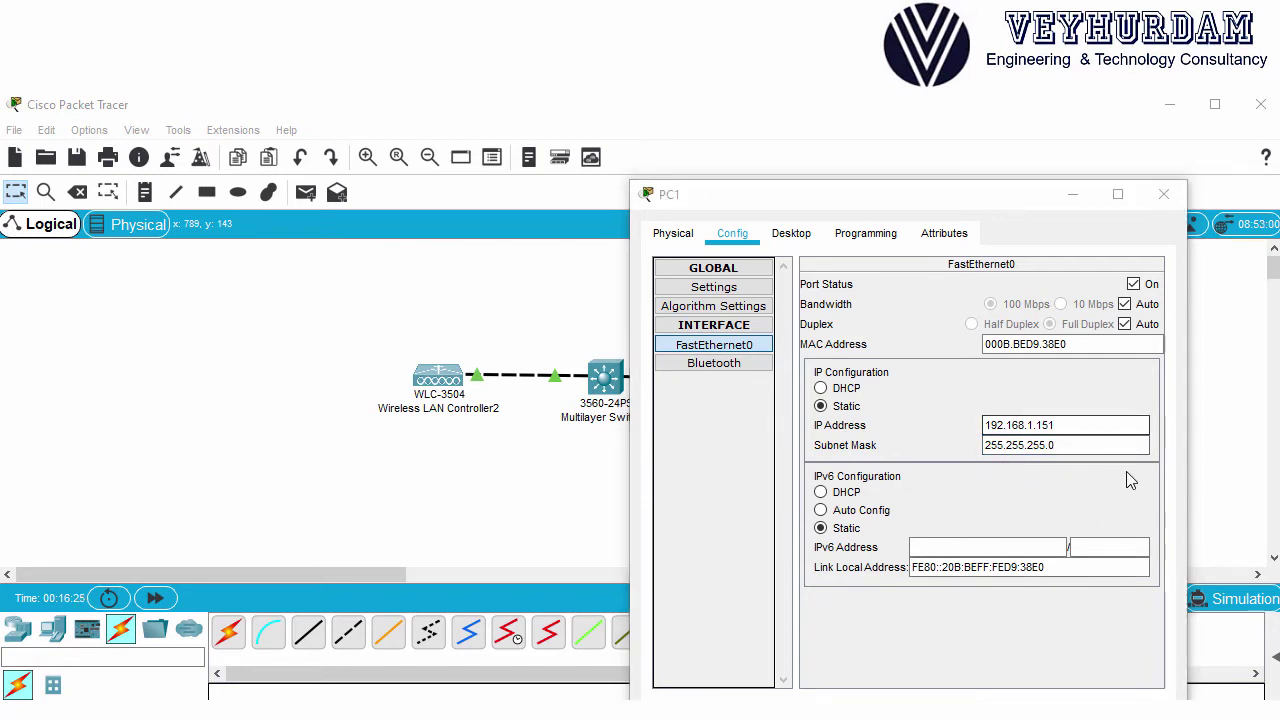
left_click(1163, 194)
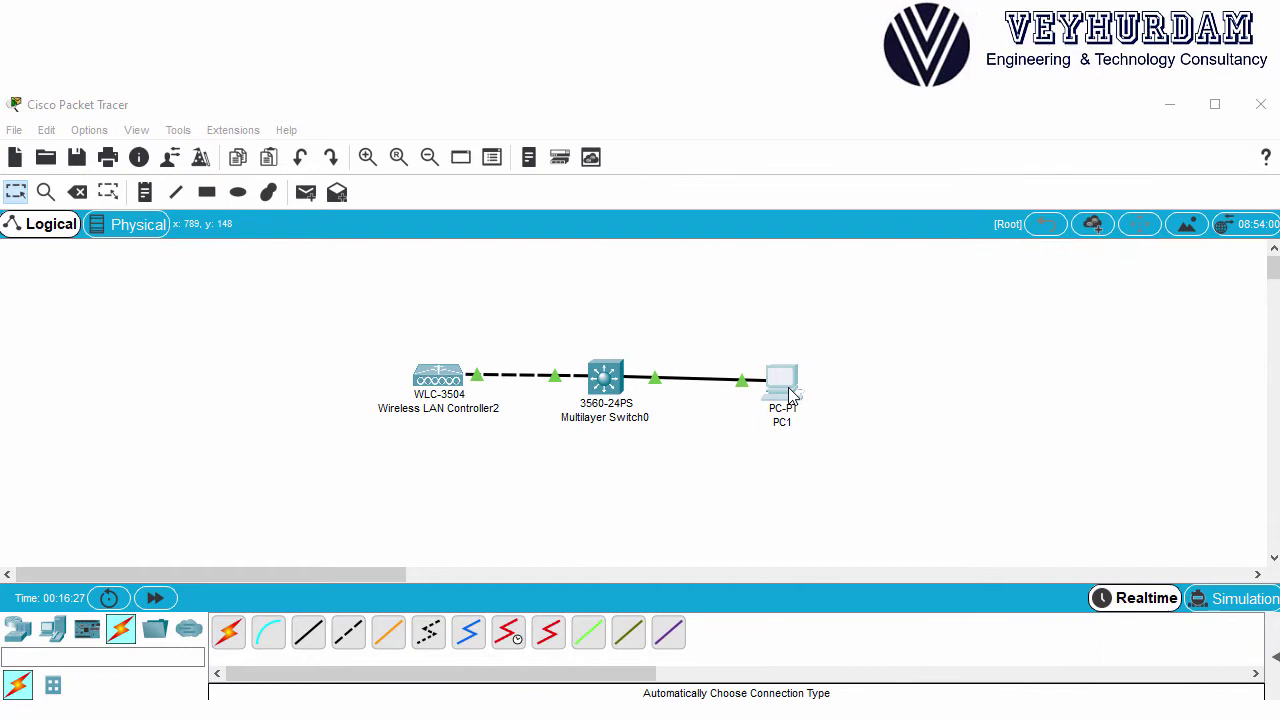
Open the multilayer switch's CLI, decline the initial configuration dialog and enter privileged mode.
left_click_drag(788, 379, 788, 375)
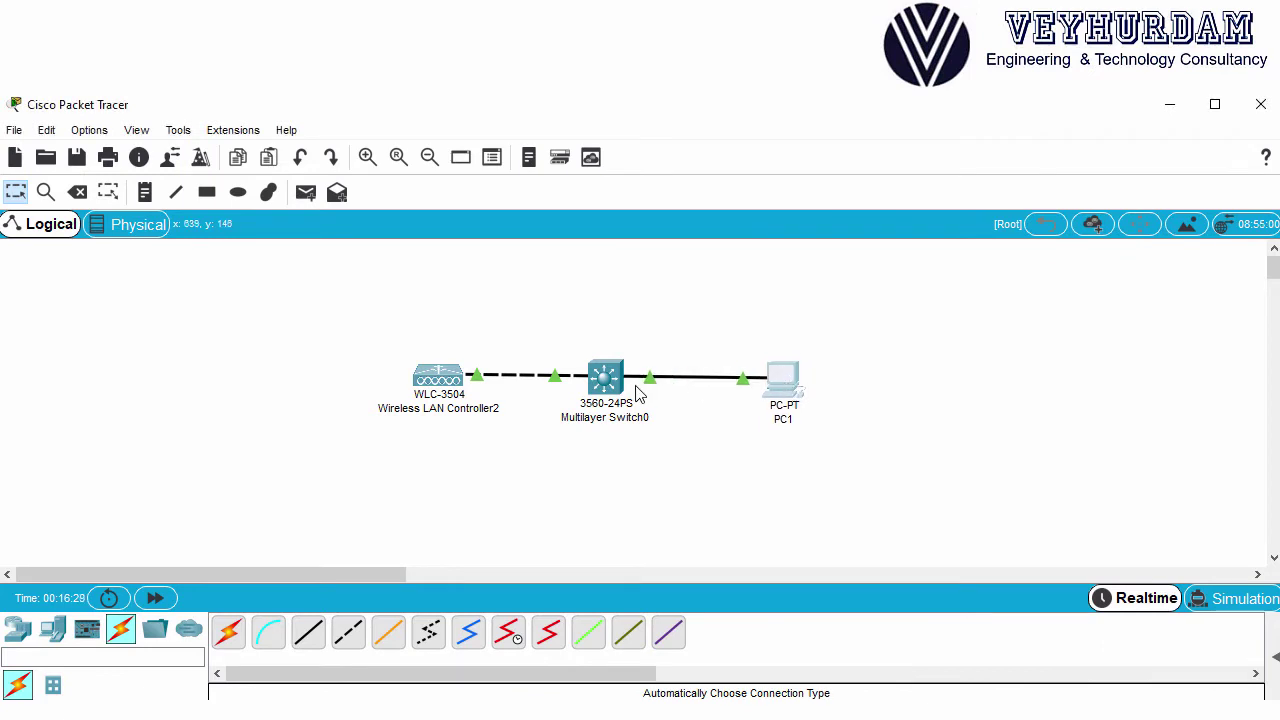
left_click(788, 383)
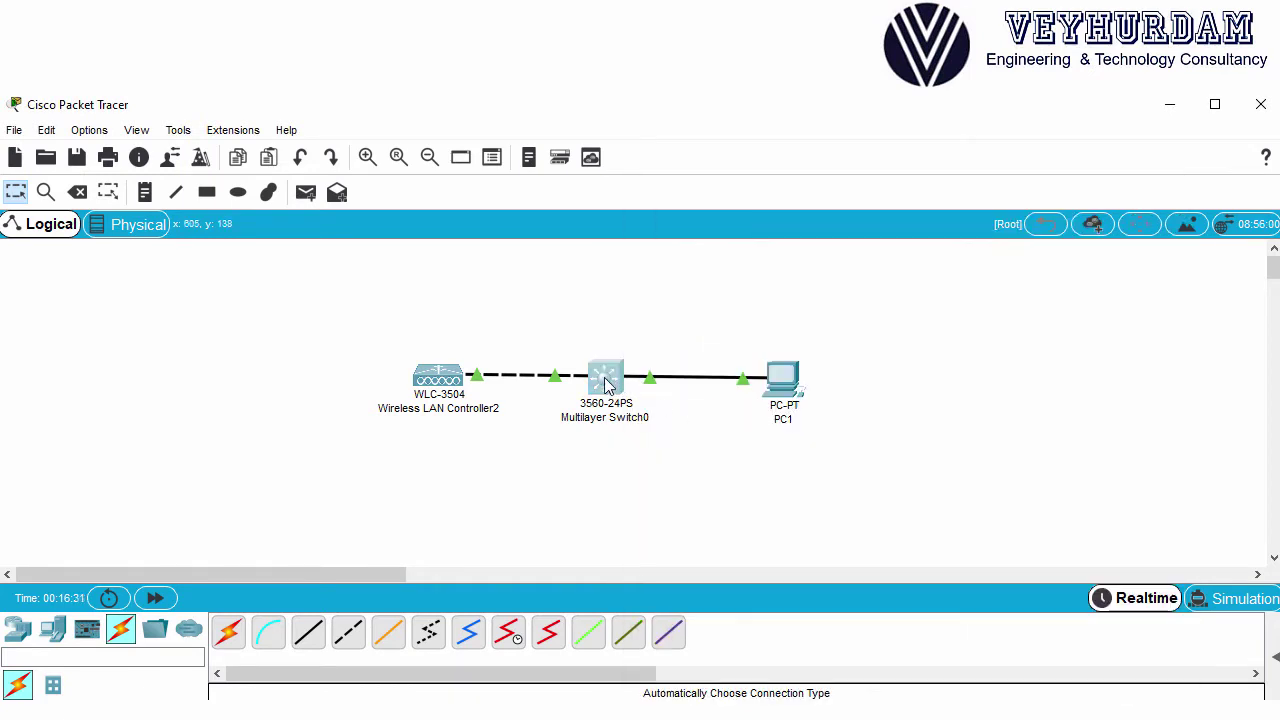
left_click(605, 378)
left_click_drag(866, 194, 850, 136)
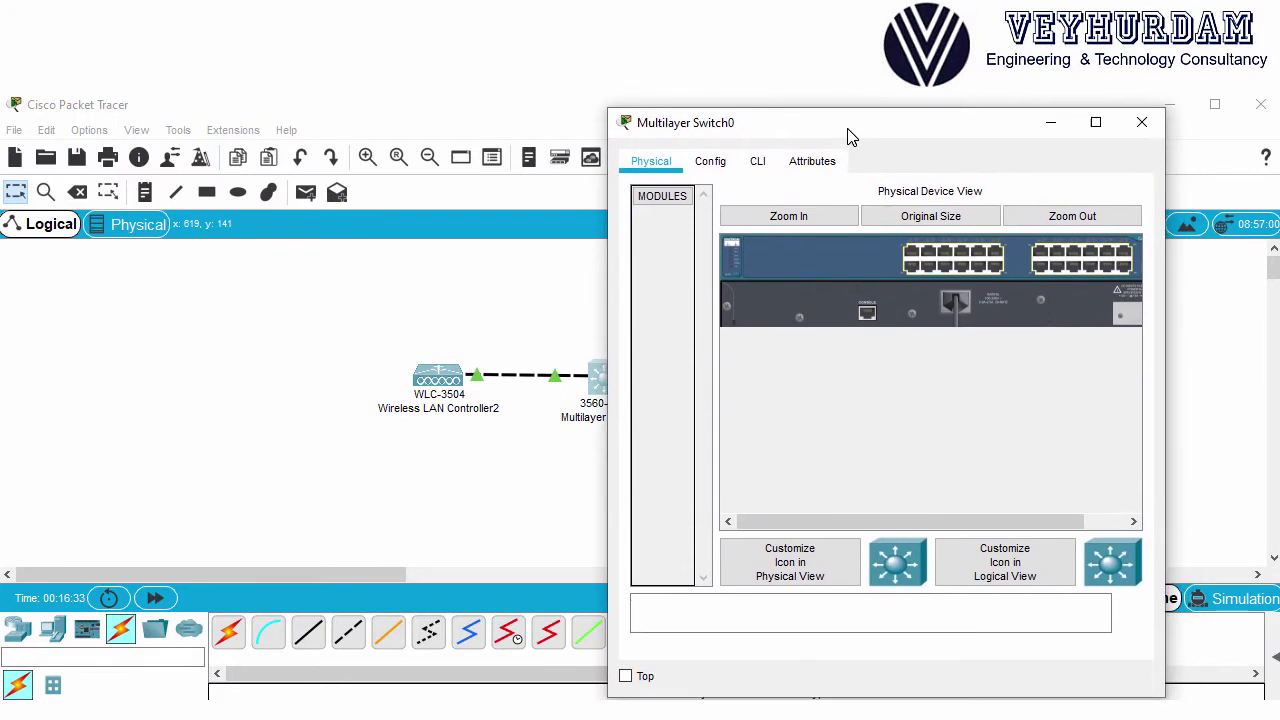
left_click(757, 160)
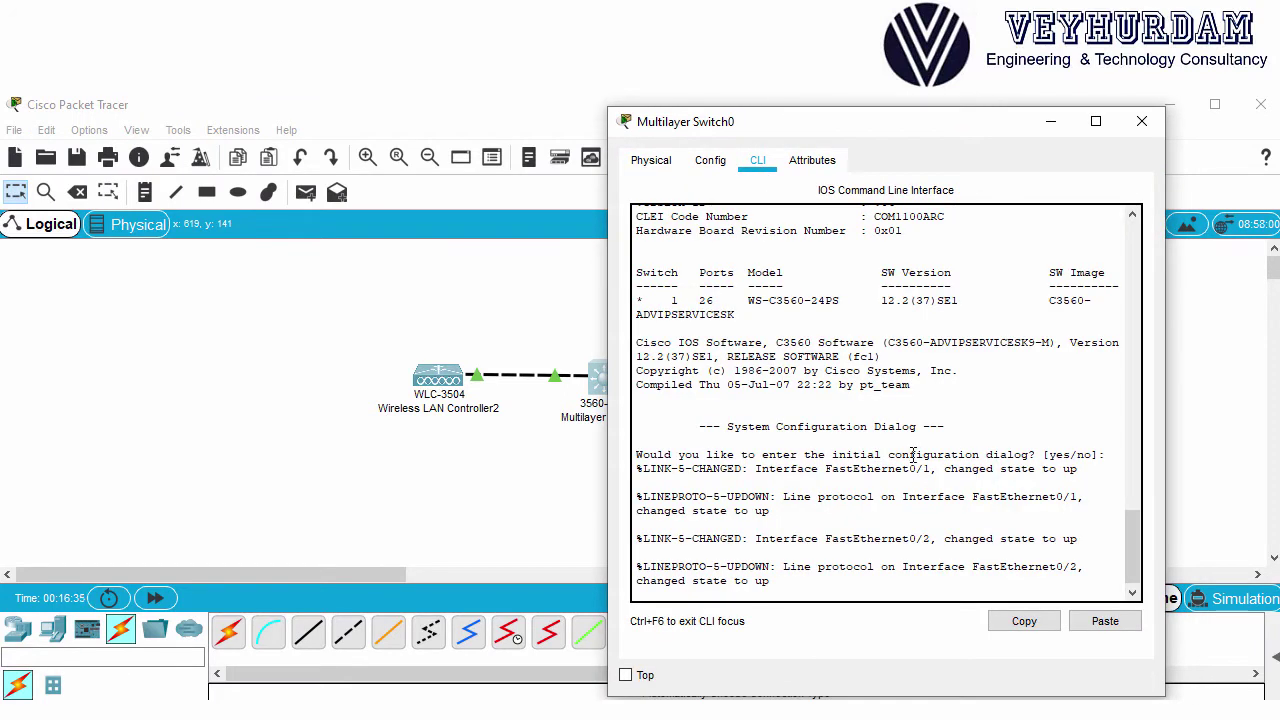
key("Return")
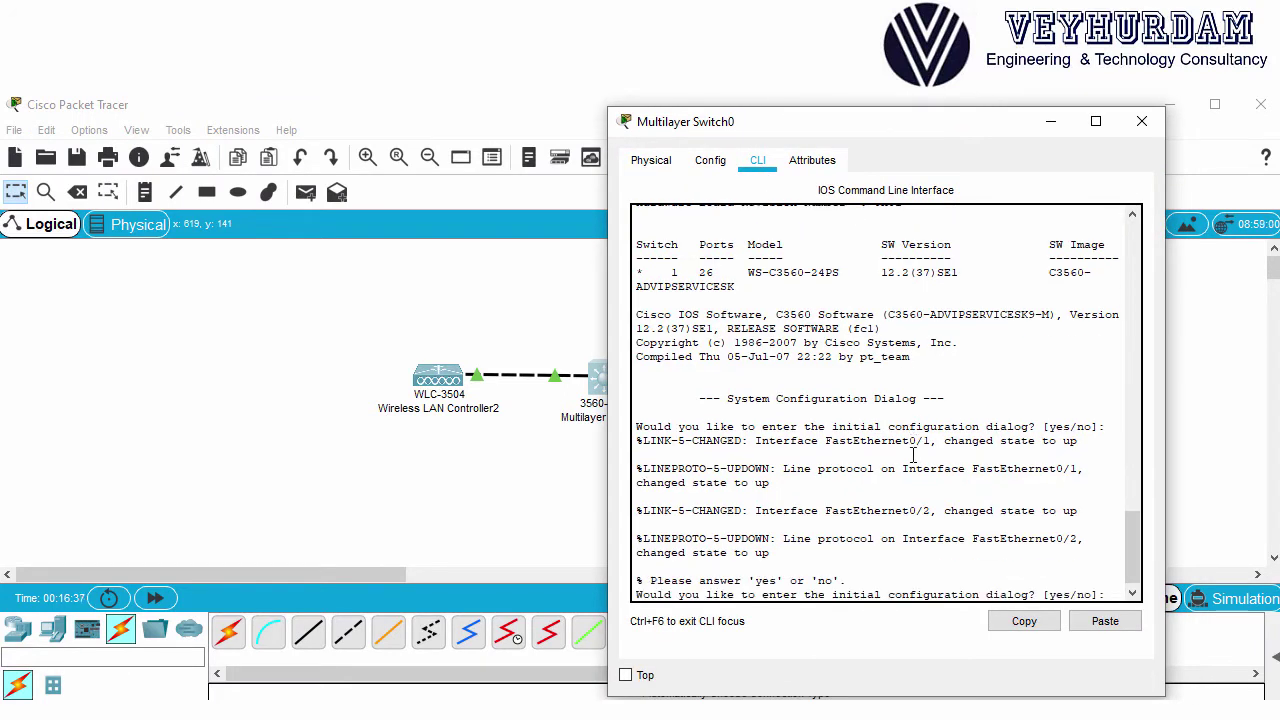
type("no")
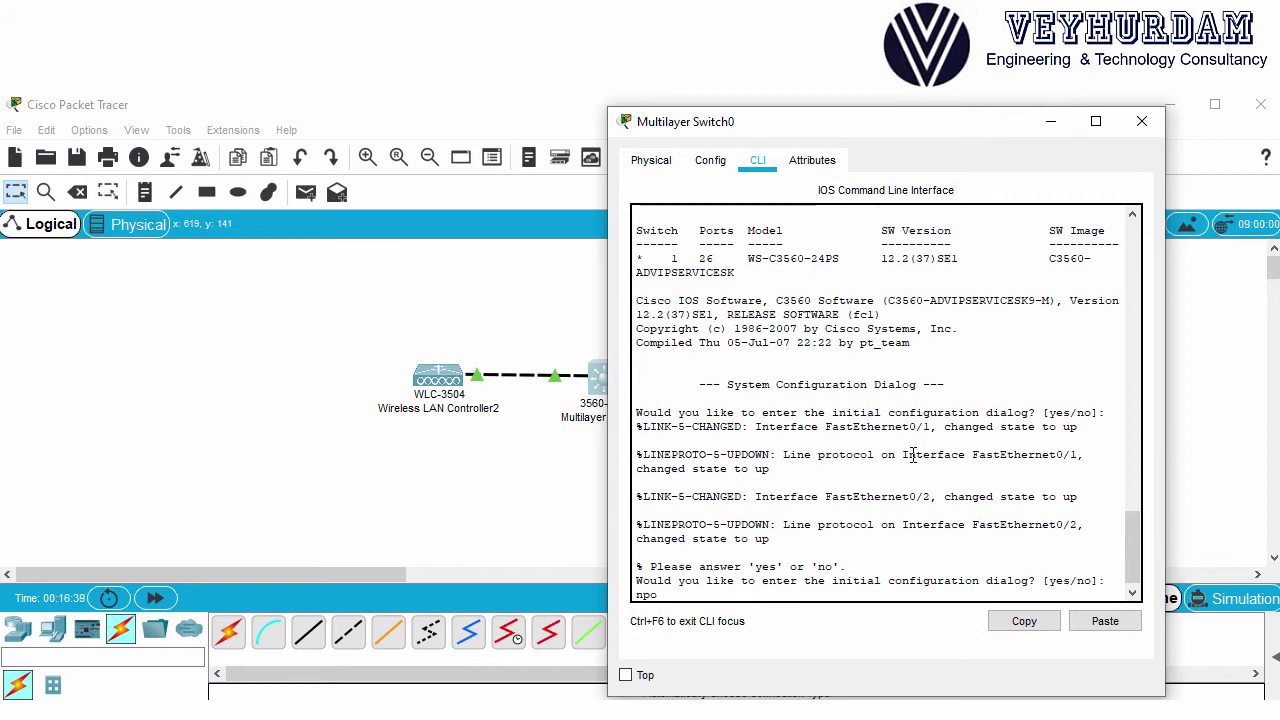
key("BackSpace")
type("o")
key("Return")
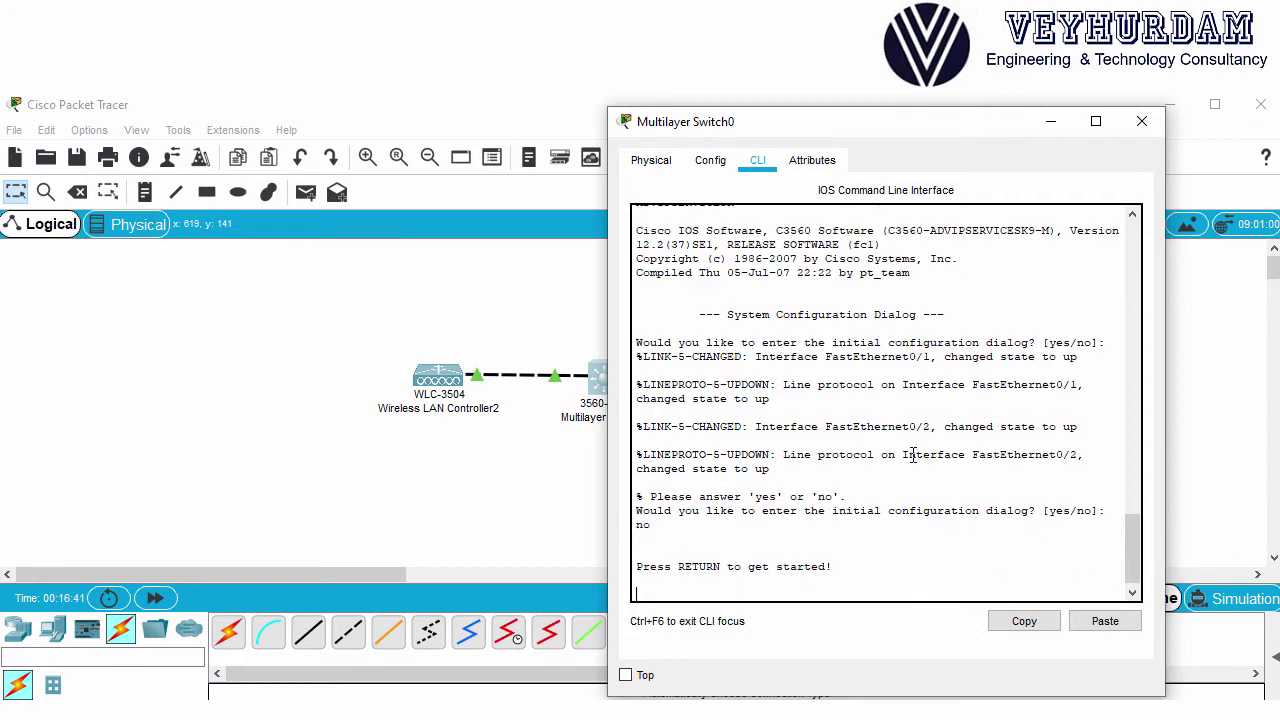
key("Return")
type("en")
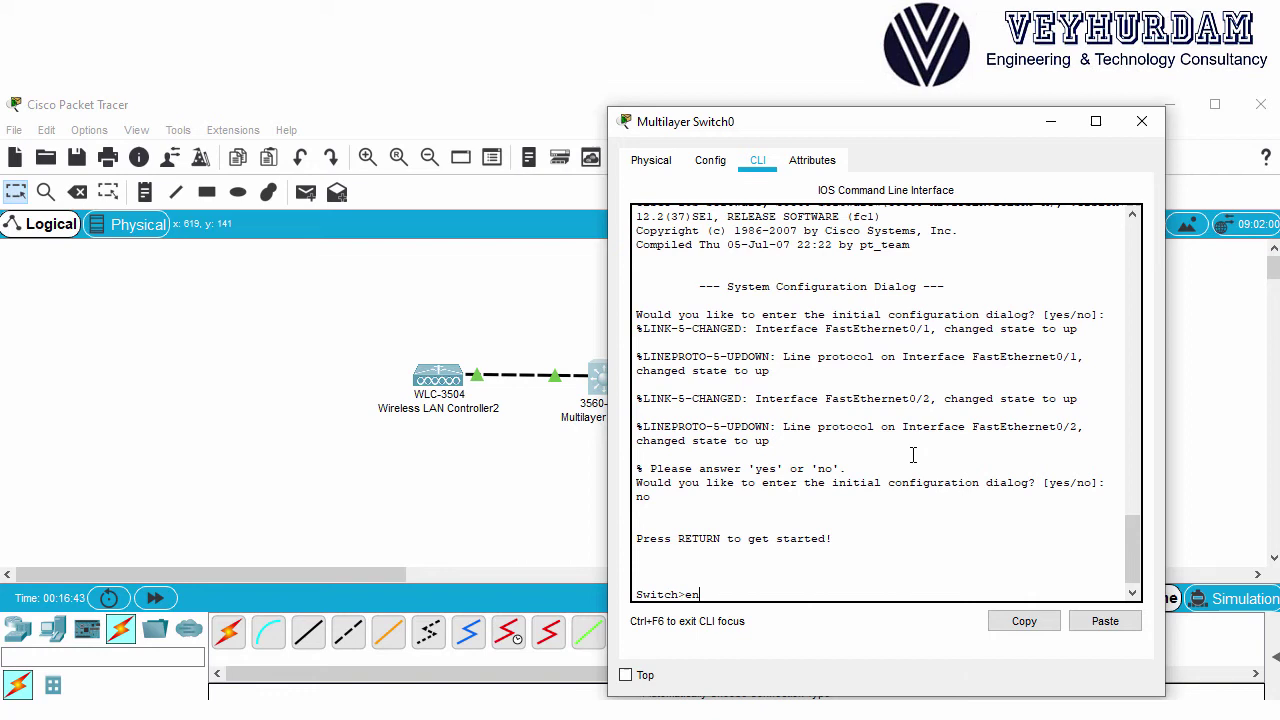
key("Return")
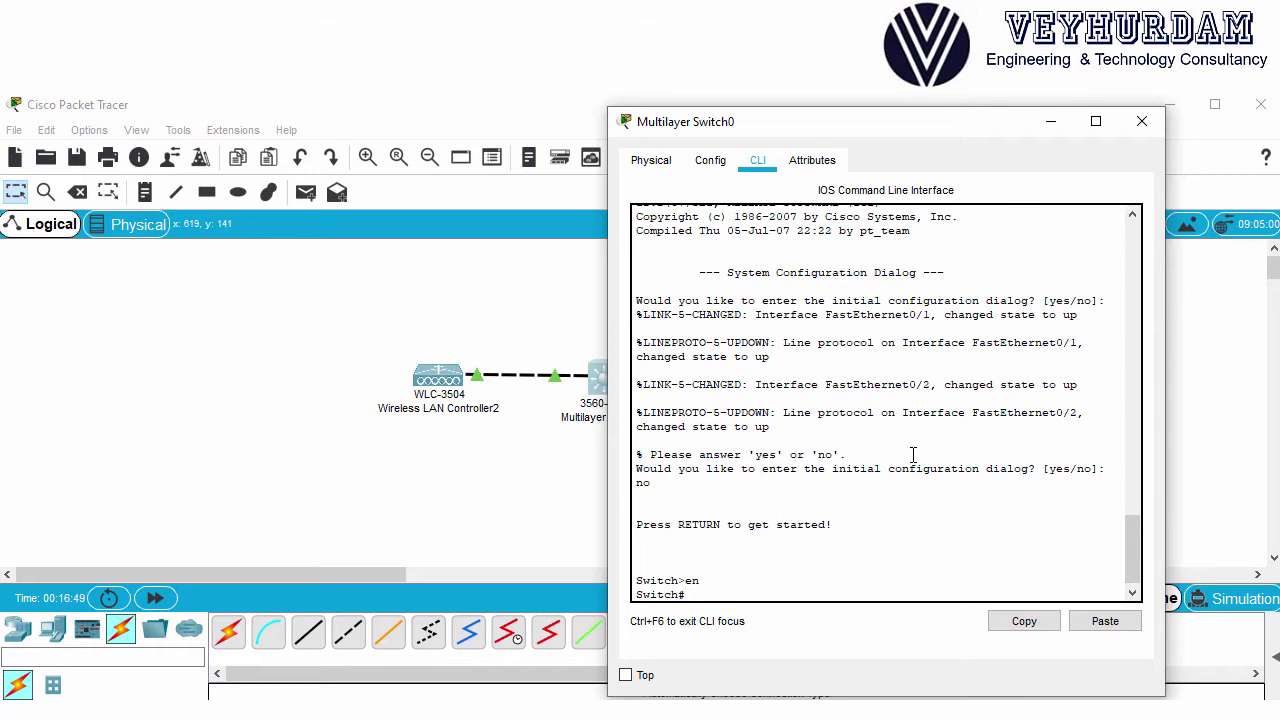
Run show ip int brief and page through the full interface list.
type("show")
type(" ip int br")
key("Tab")
key("Return")
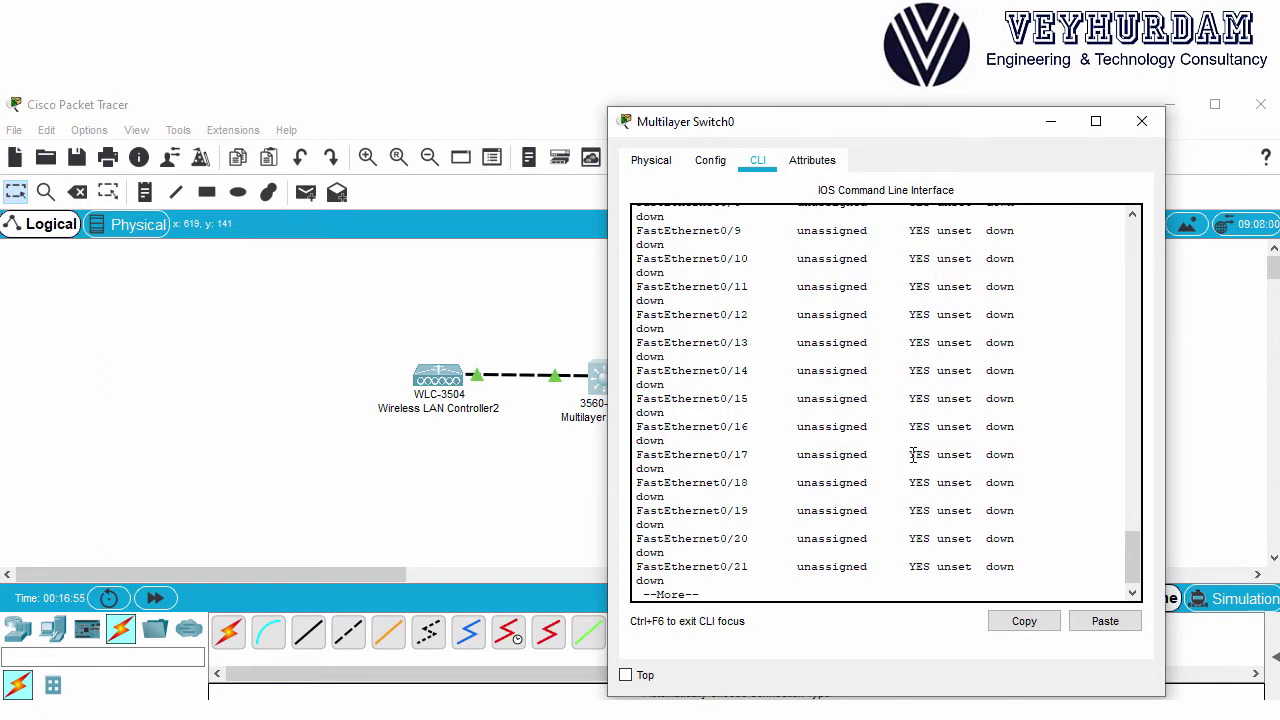
key("space")
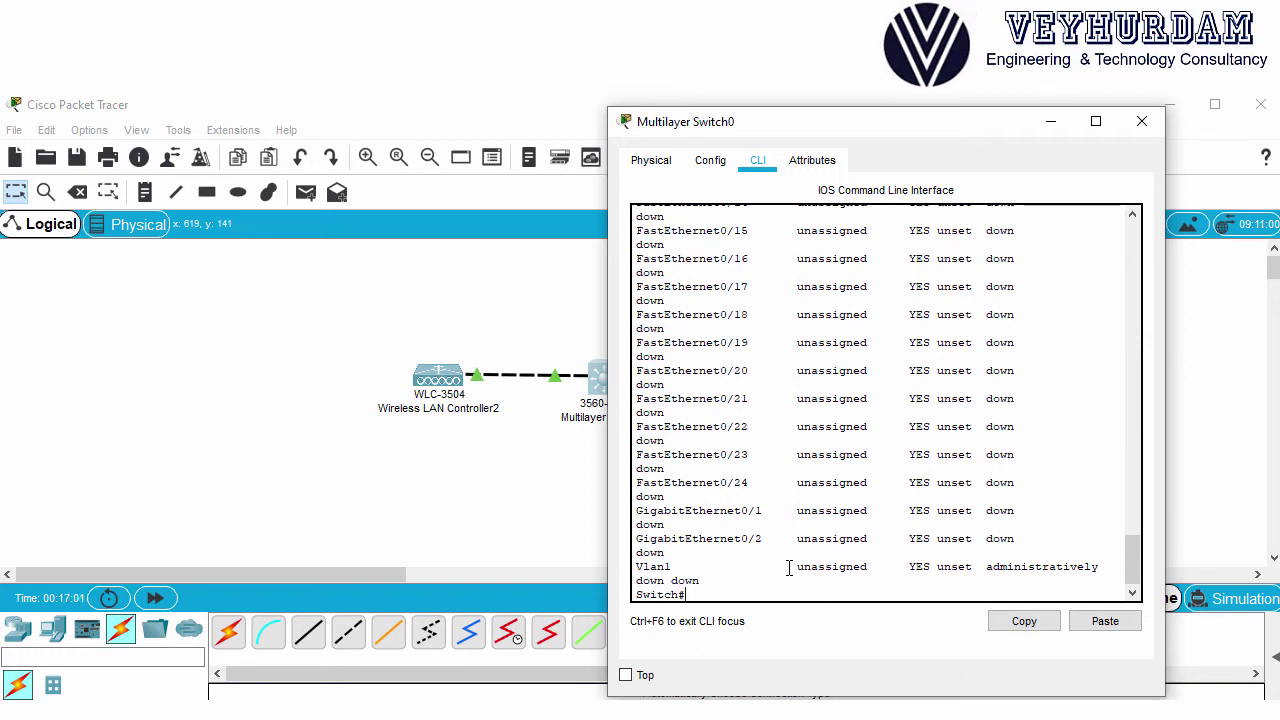
Give interface Vlan1 the address 192.168.1.1 255.255.255.0 and enable it with no shut.
type("conf t")
key("Return")
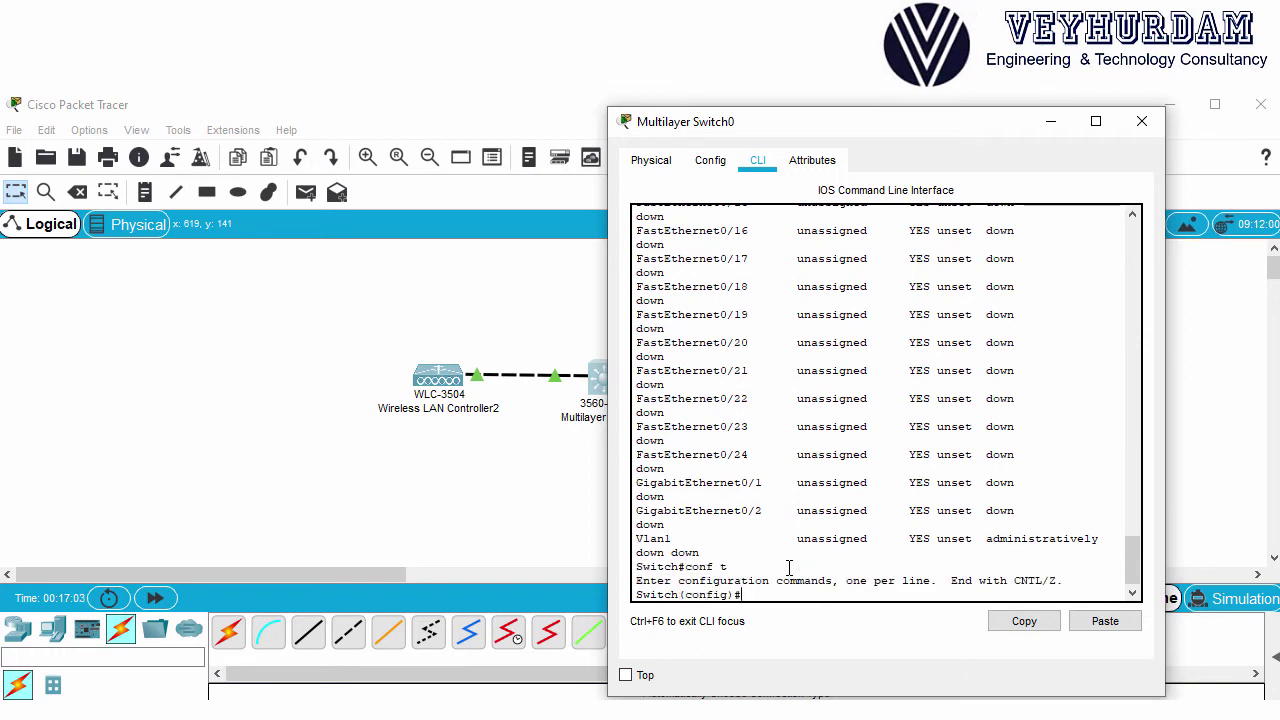
type("int vlan")
type(" 1")
key("Return")
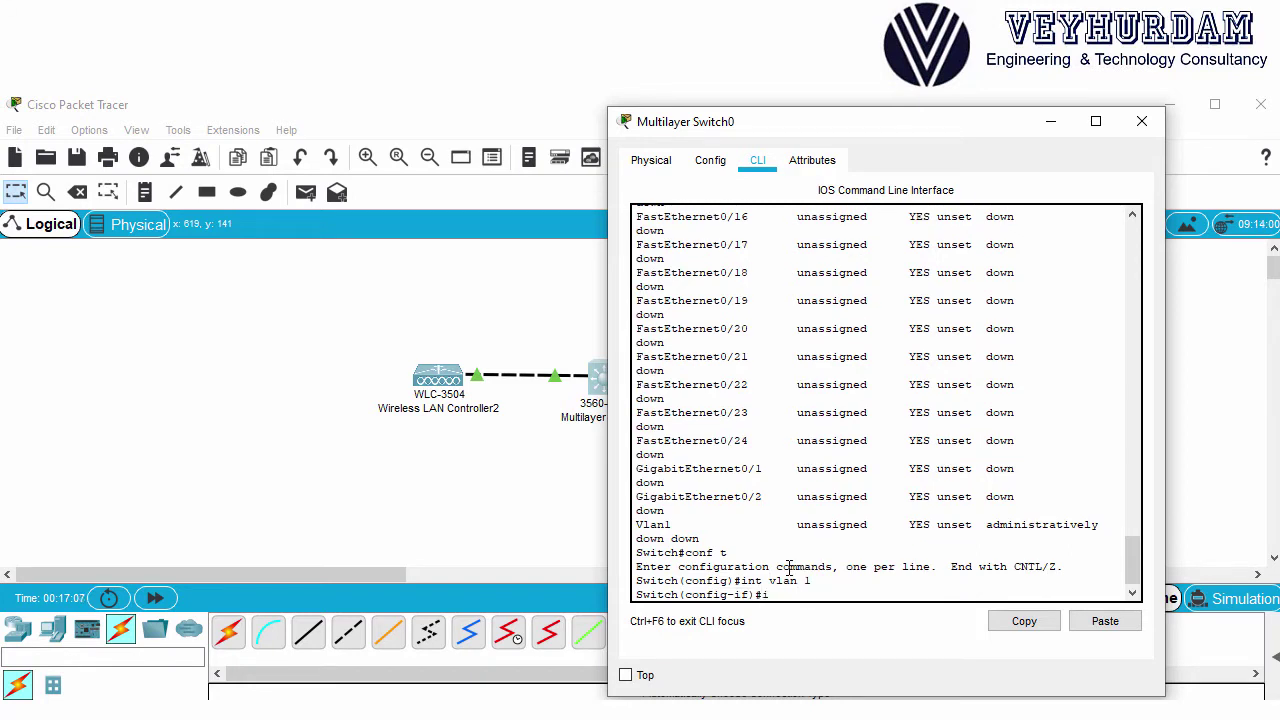
type("p address")
type(" 192.168.")
type("1.1")
type(" 255.255.25")
type("5.0")
key("Return")
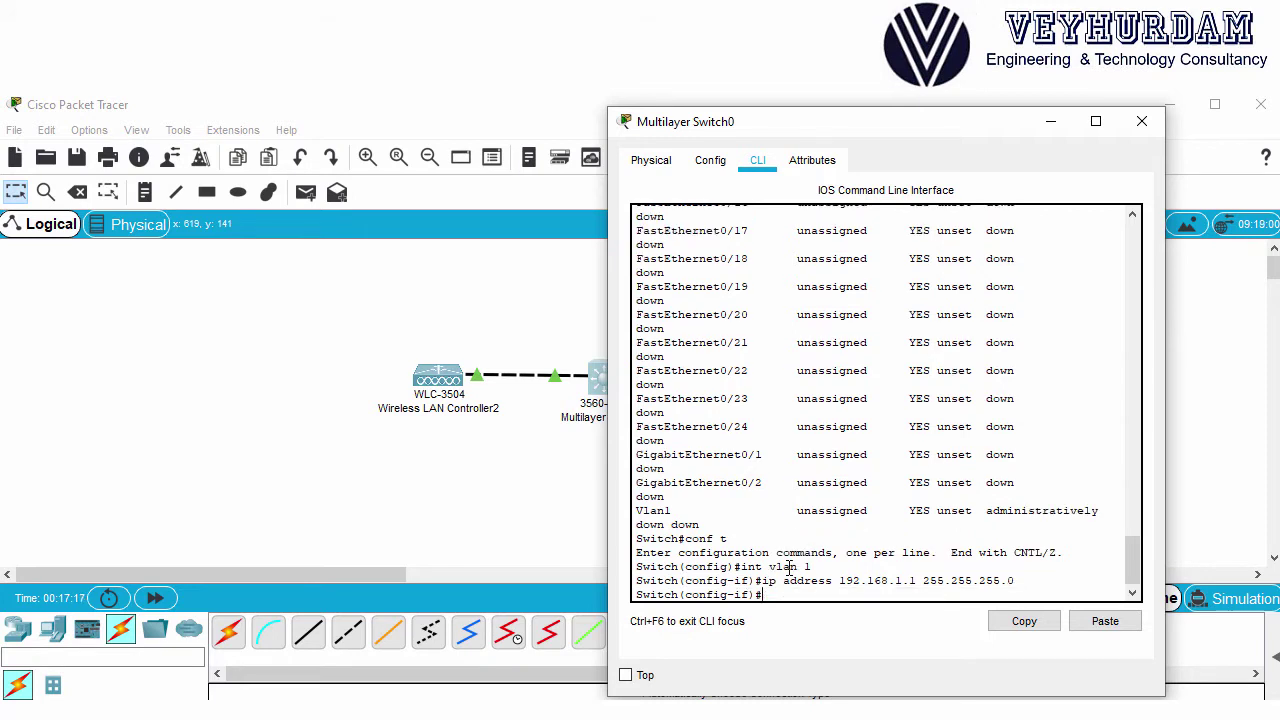
type("no shut")
key("Return")
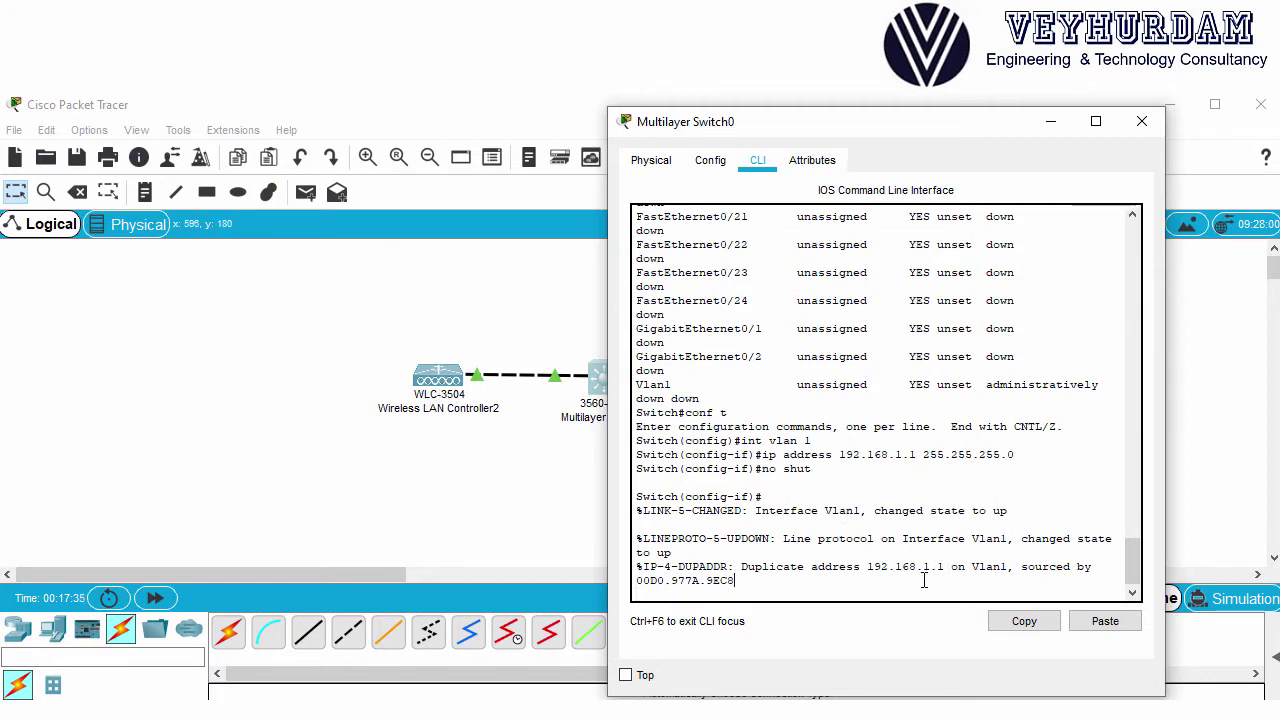
Review the configuration output and leave configuration mode with end.
key("Return")
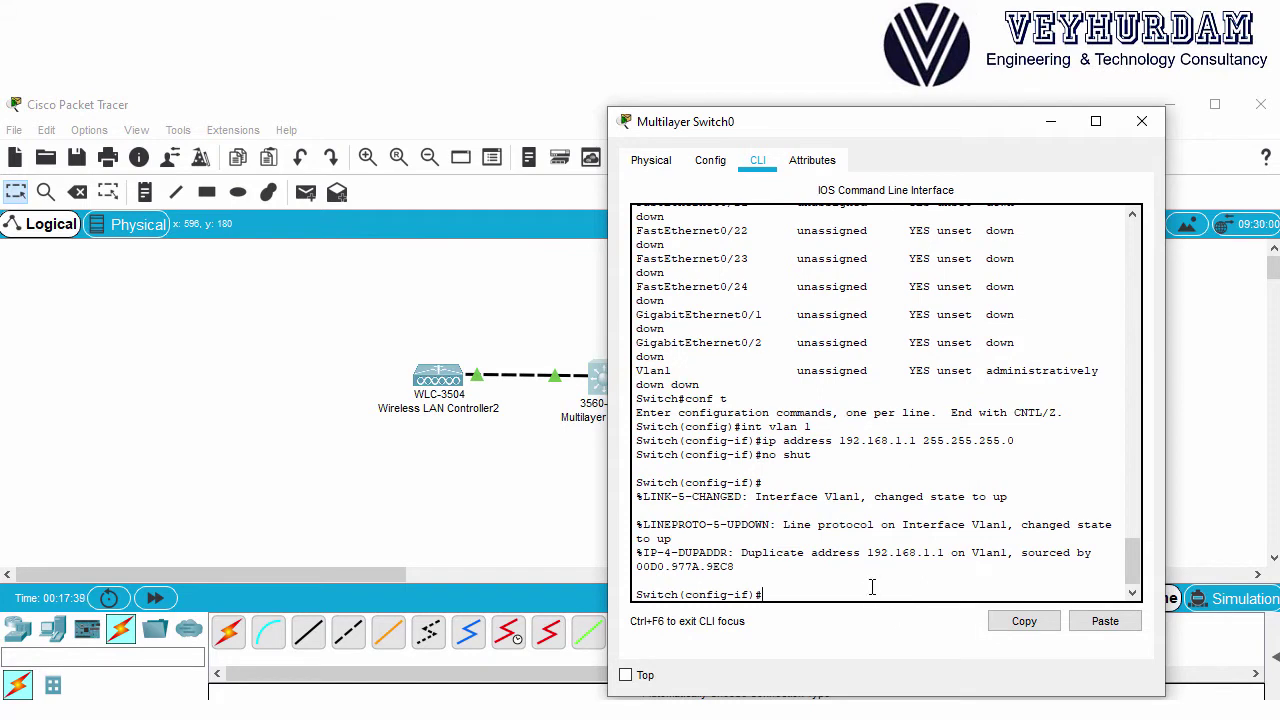
scroll(900, 450, "up", 3)
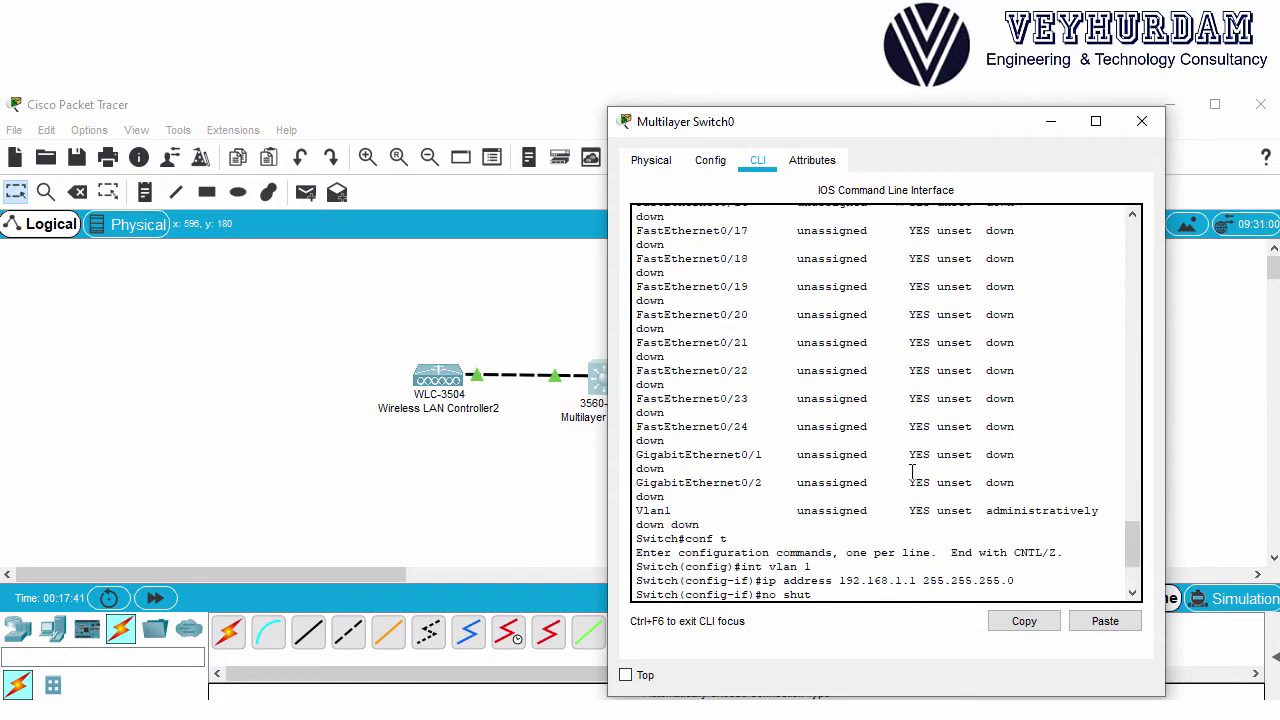
scroll(914, 430, "up", 4)
scroll(916, 473, "down", 7)
scroll(916, 473, "down", 1)
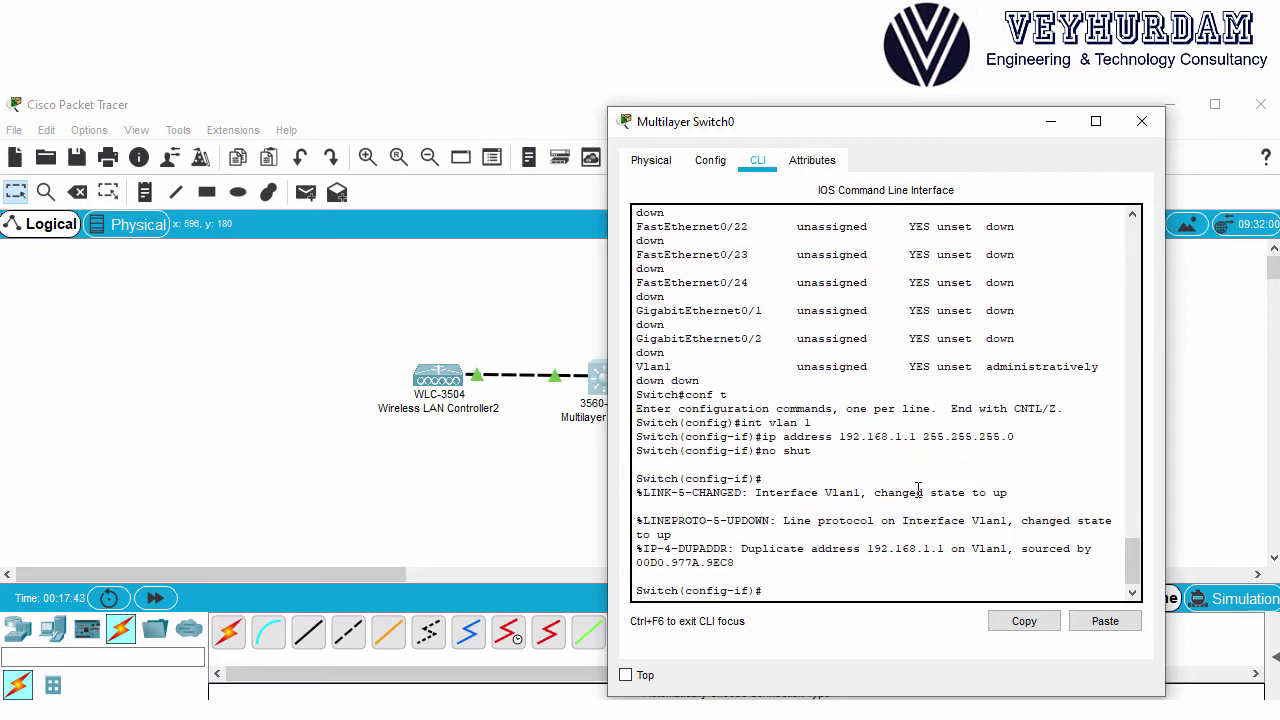
type("sh")
key("BackSpace")
key("BackSpace")
key("BackSpace")
type("d")
key("Return")
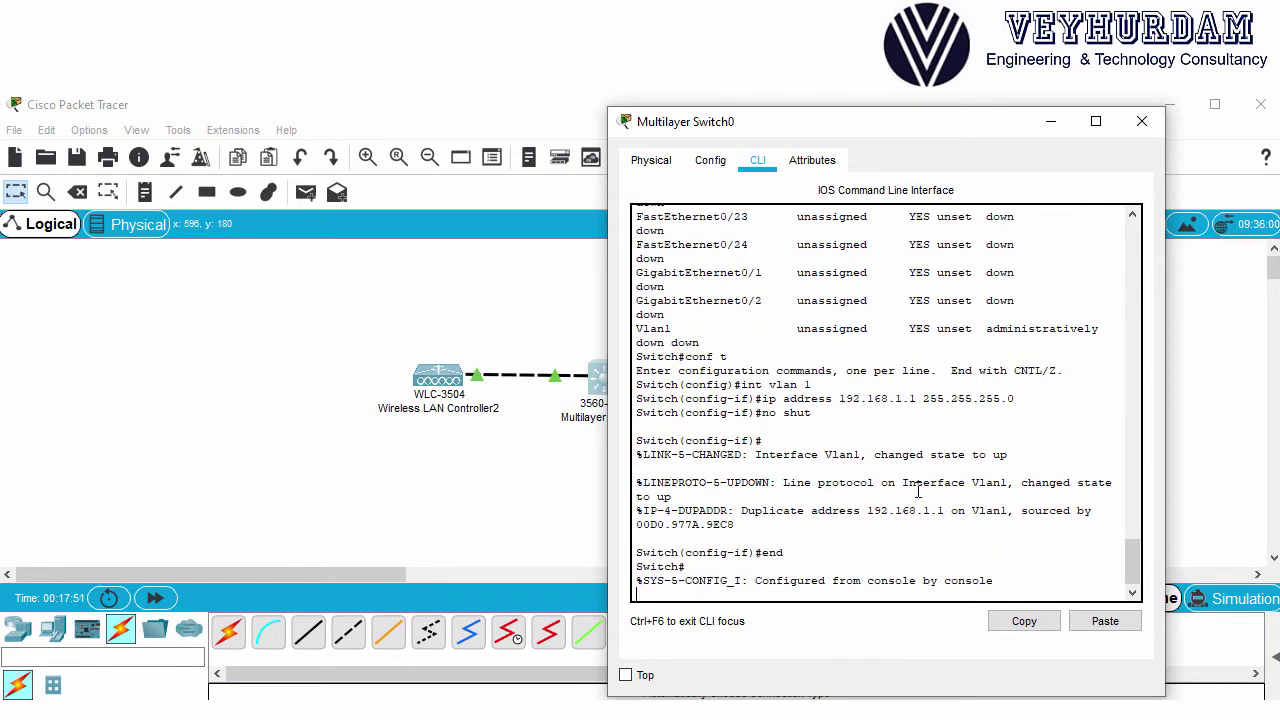
Verify with show ip int brief that Vlan1 is up at 192.168.1.1.
key("Return")
type("show i")
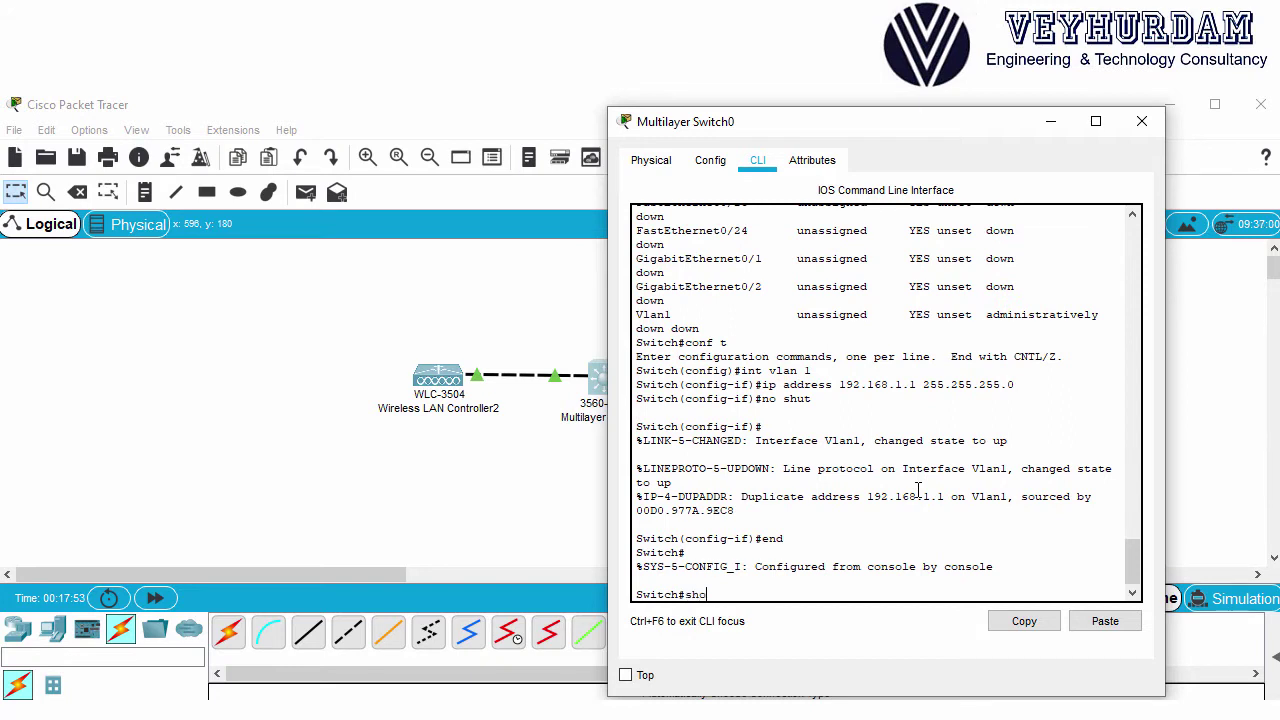
type("p int br")
key("Return")
scroll(900, 430, "up", 2)
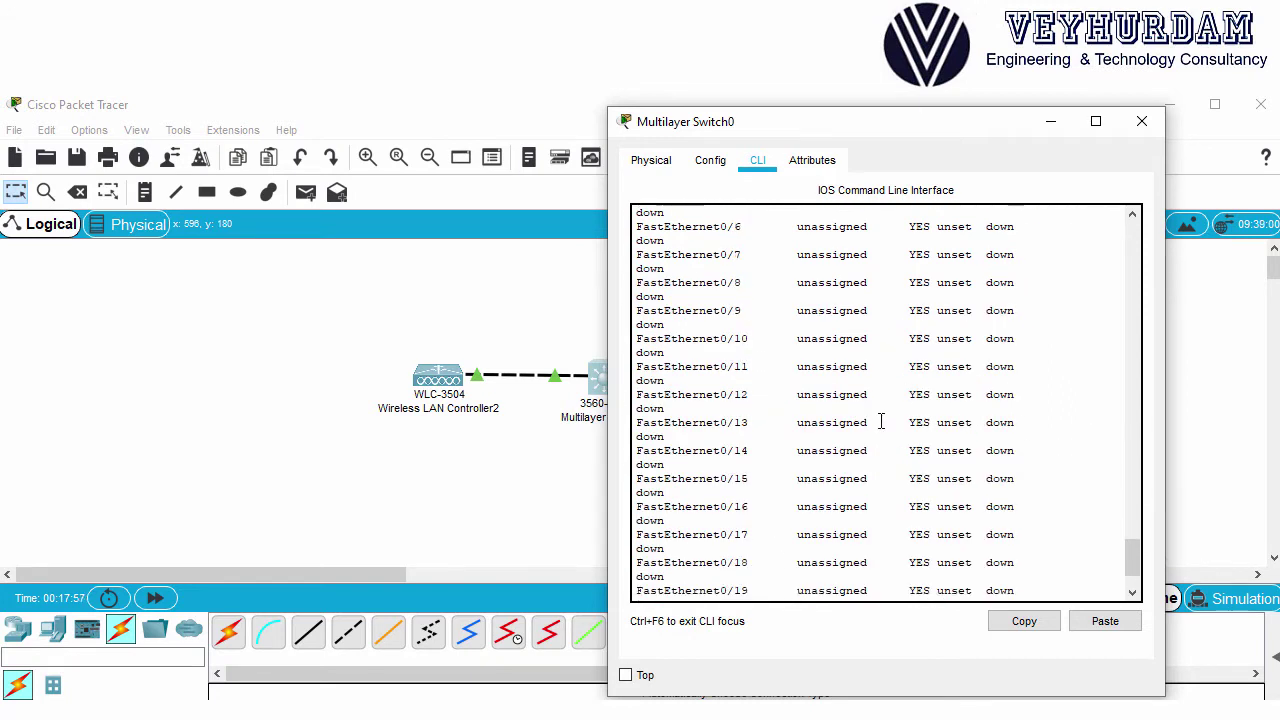
scroll(880, 420, "up", 2)
scroll(893, 437, "up", 3)
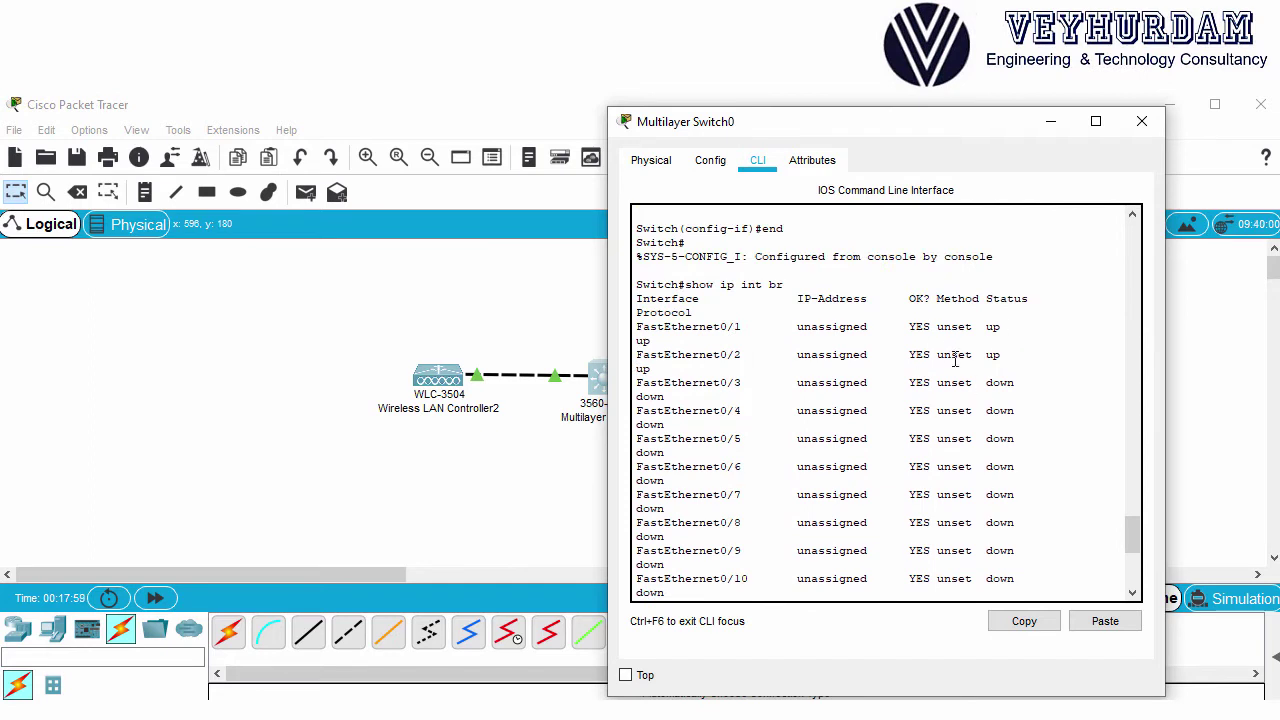
scroll(1000, 420, "down", 7)
scroll(1014, 451, "down", 1)
key("space")
type("wr")
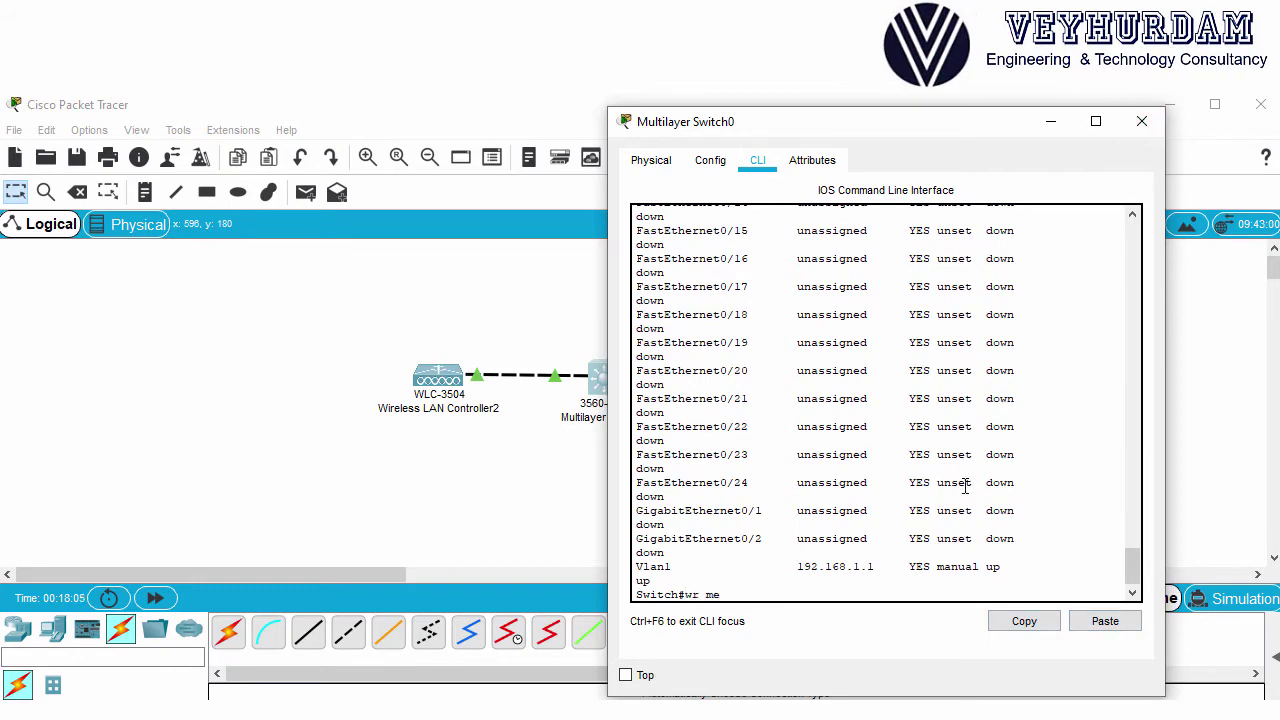
Save the configuration with wr mem and close the switch window.
type("me")
key("Return")
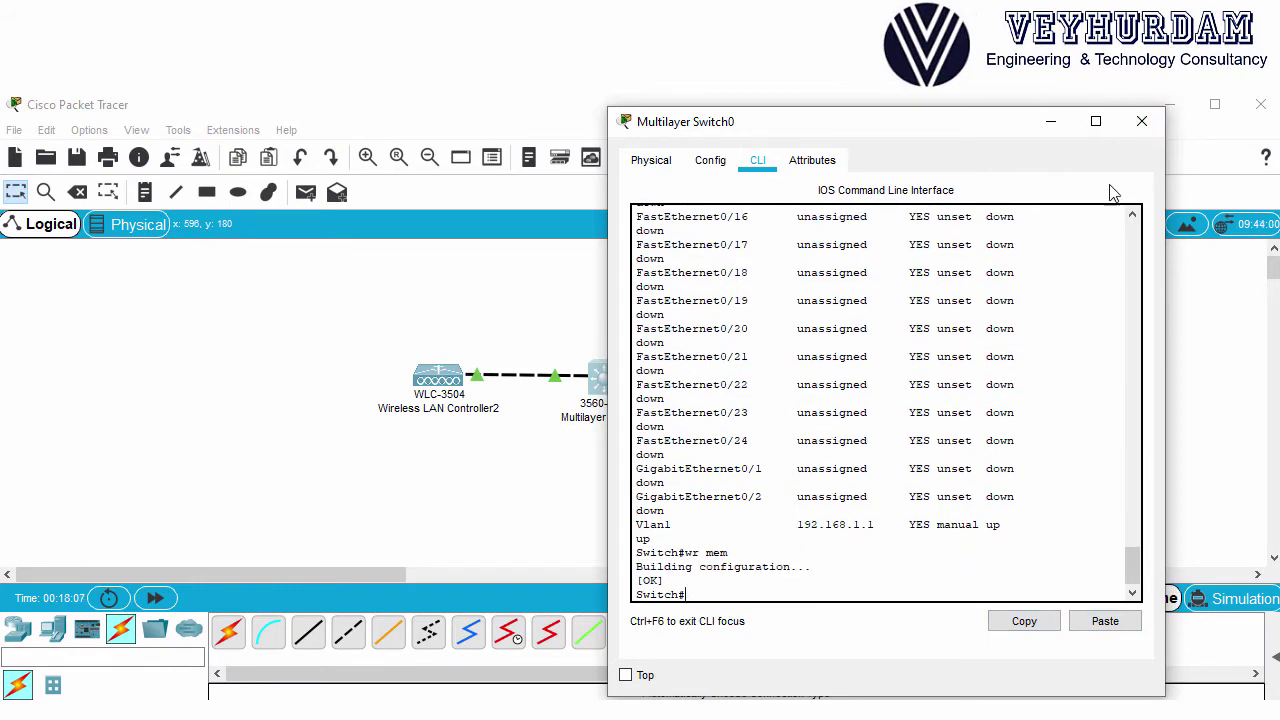
left_click(1141, 121)
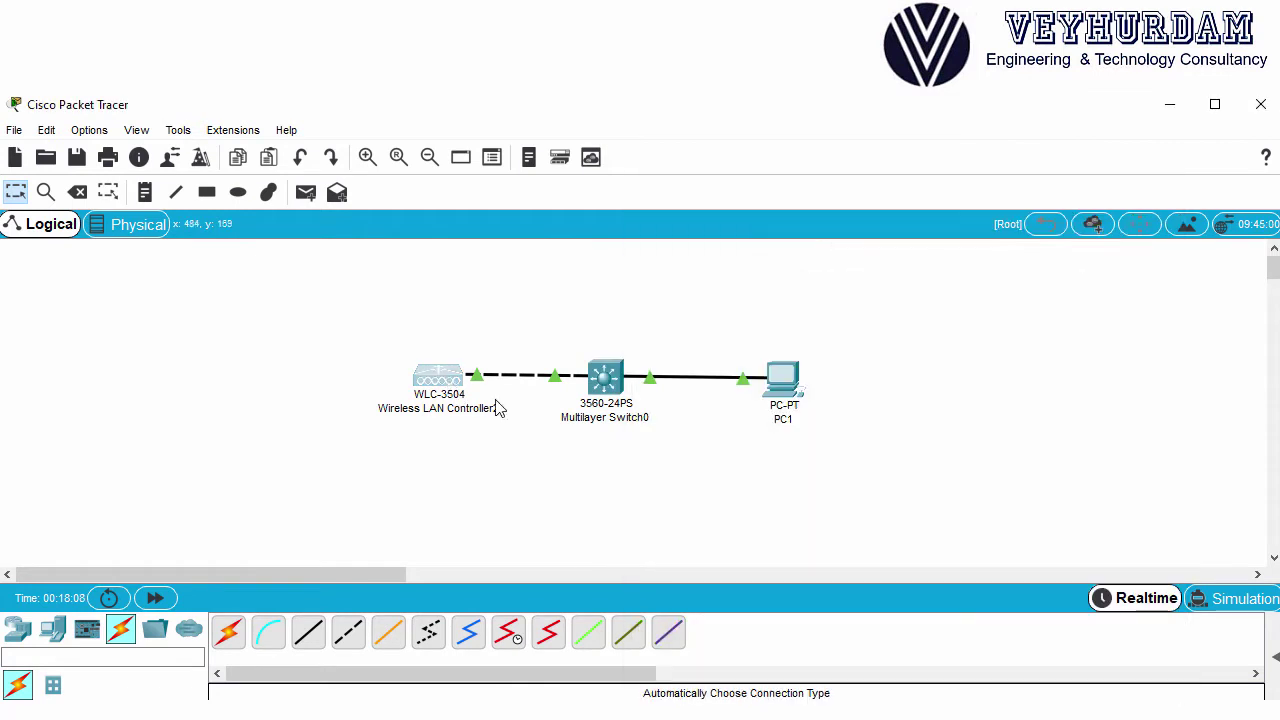
In the WLC's Management settings, enter IP 192.168.1.100, mask 255.255.255.0 and gateway 192.168.1.1.
left_click(452, 380)
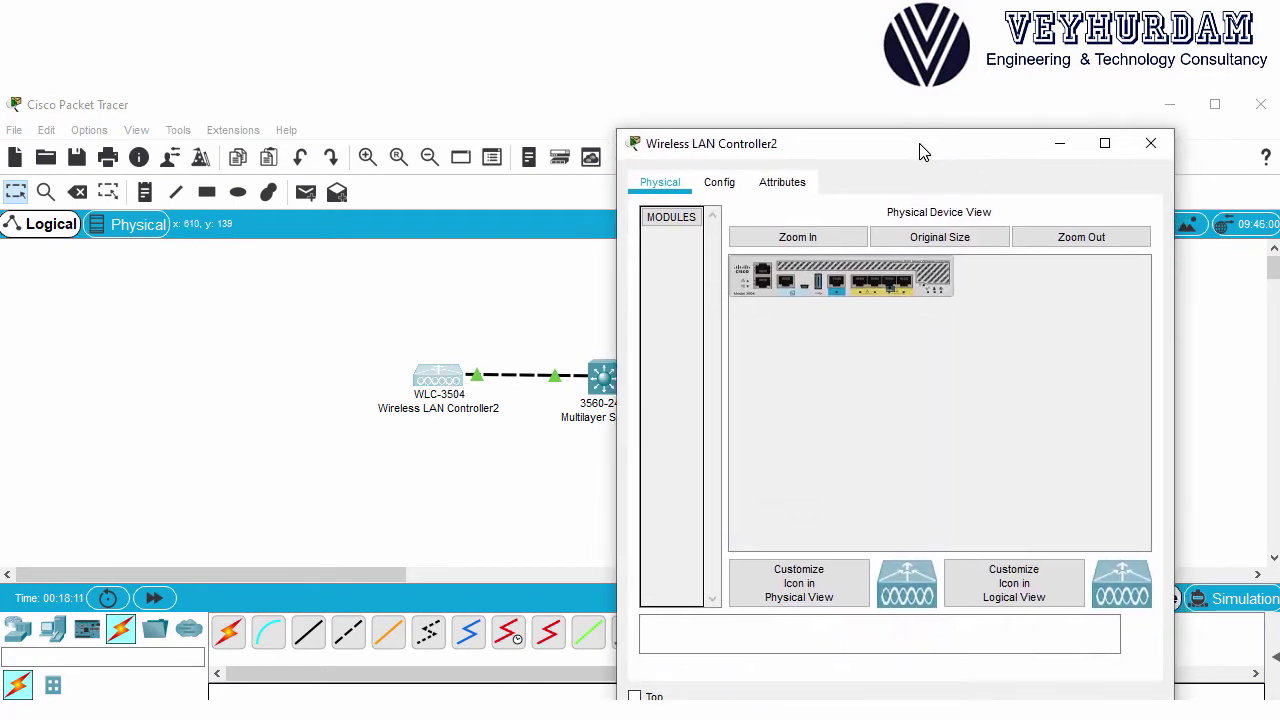
left_click_drag(936, 197, 924, 121)
left_click(735, 166)
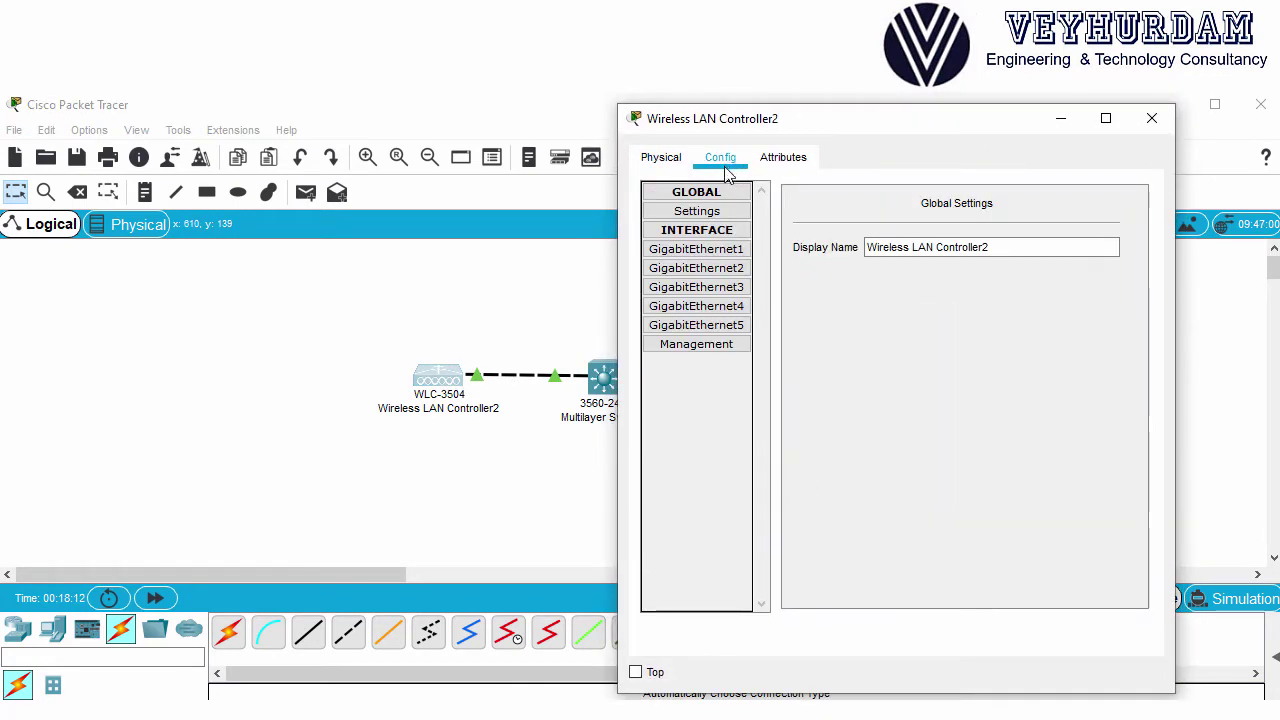
left_click(719, 350)
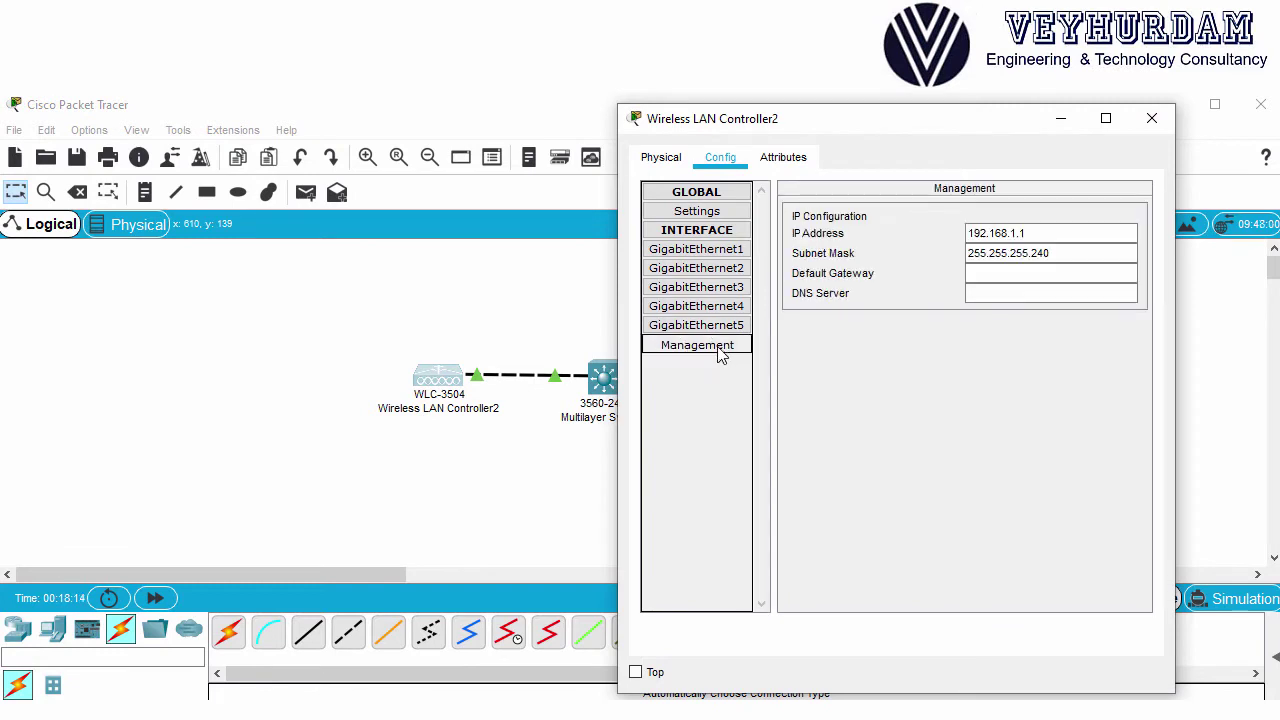
left_click(1030, 233)
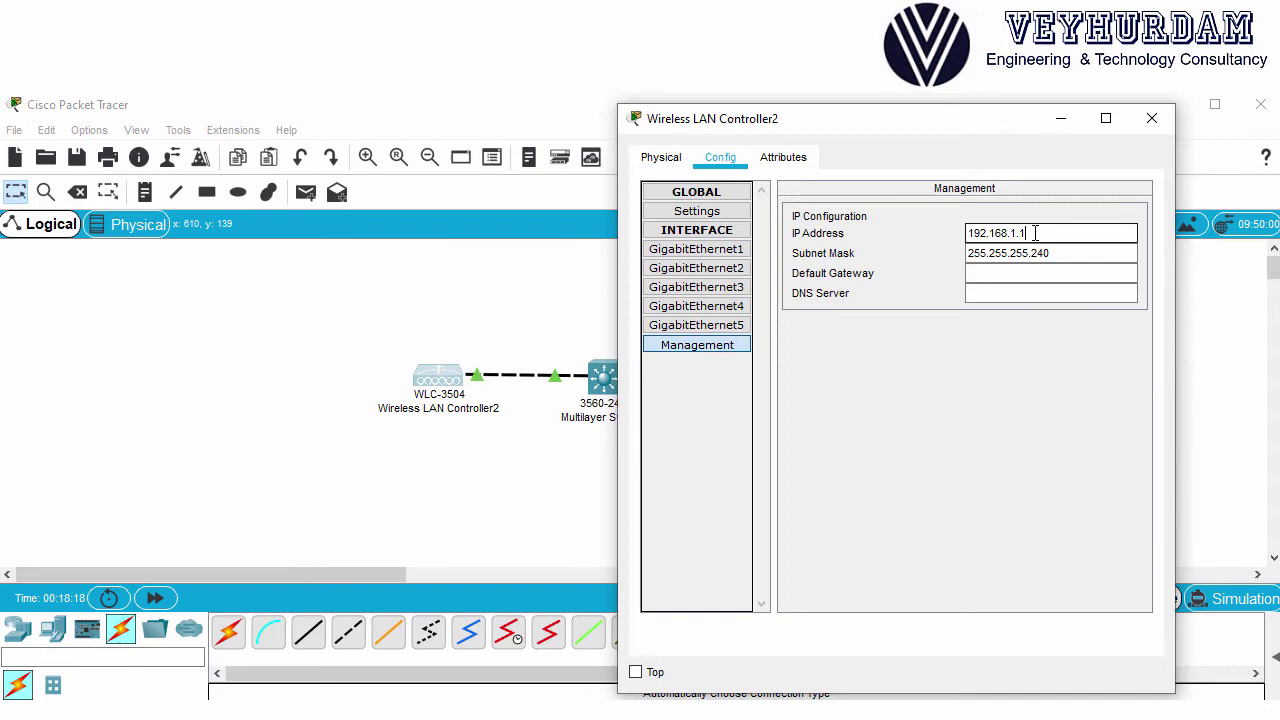
type("00")
double_click(1076, 252)
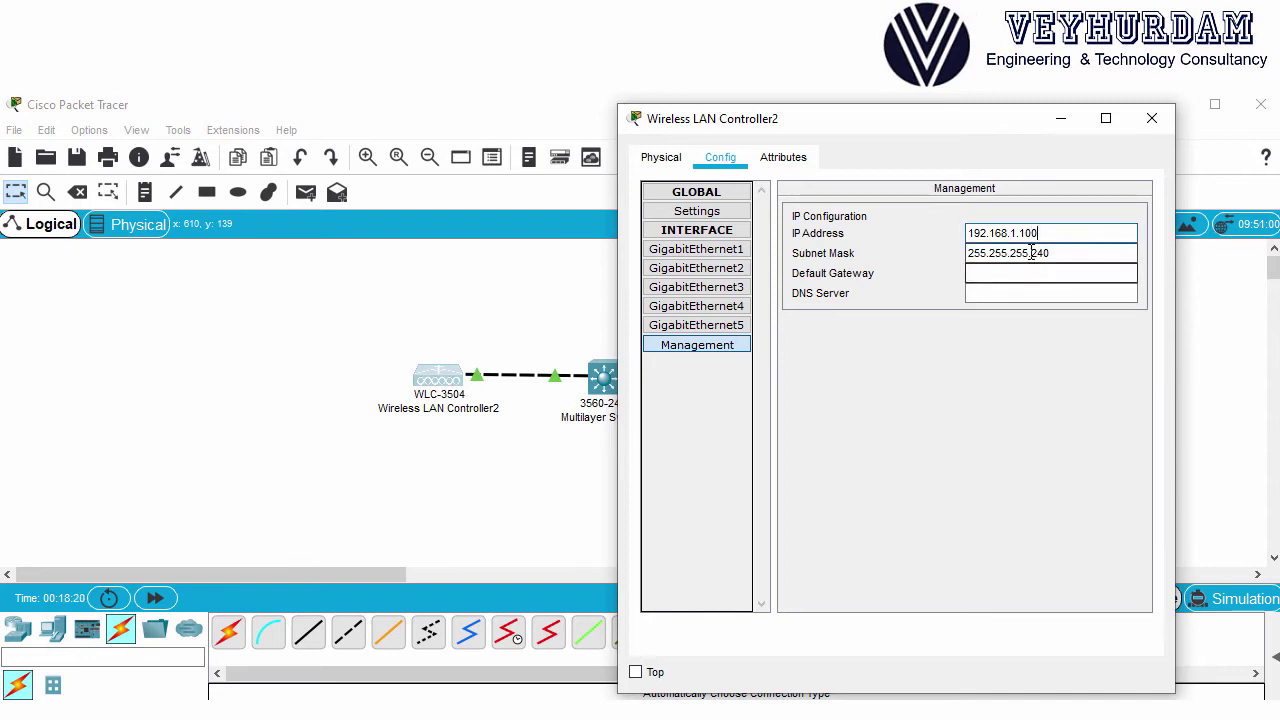
key("BackSpace")
type("0")
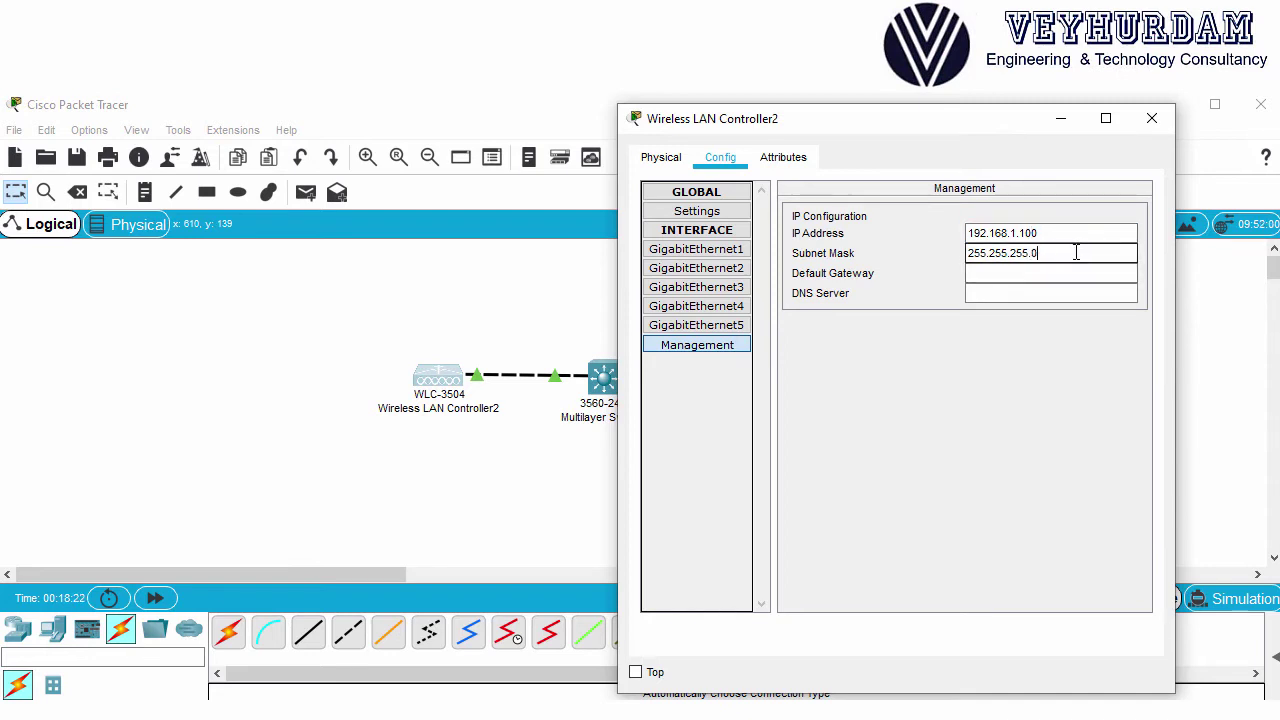
left_click(1041, 274)
type("192.")
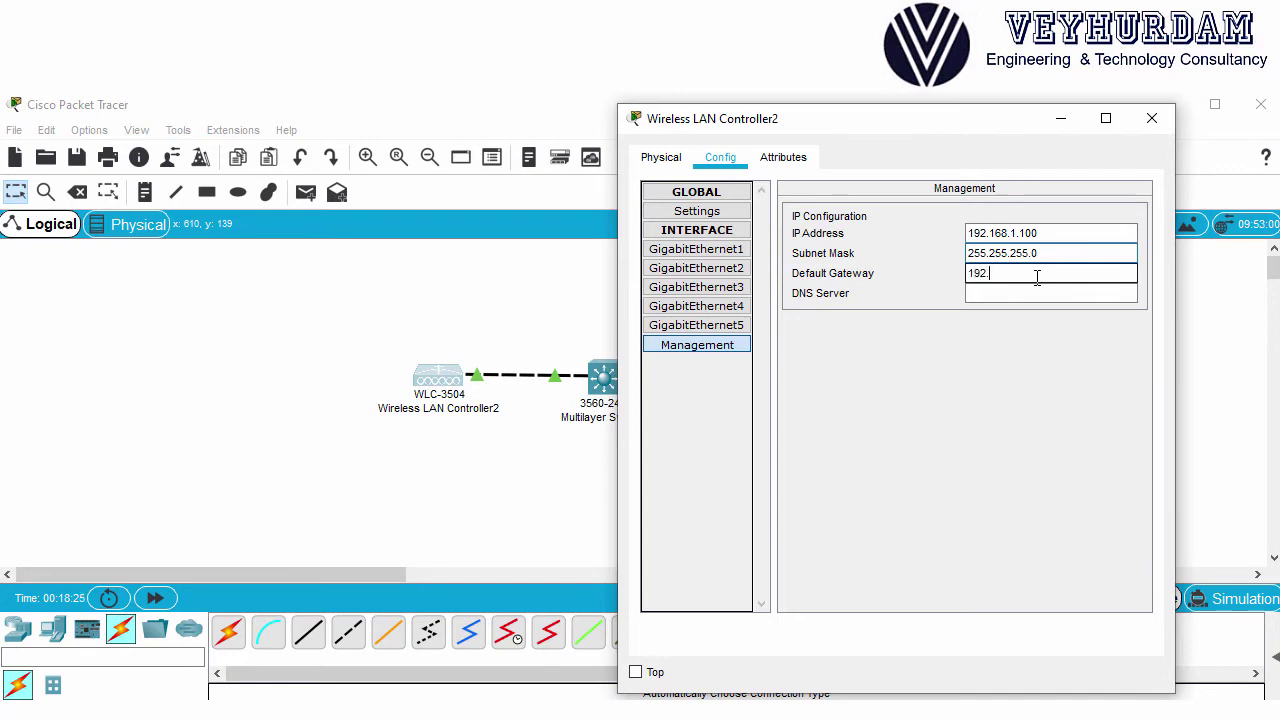
type("168.1.1")
left_click(1036, 296)
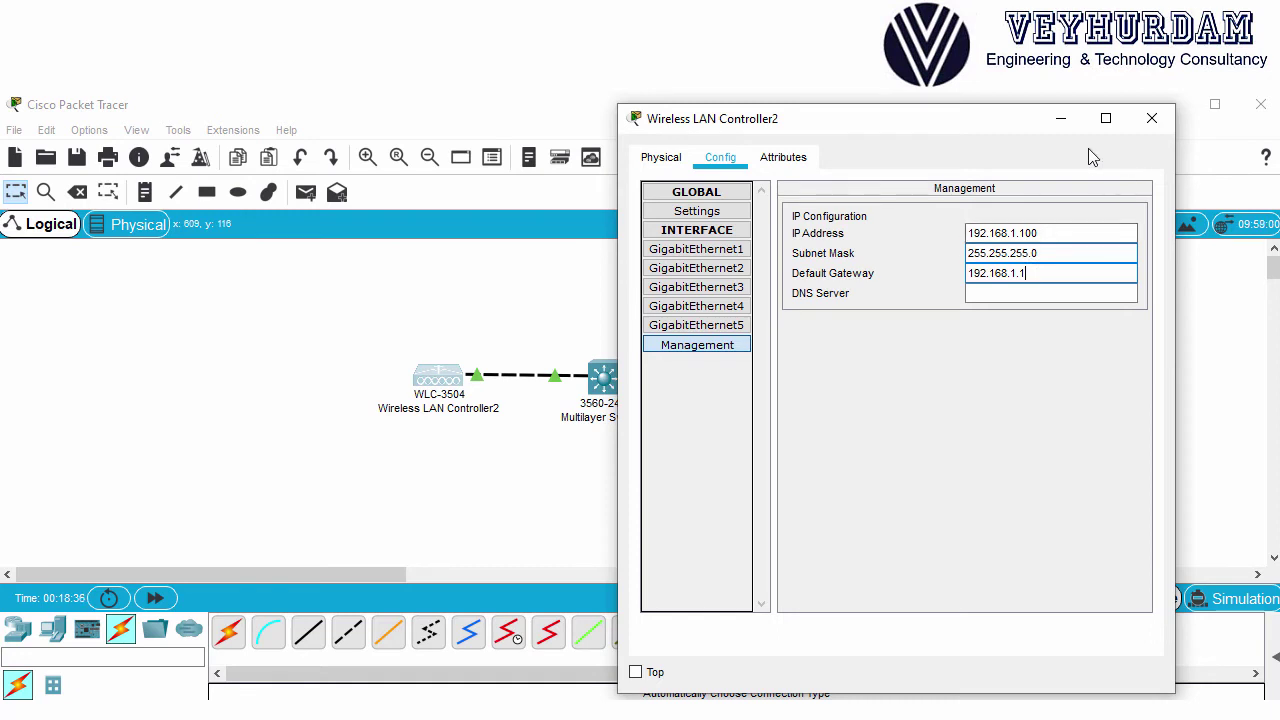
Close the controller window and bring up PC1's Command Prompt.
left_click(1151, 118)
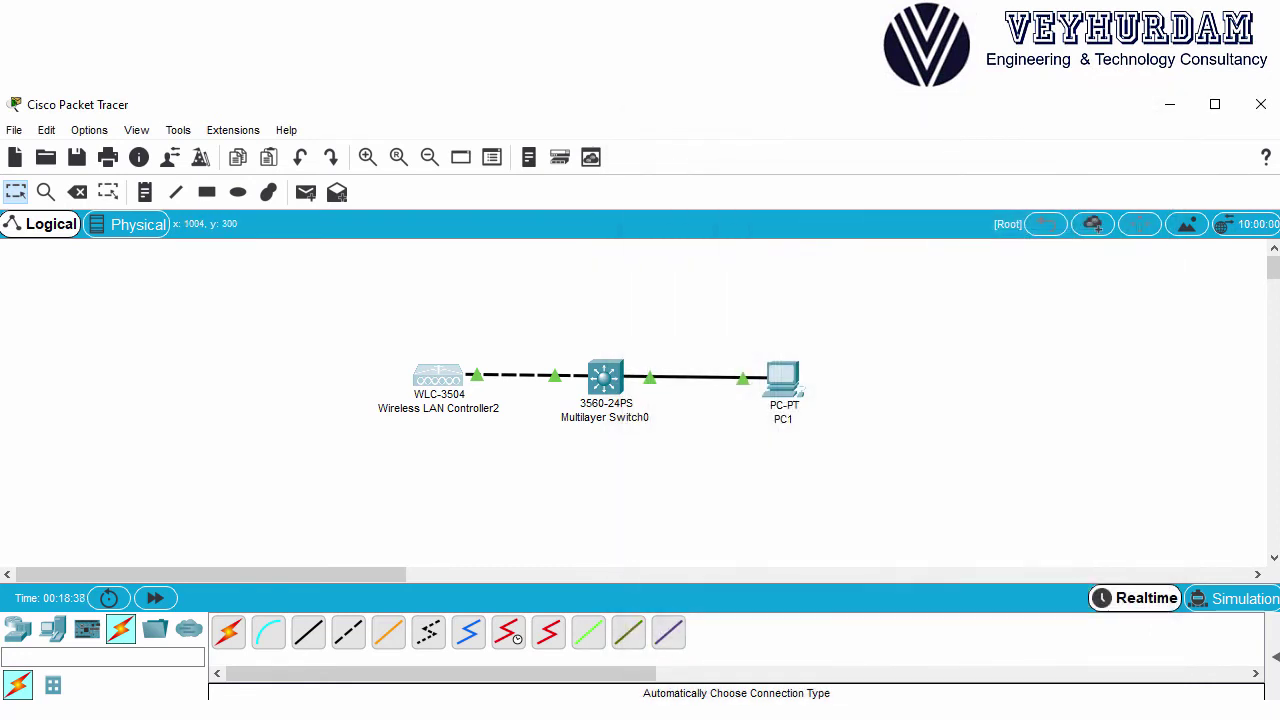
left_click(781, 385)
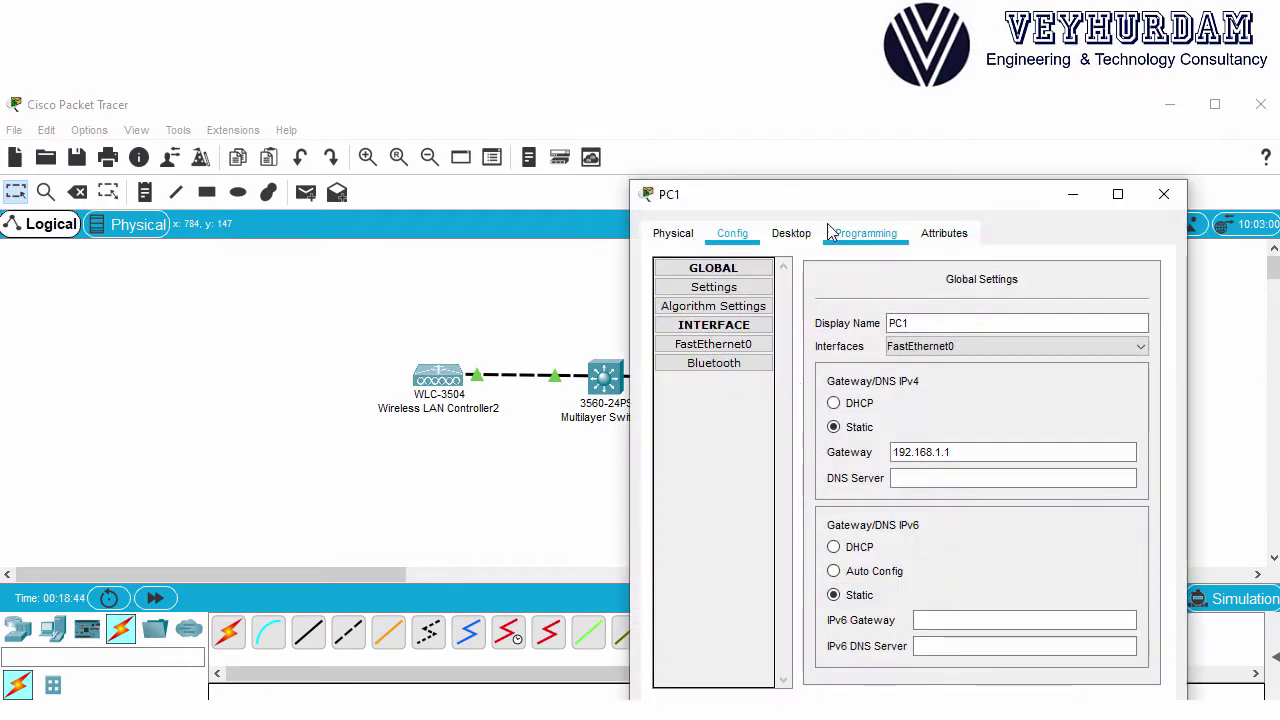
left_click(791, 233)
left_click(1068, 313)
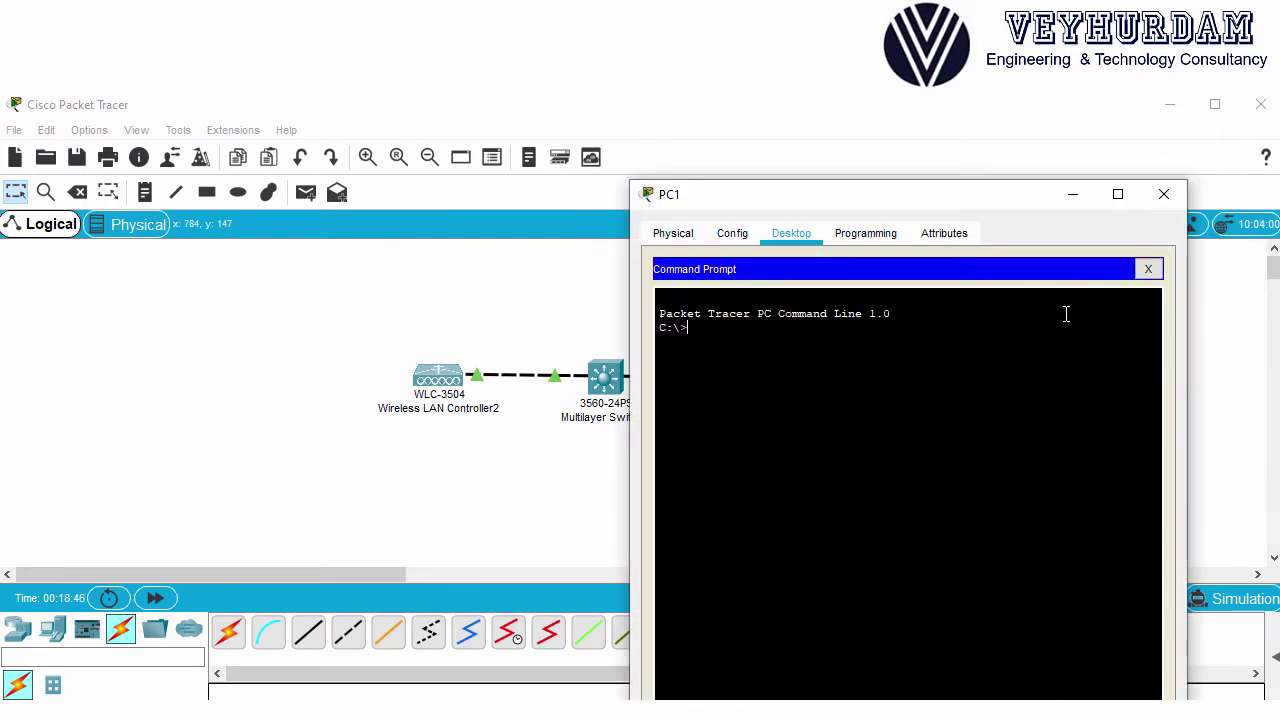
left_click_drag(915, 207, 907, 131)
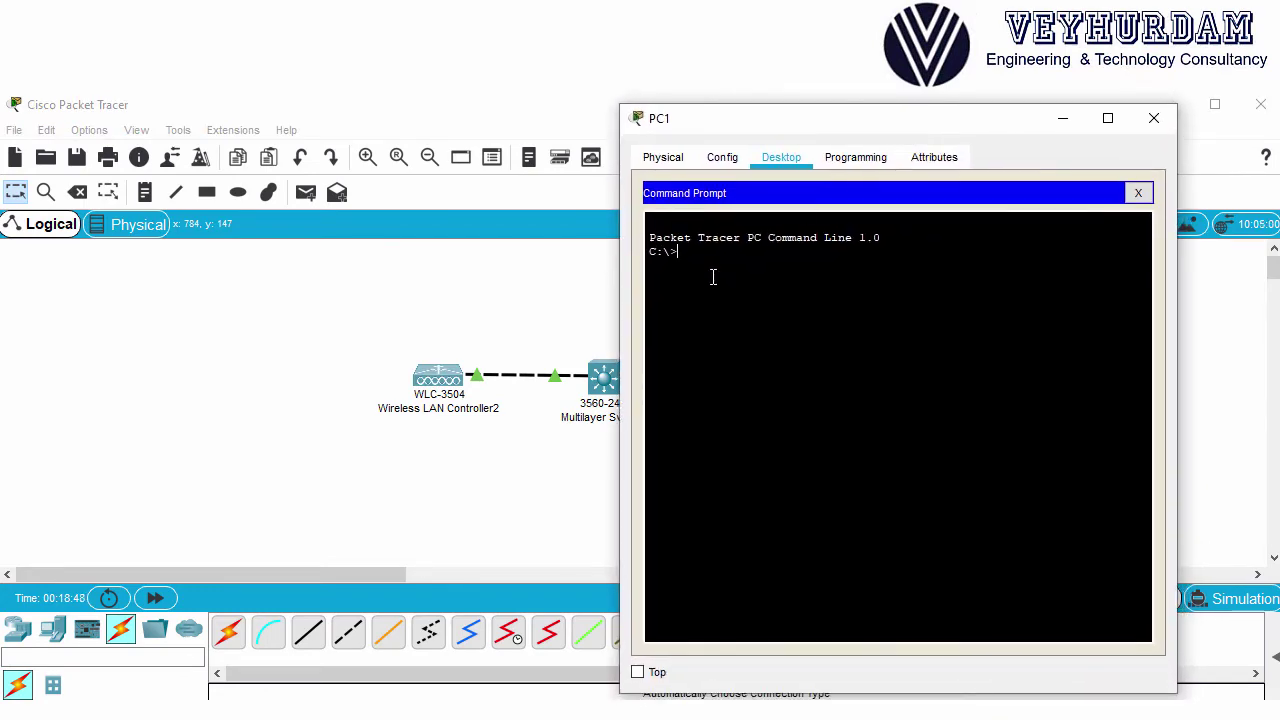
Ping the switch at 192.168.1.1 and the controller at 192.168.1.100.
type("pin")
type("8.1.1")
key("Return")
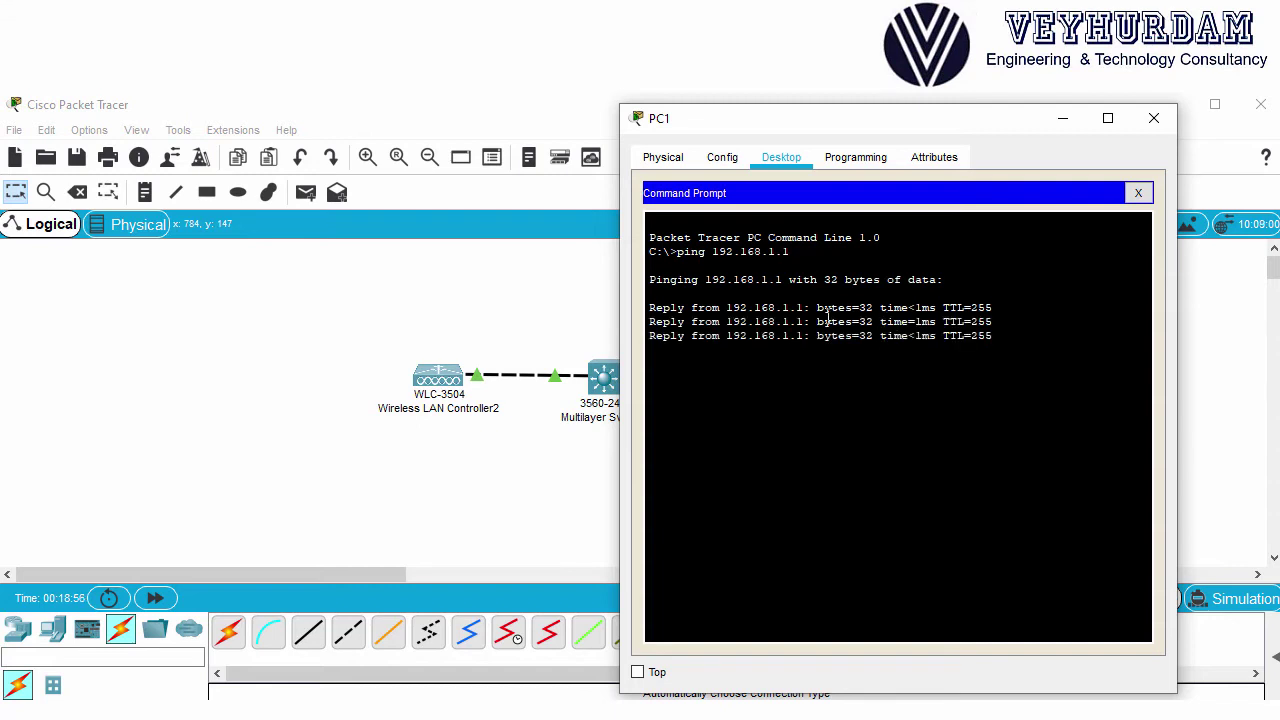
key("Up")
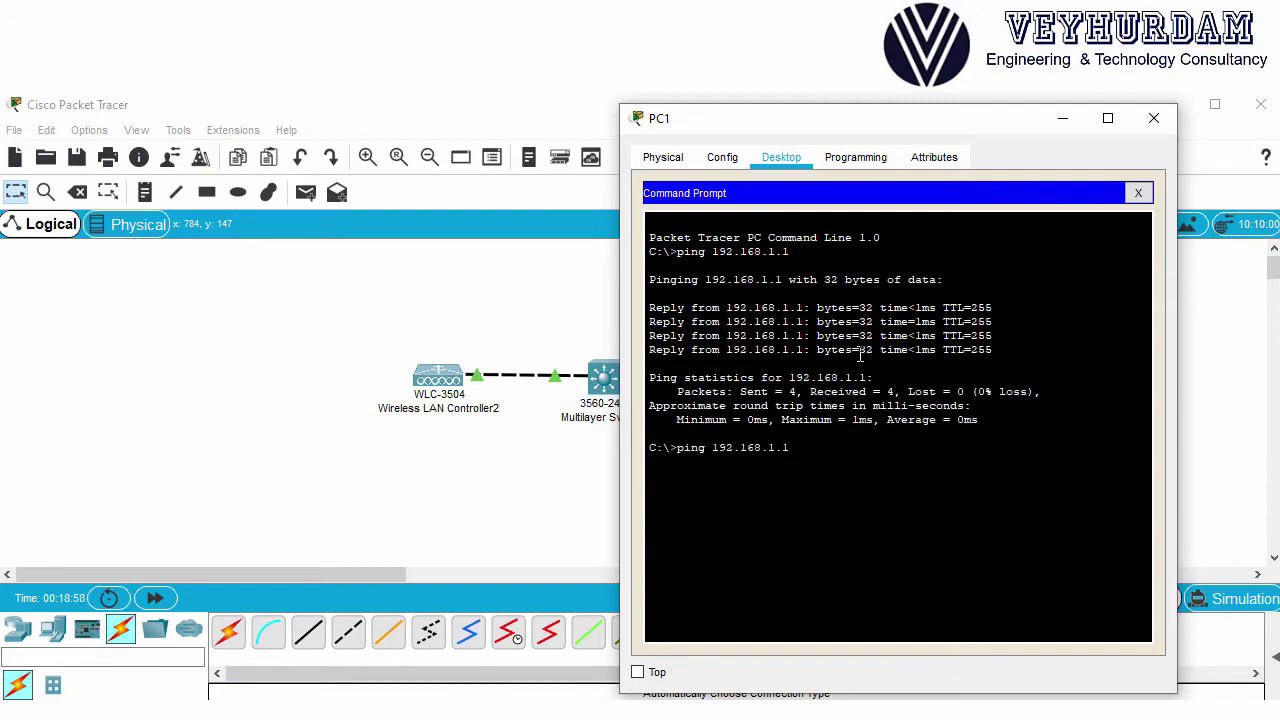
type("00")
key("Return")
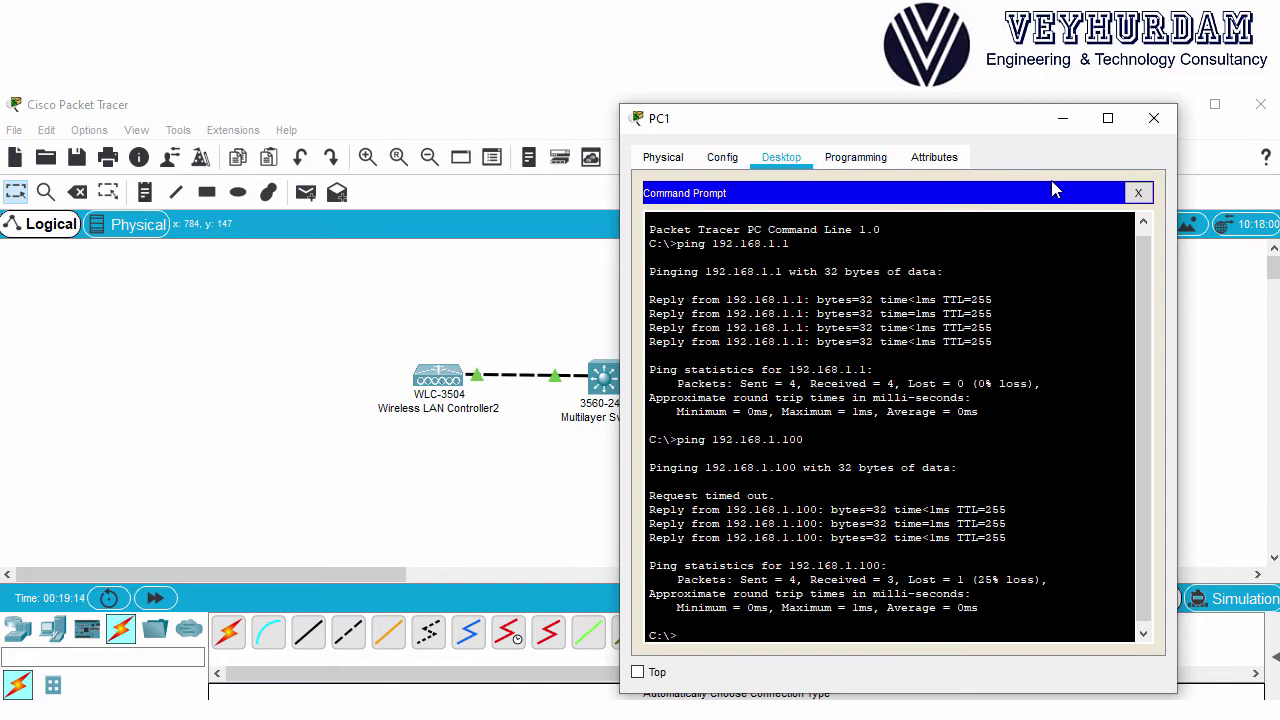
left_click(1138, 193)
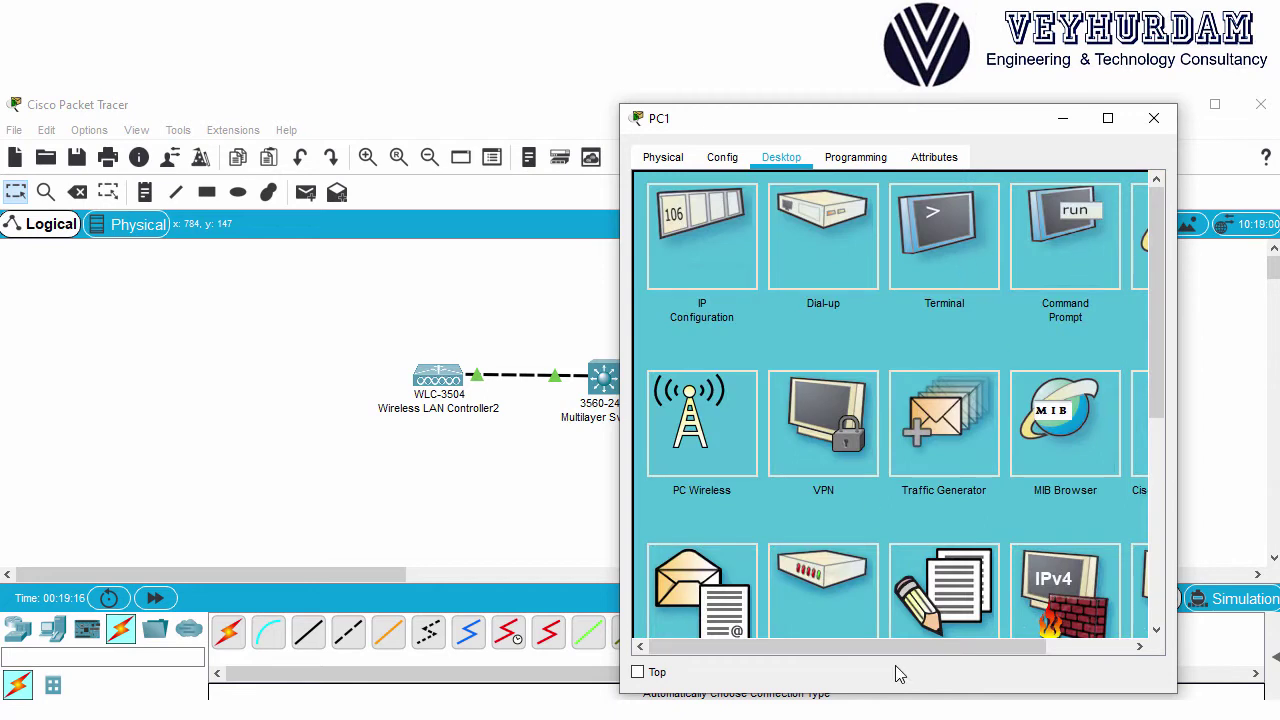
left_click_drag(913, 646, 1060, 646)
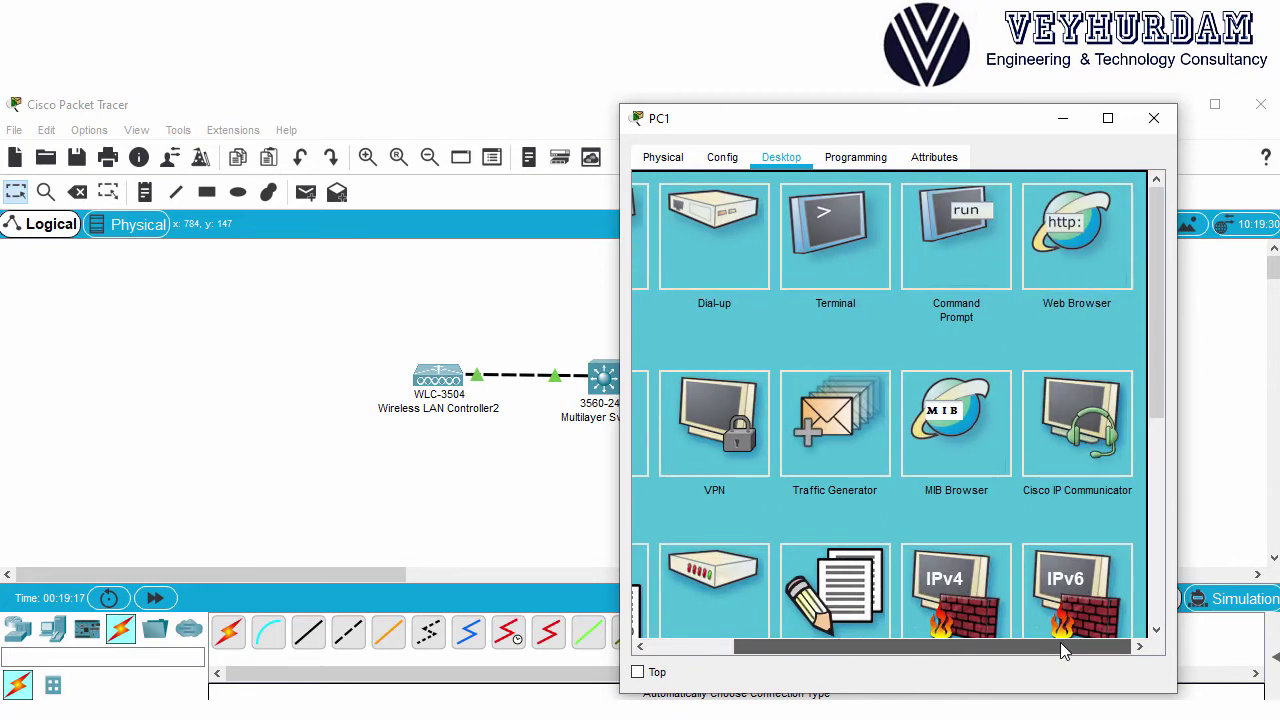
left_click(1080, 243)
left_click(838, 212)
type("h")
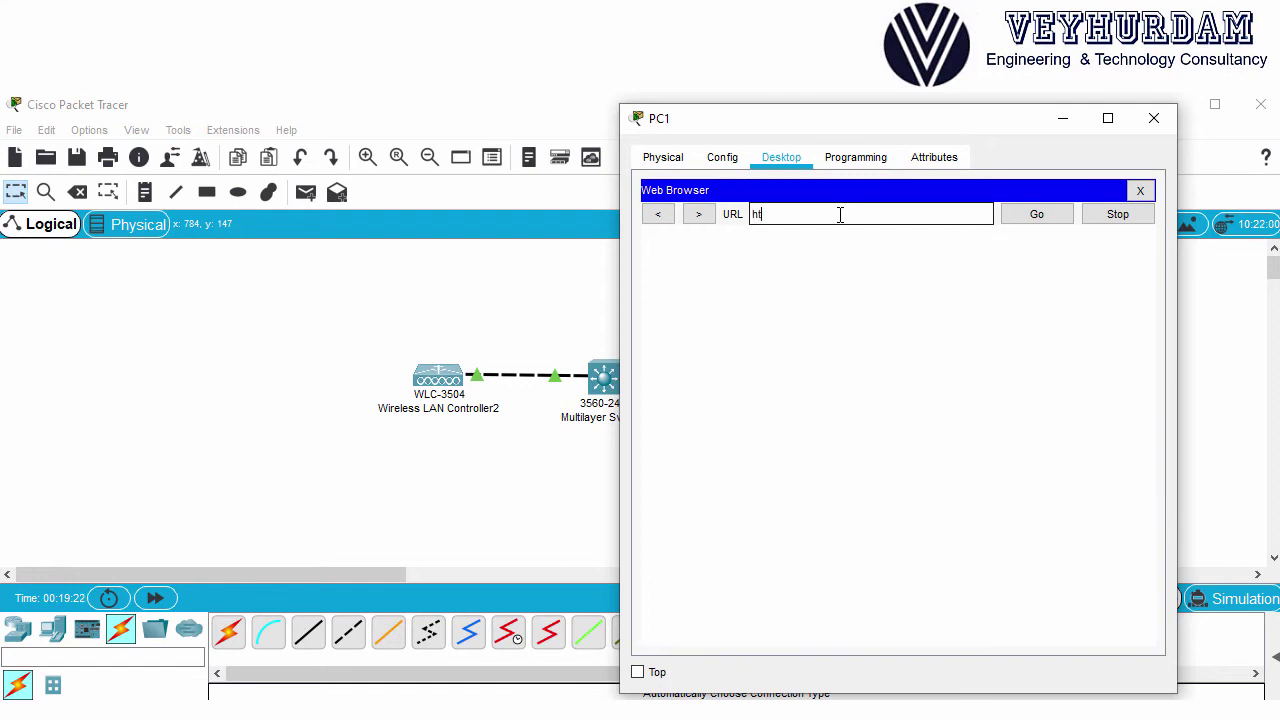
type("tps://192.168.1.100")
key("Return")
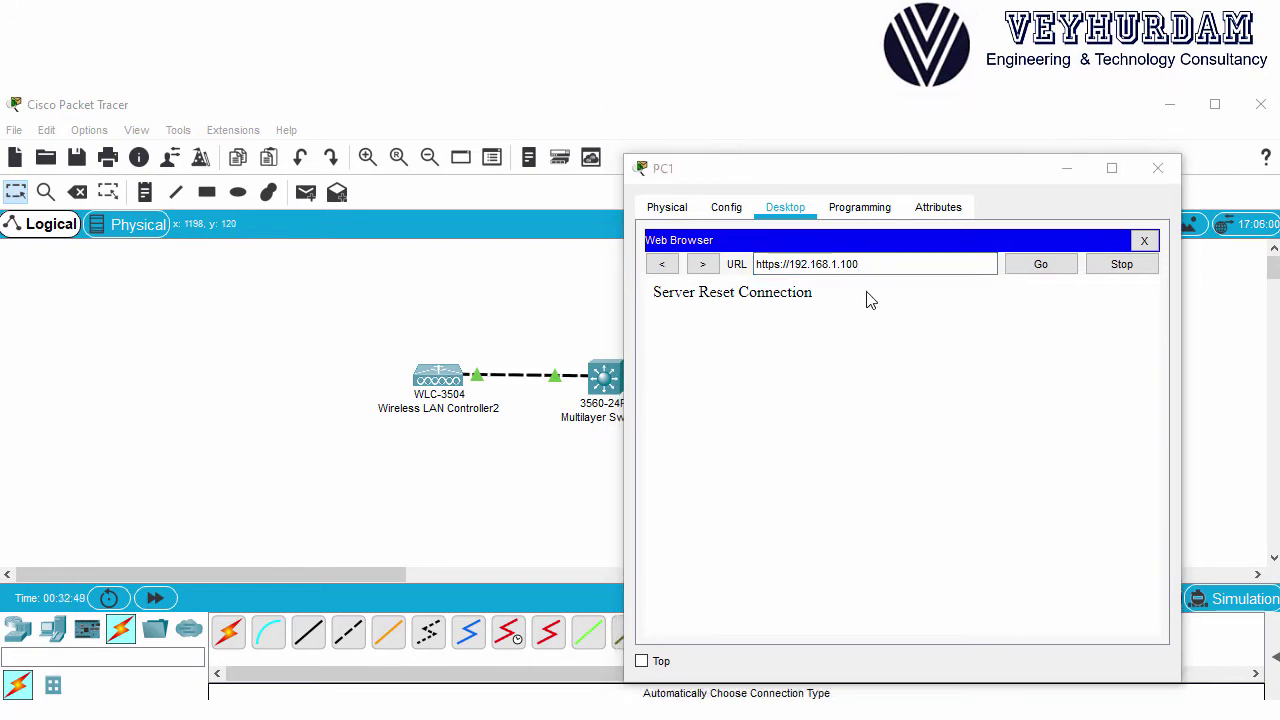
left_click_drag(782, 264, 773, 264)
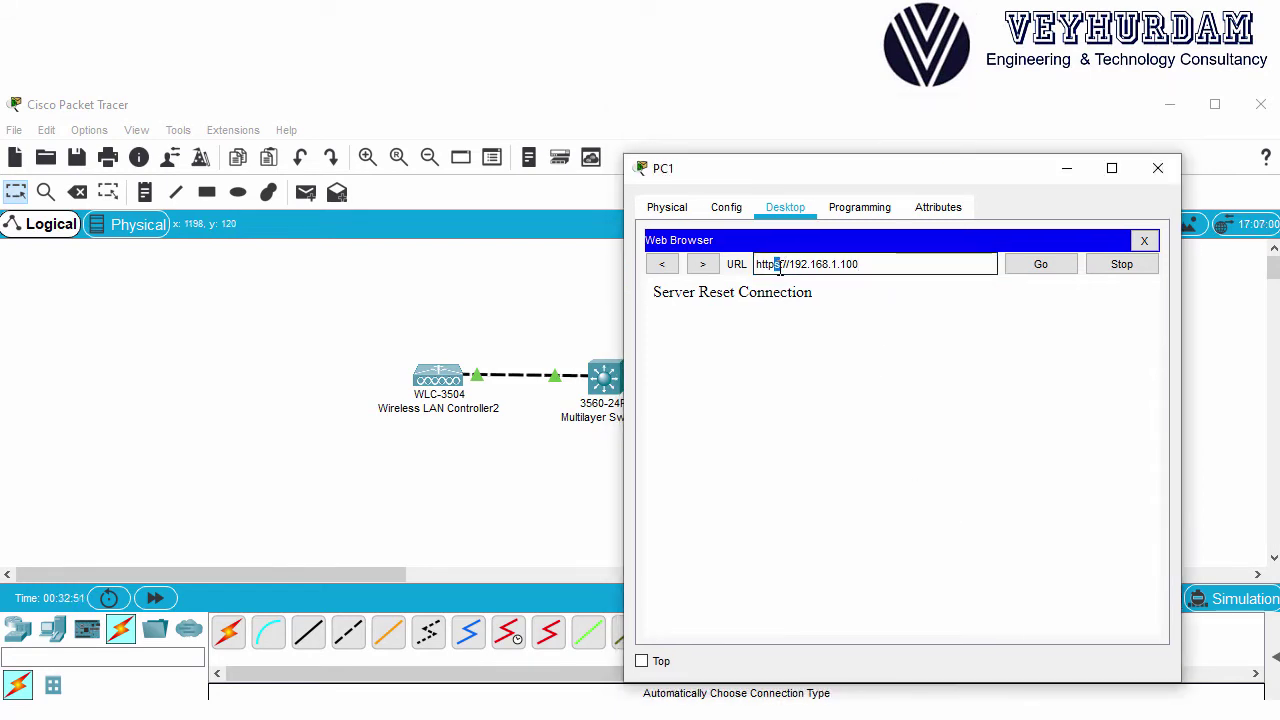
key("BackSpace")
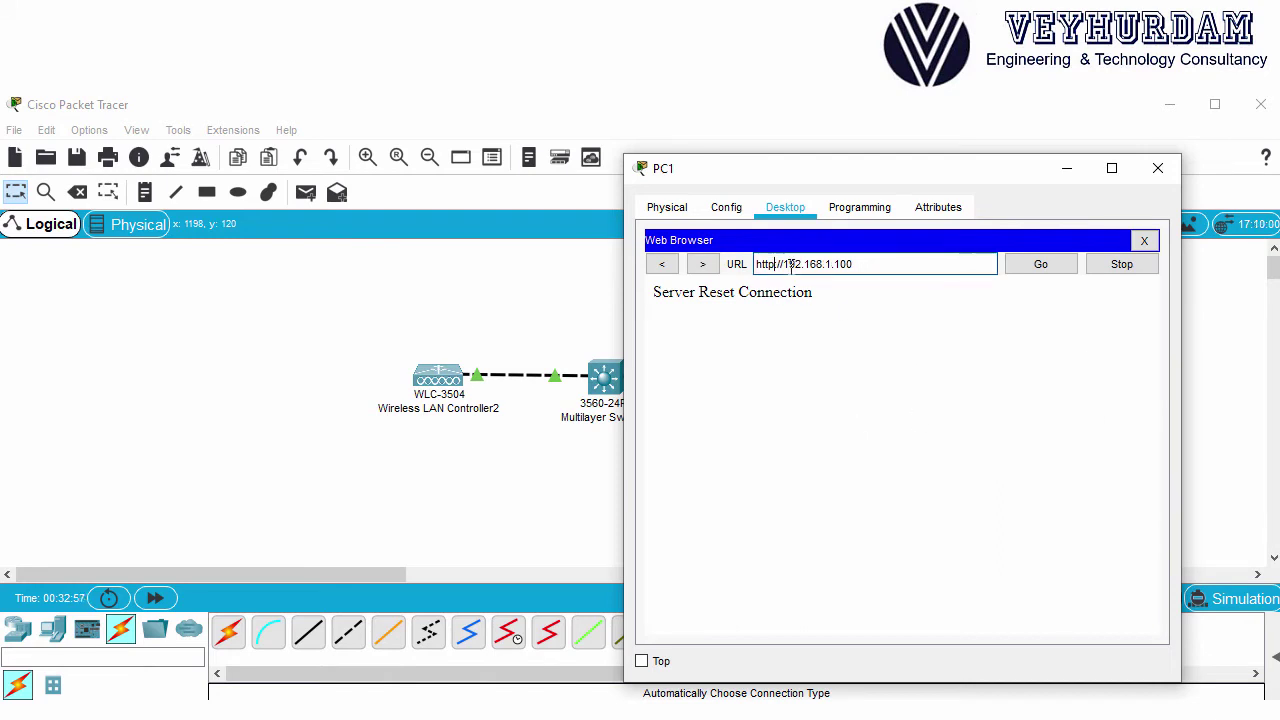
type(":")
left_click(1038, 265)
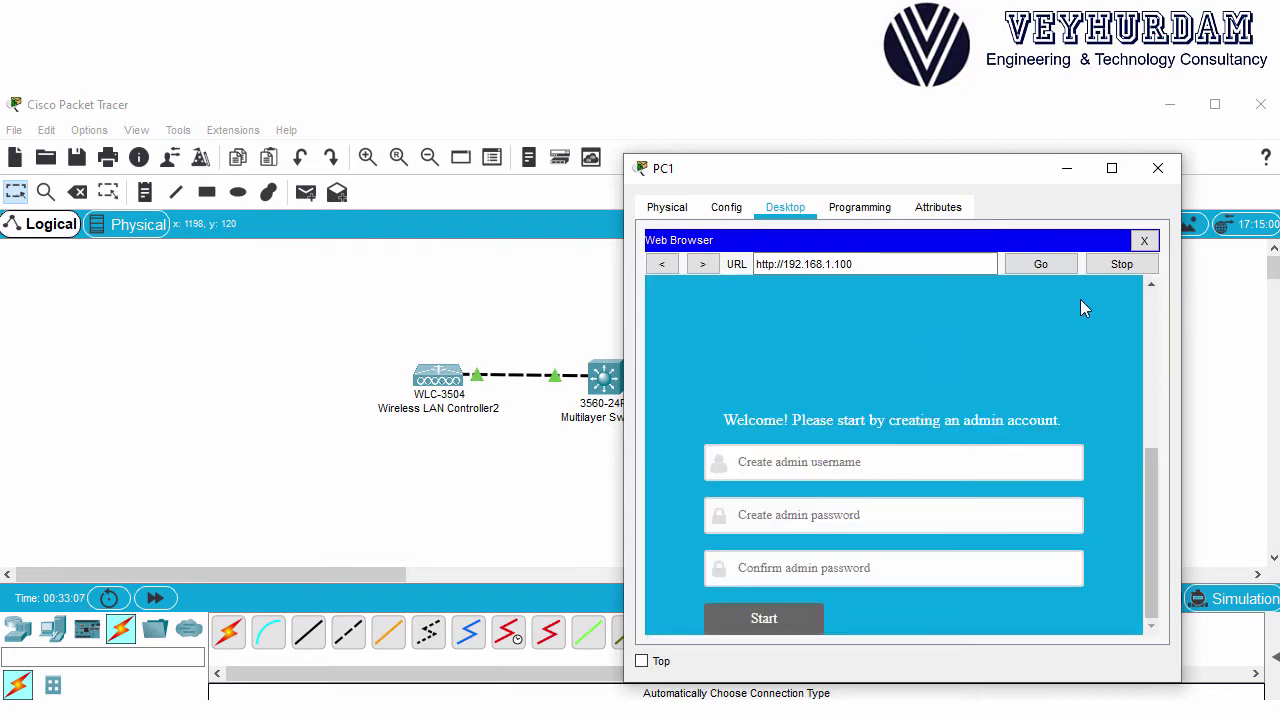
mouse_move(893, 462)
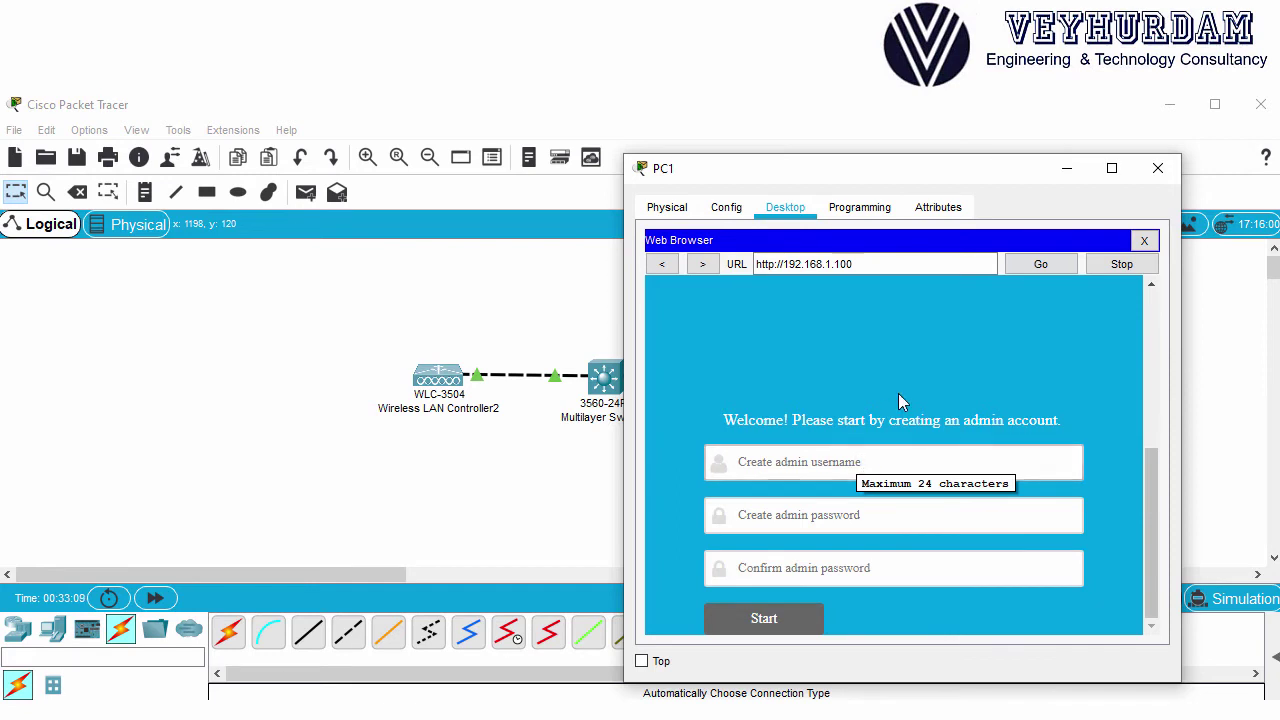
Submit a new admin account with username admin and a password plus confirmation.
scroll(900, 400, "up", 3)
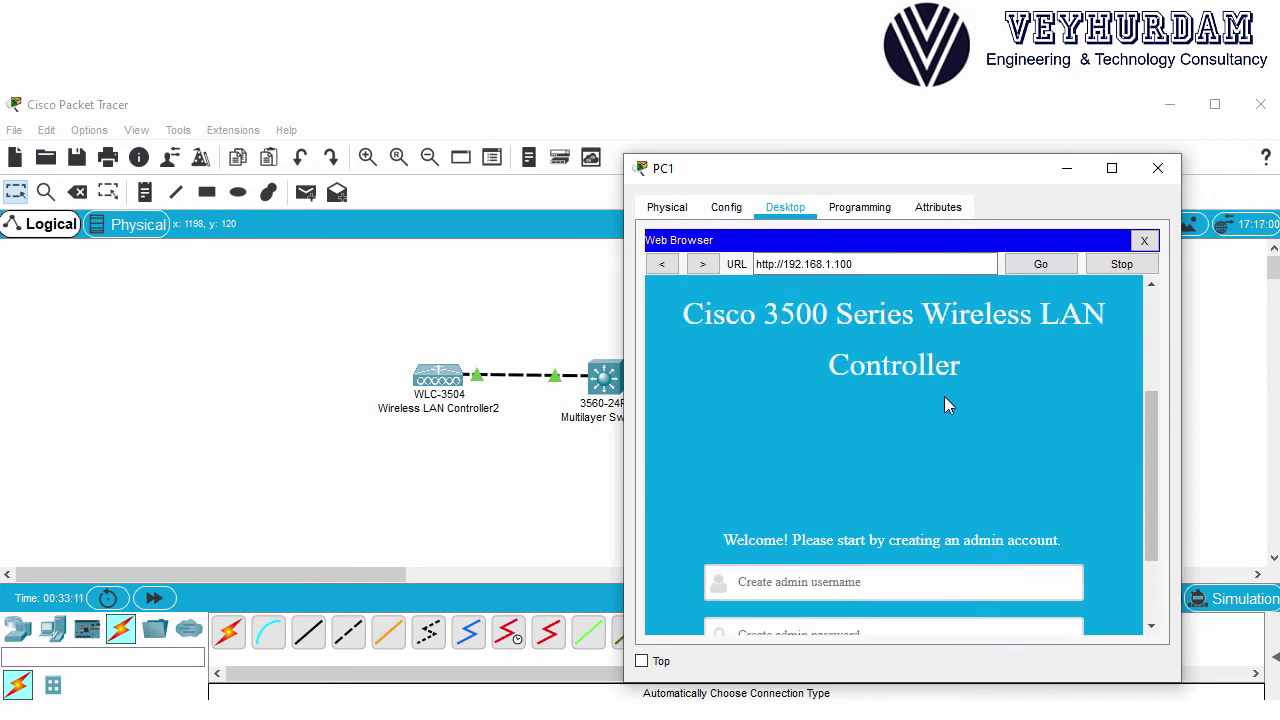
scroll(944, 400, "down", 2)
scroll(944, 400, "down", 1)
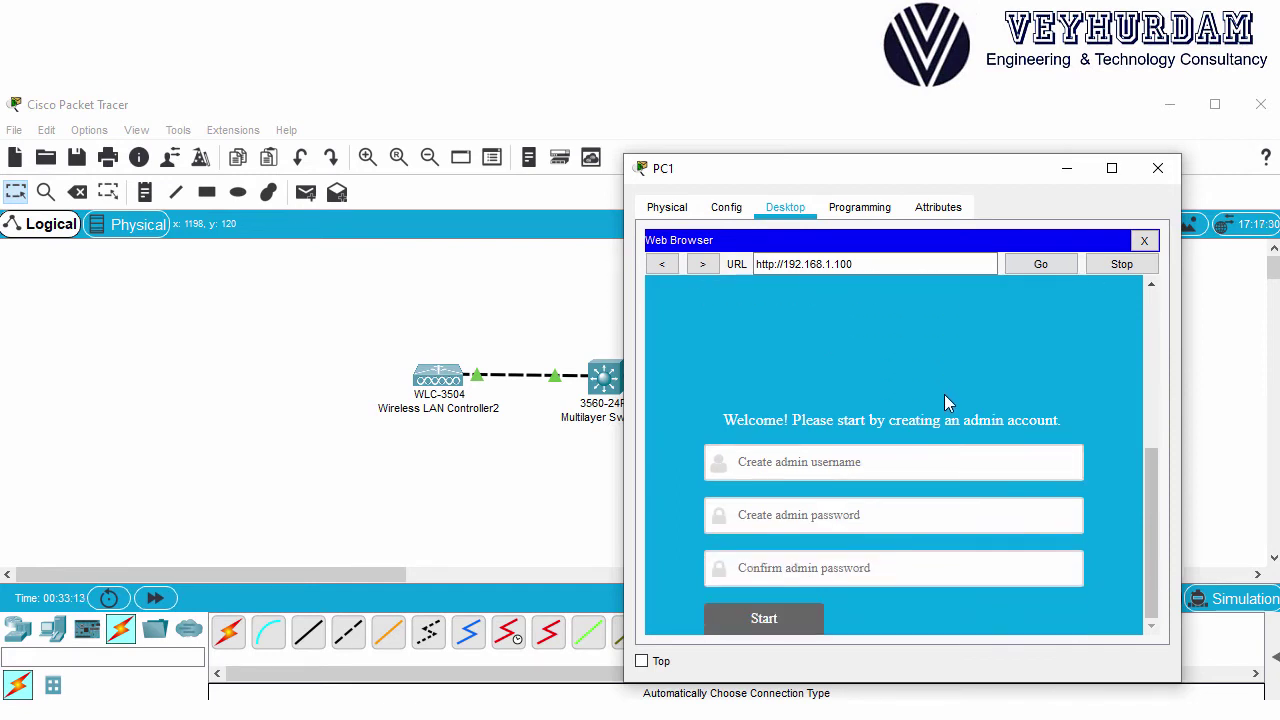
left_click(830, 464)
mouse_move(843, 470)
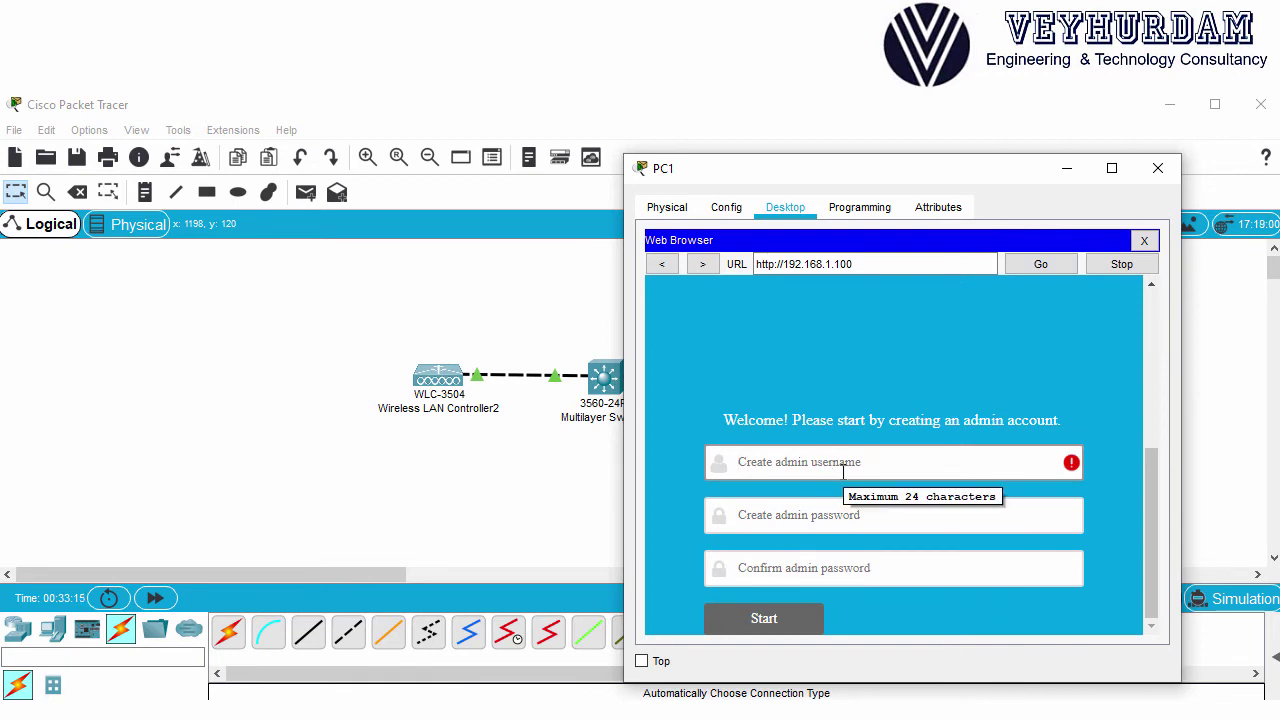
type("admin")
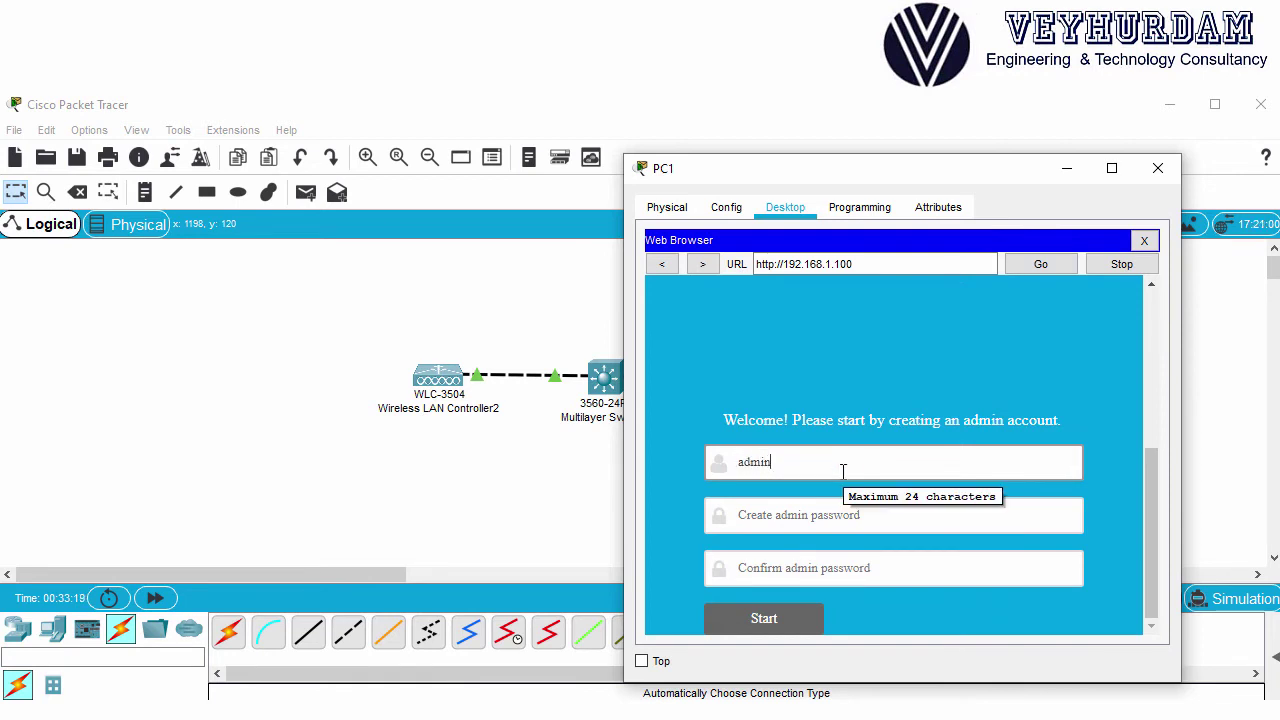
key("Tab")
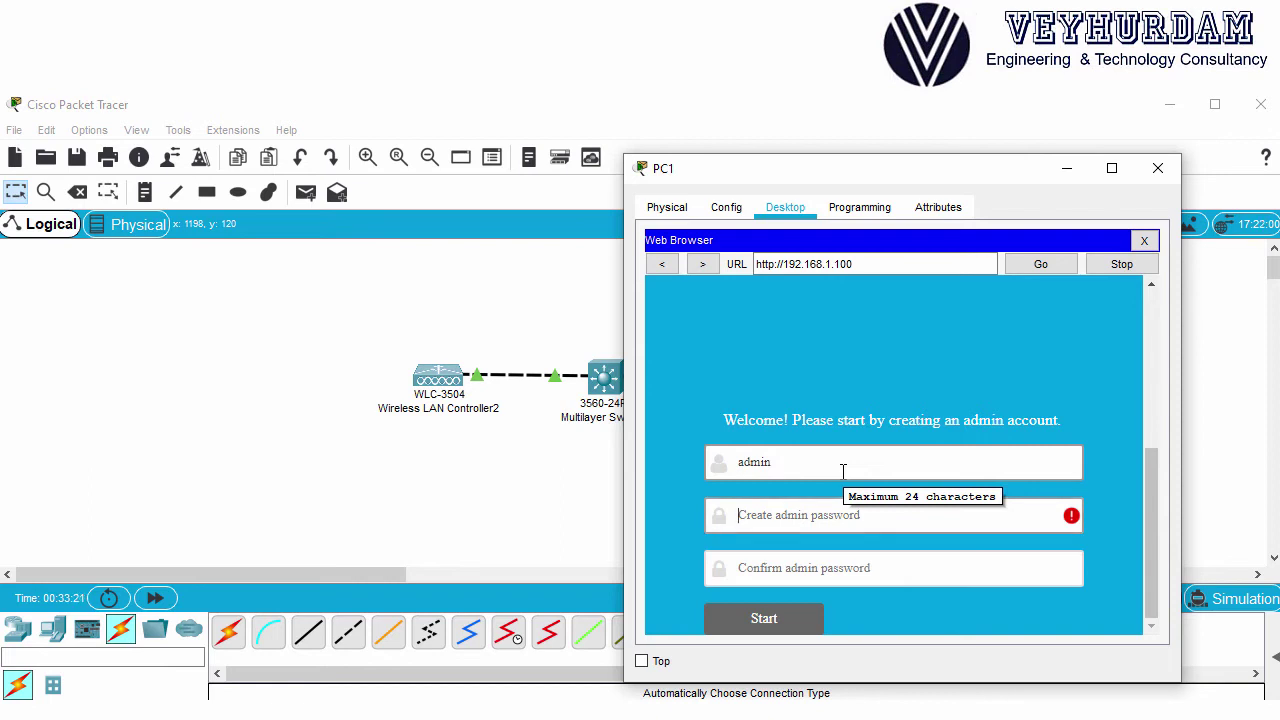
type("C")
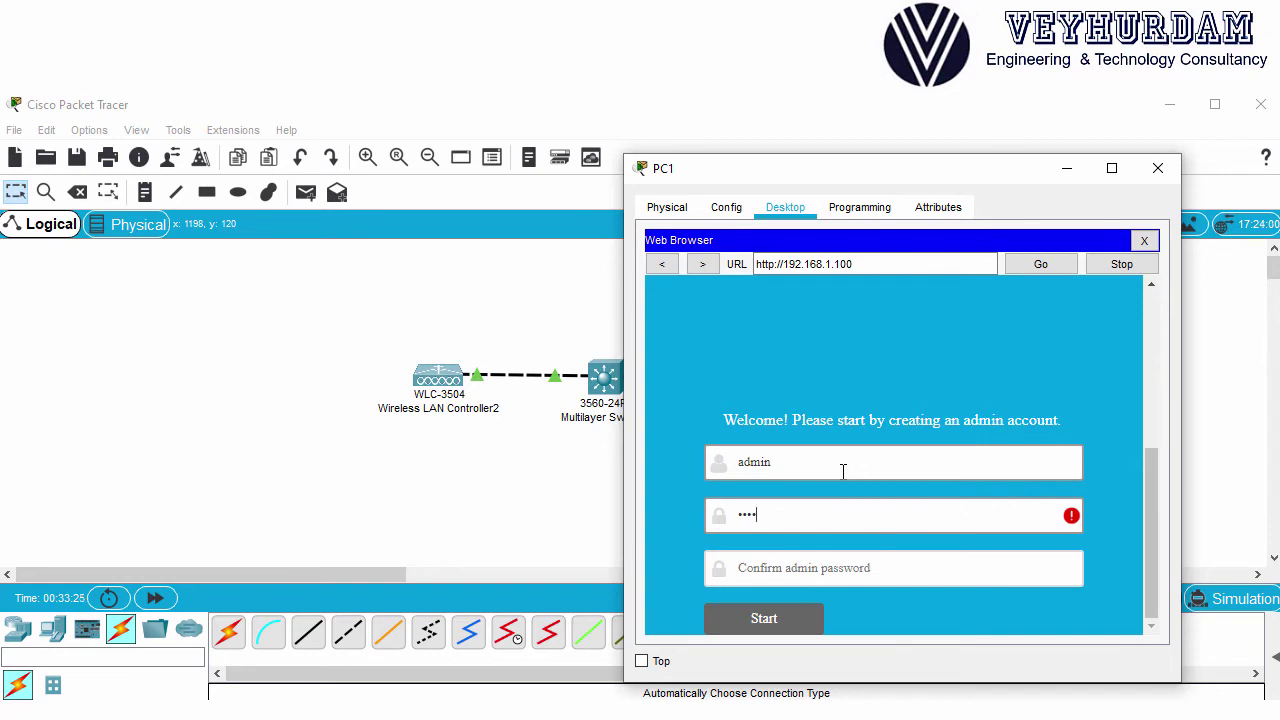
key("Tab")
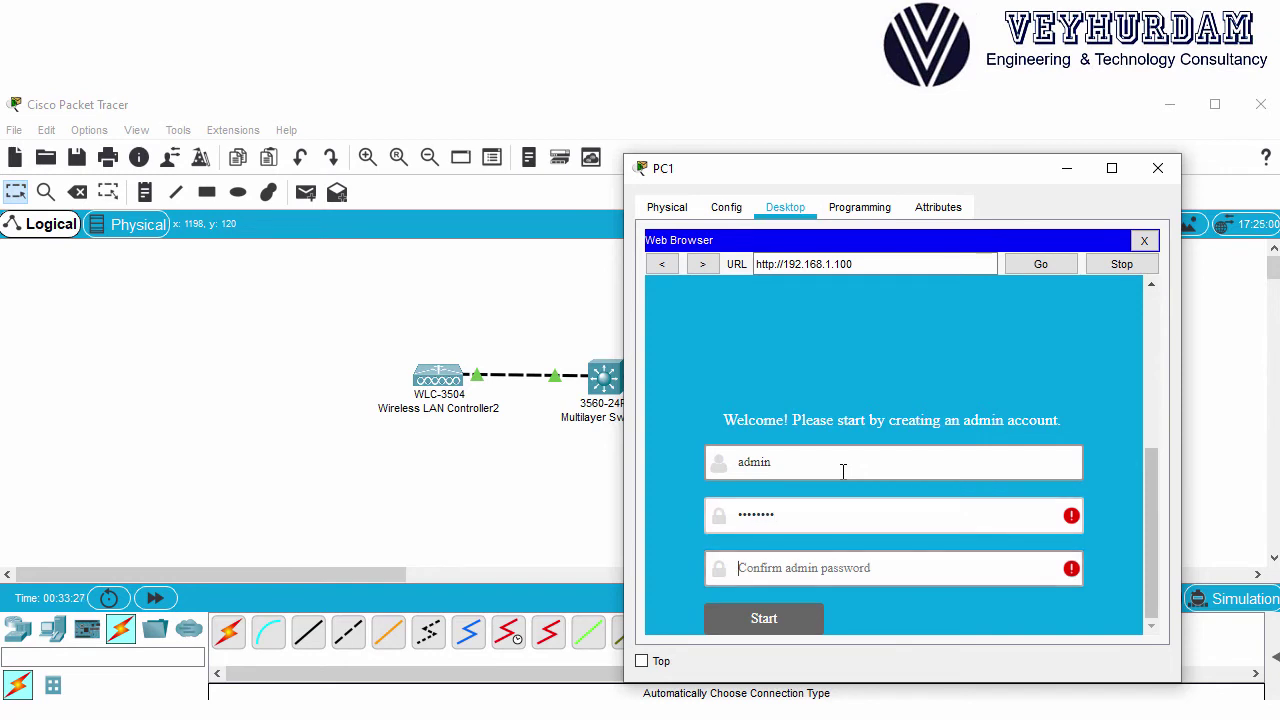
type("C123")
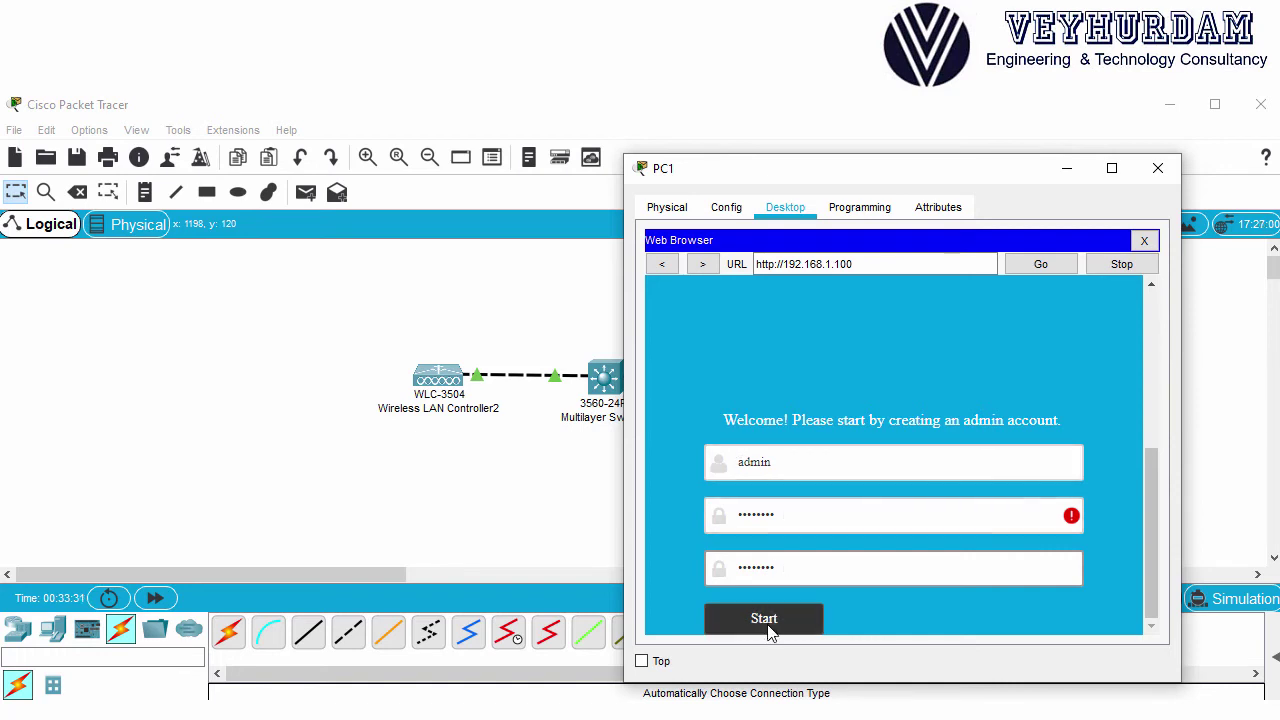
left_click(766, 626)
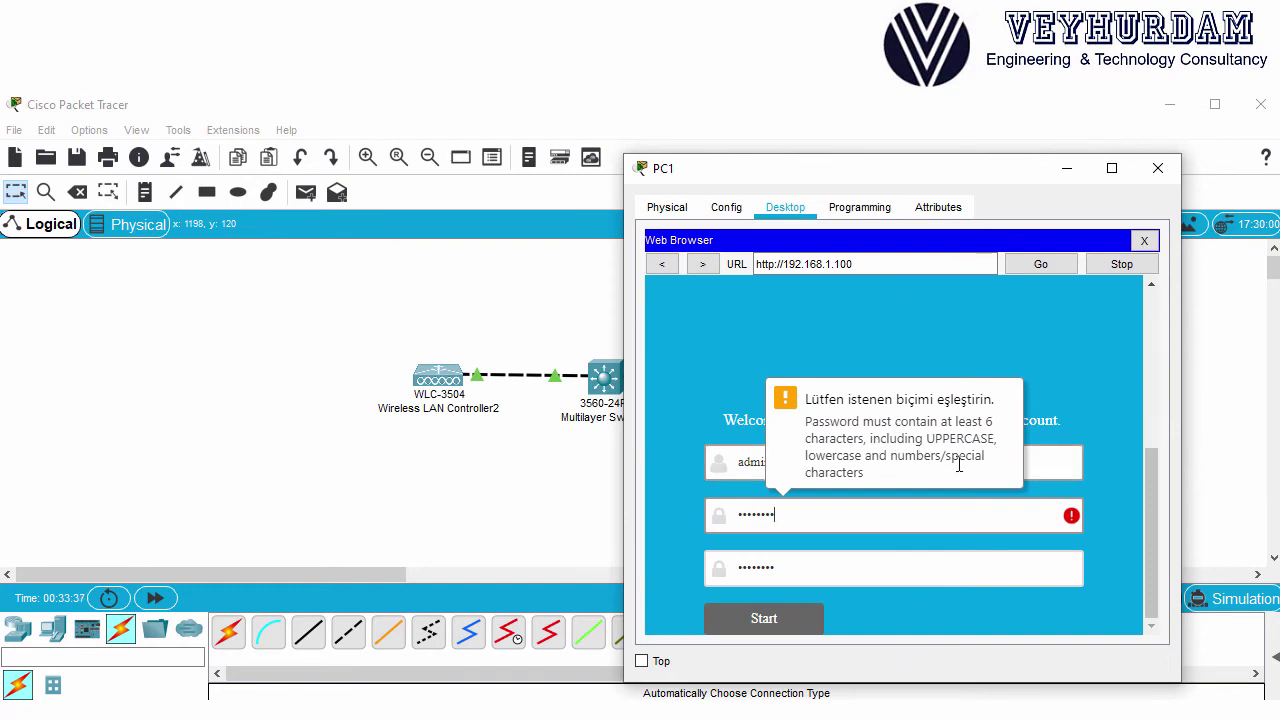
left_click_drag(780, 518, 707, 519)
type("A")
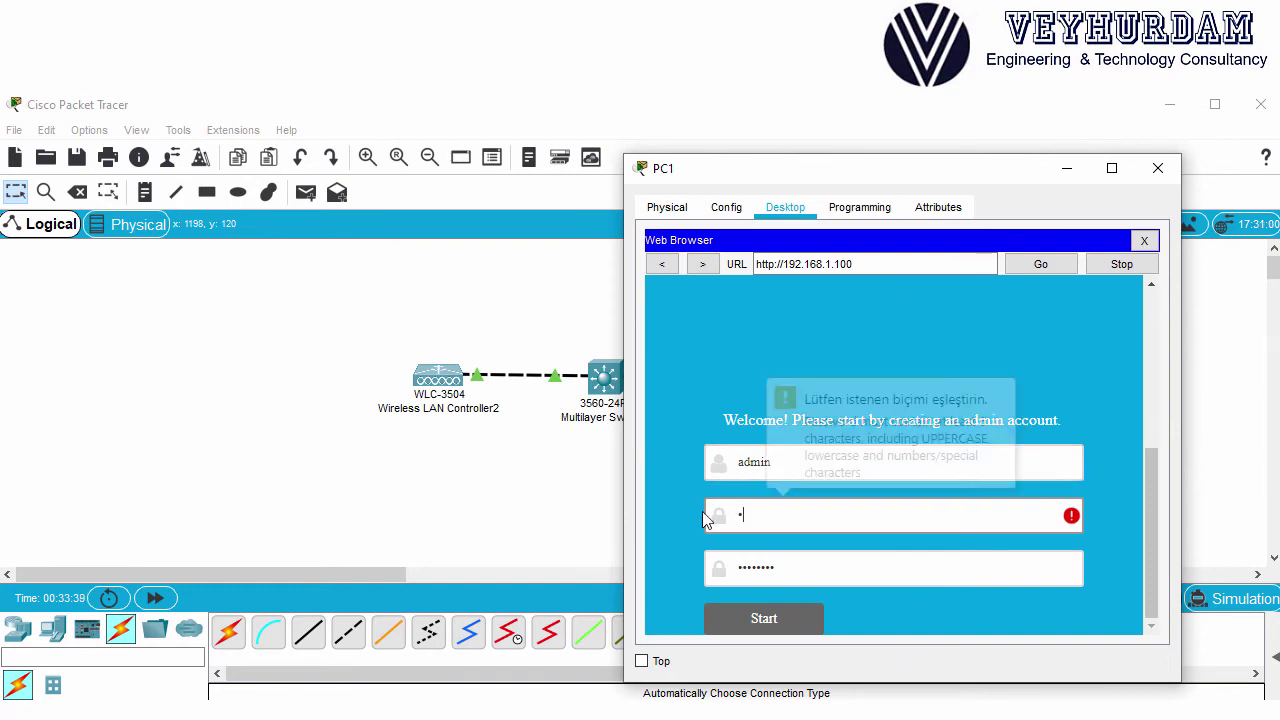
type("dmin123")
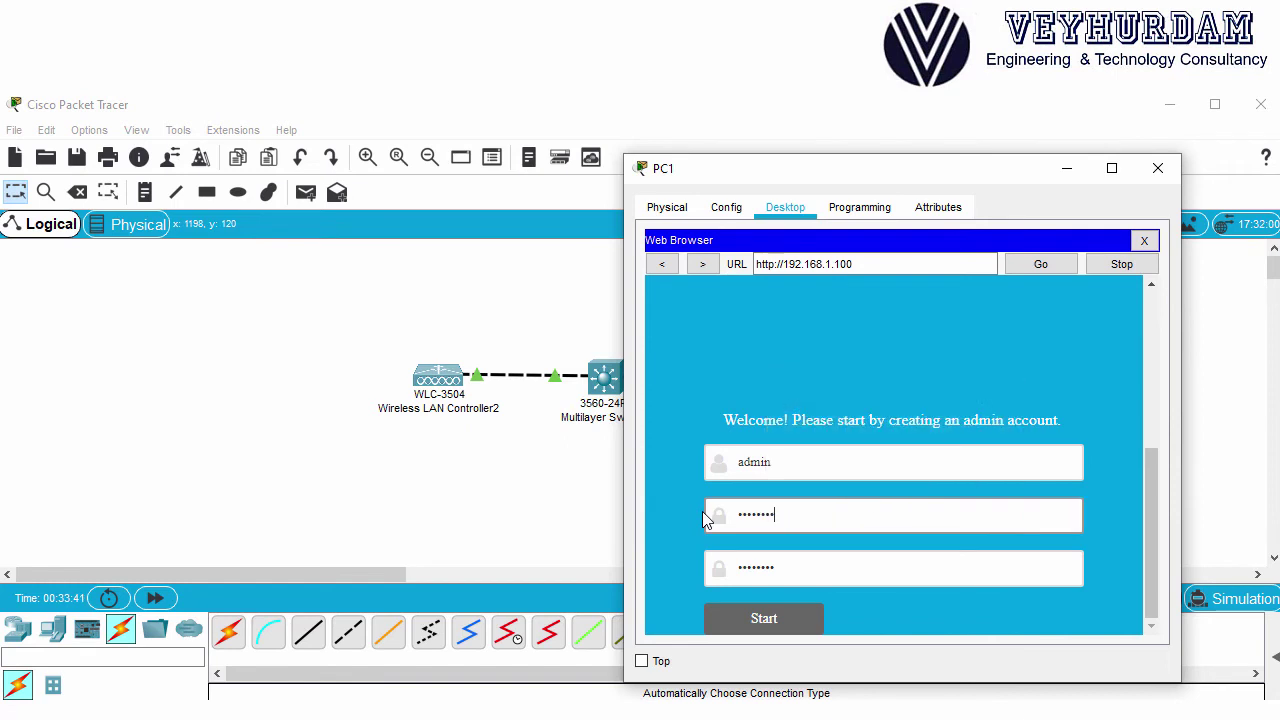
key("Tab")
type("Admi")
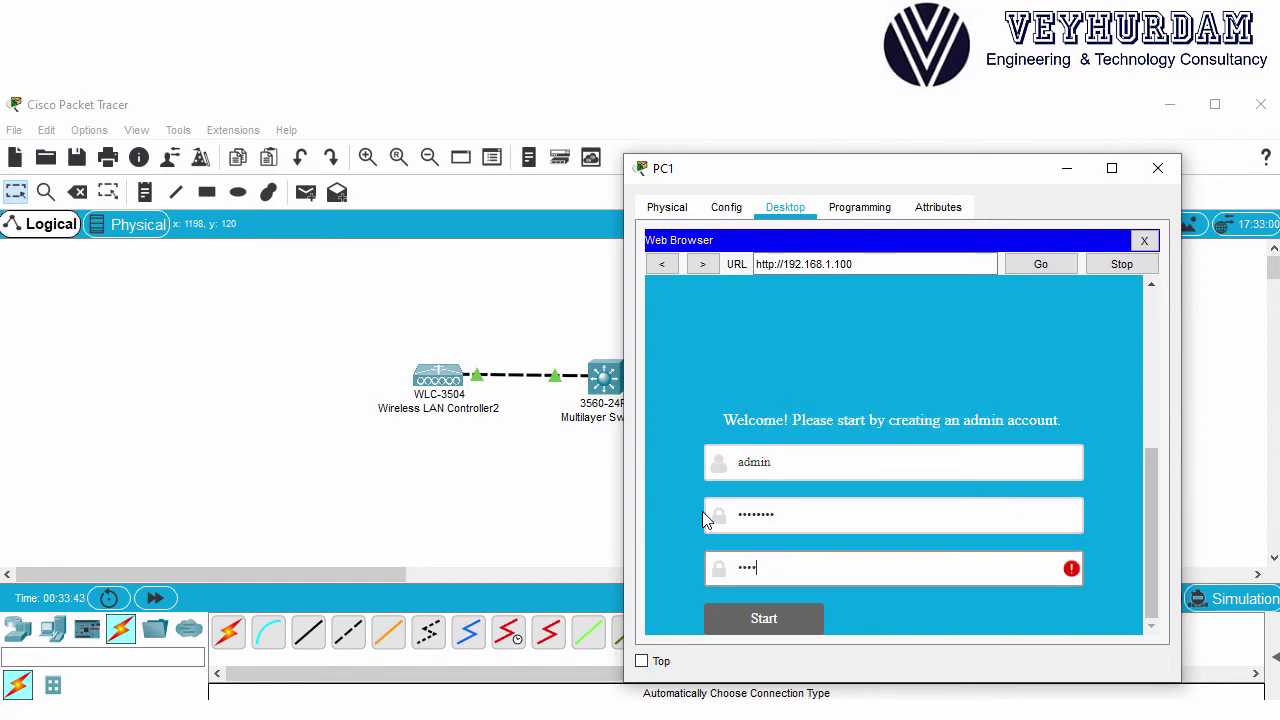
type("n123")
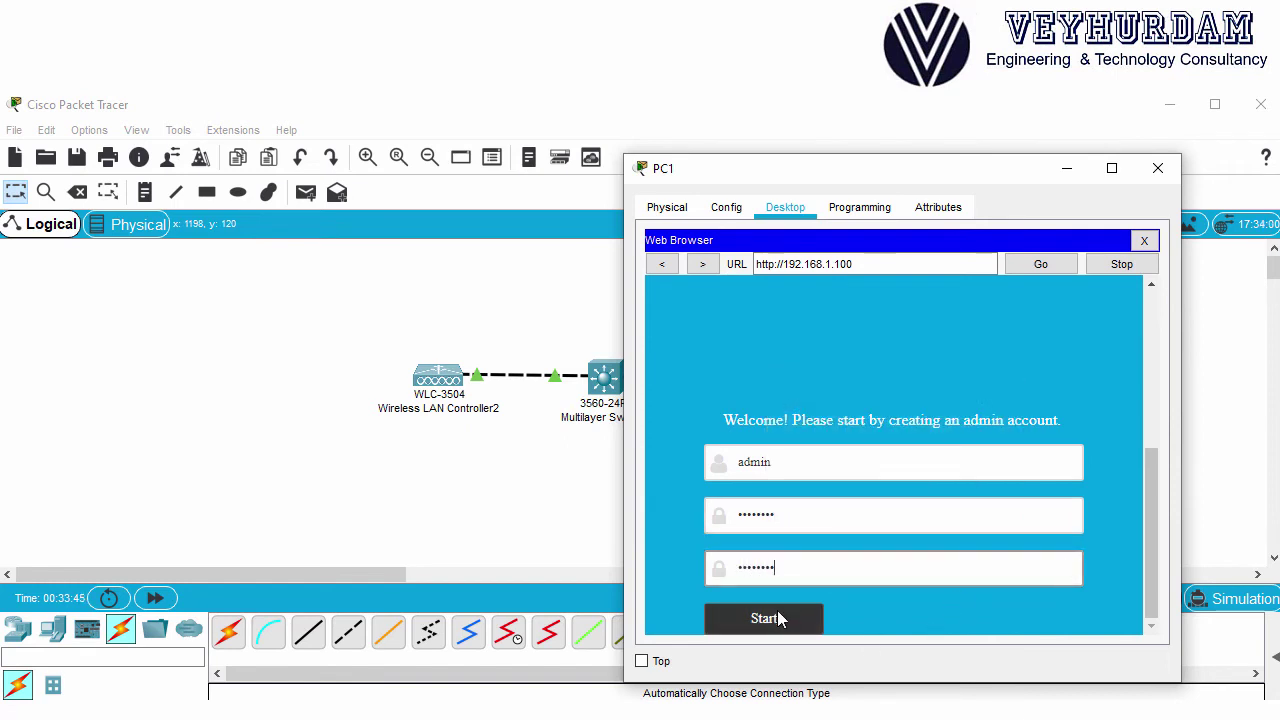
left_click(777, 618)
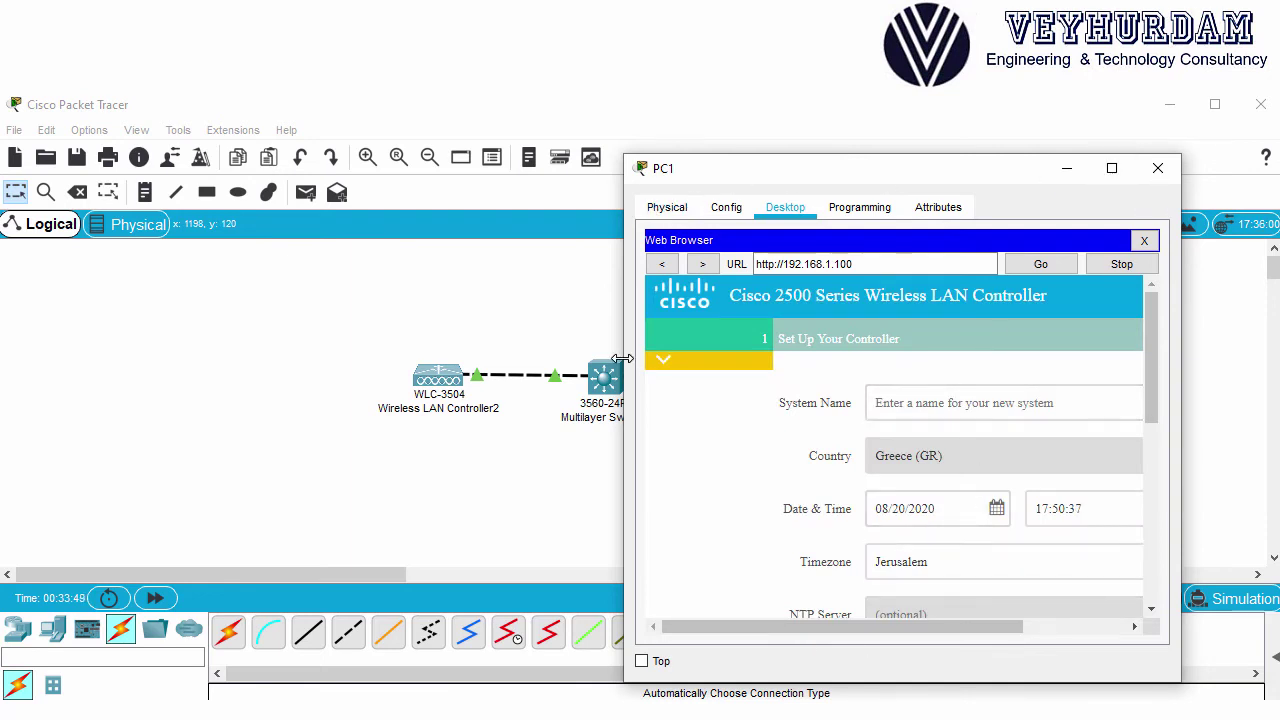
Enlarge the PC1 window by dragging its edges wider and taller.
left_click_drag(623, 358, 58, 358)
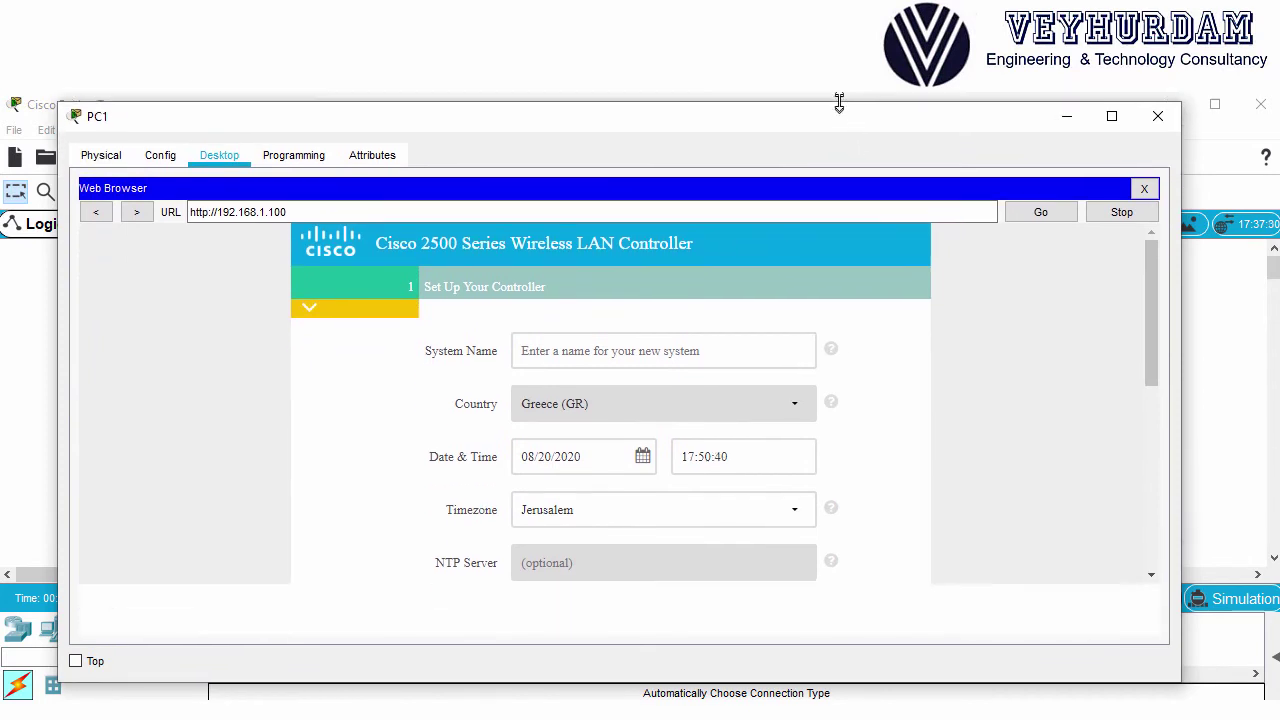
left_click_drag(838, 153, 838, 82)
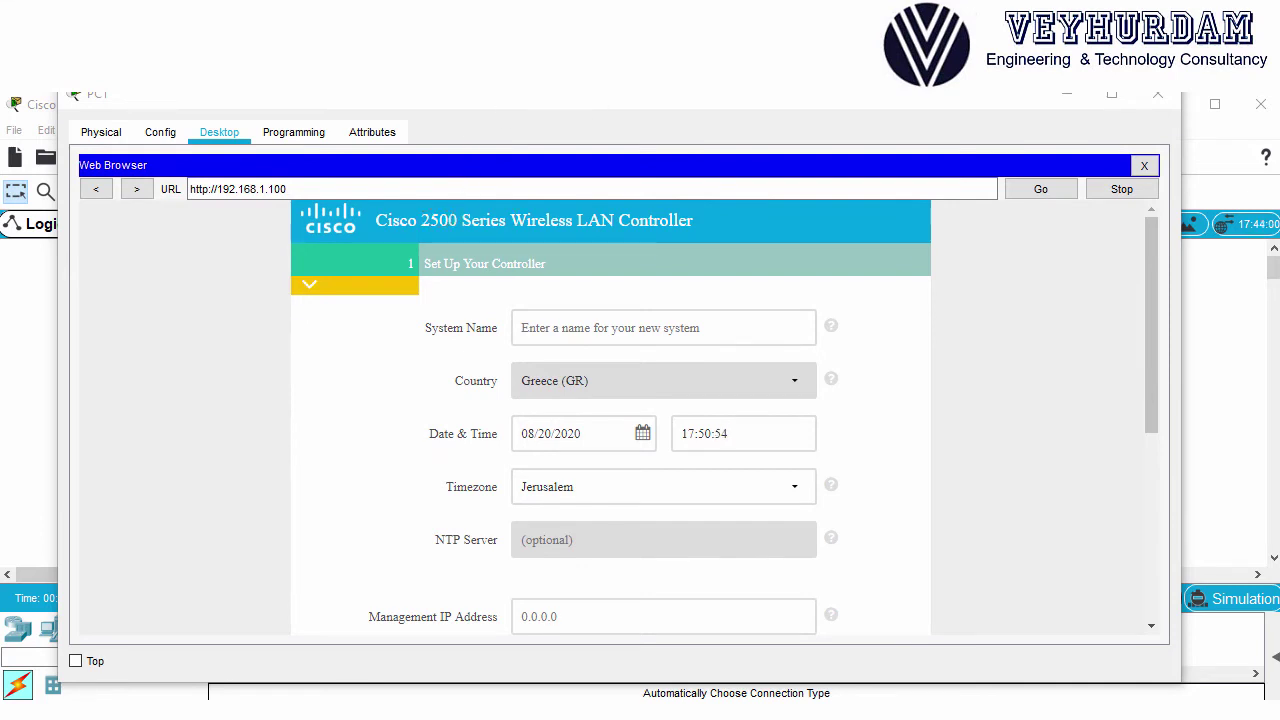
left_click_drag(614, 85, 614, 103)
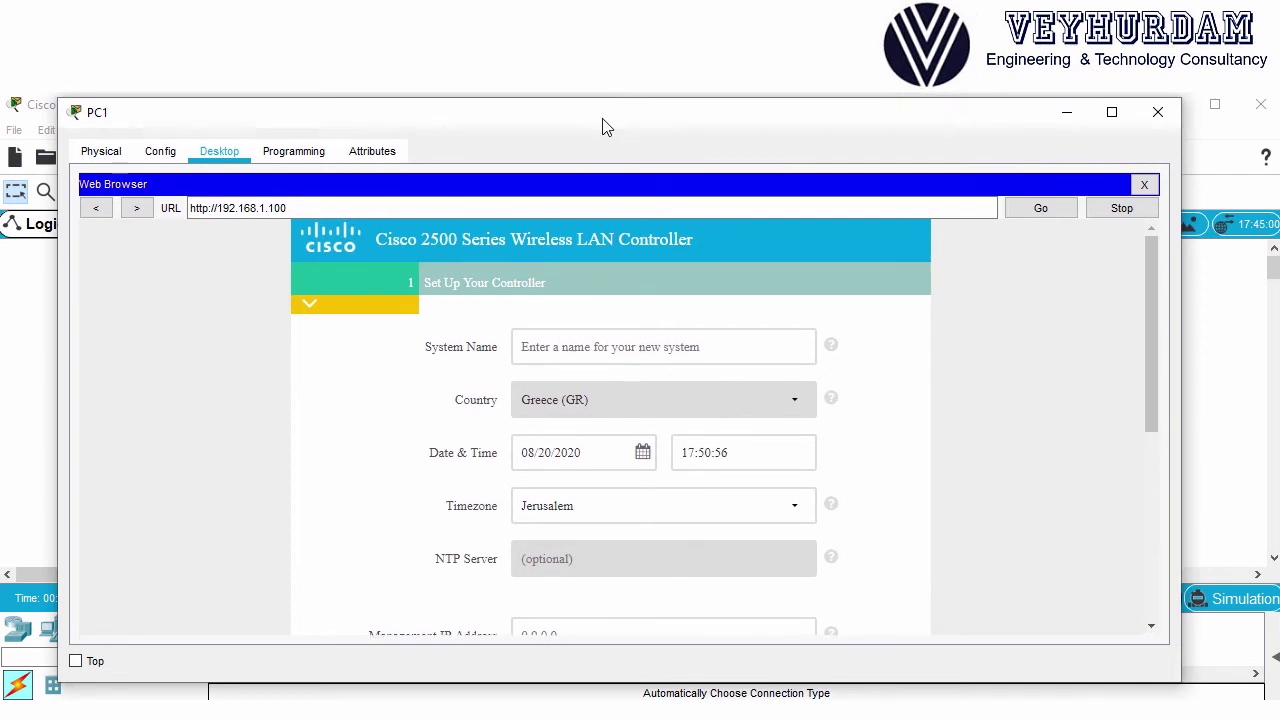
Enter WLC-01 as the controller's System Name and open the Timezone list.
left_click(783, 360)
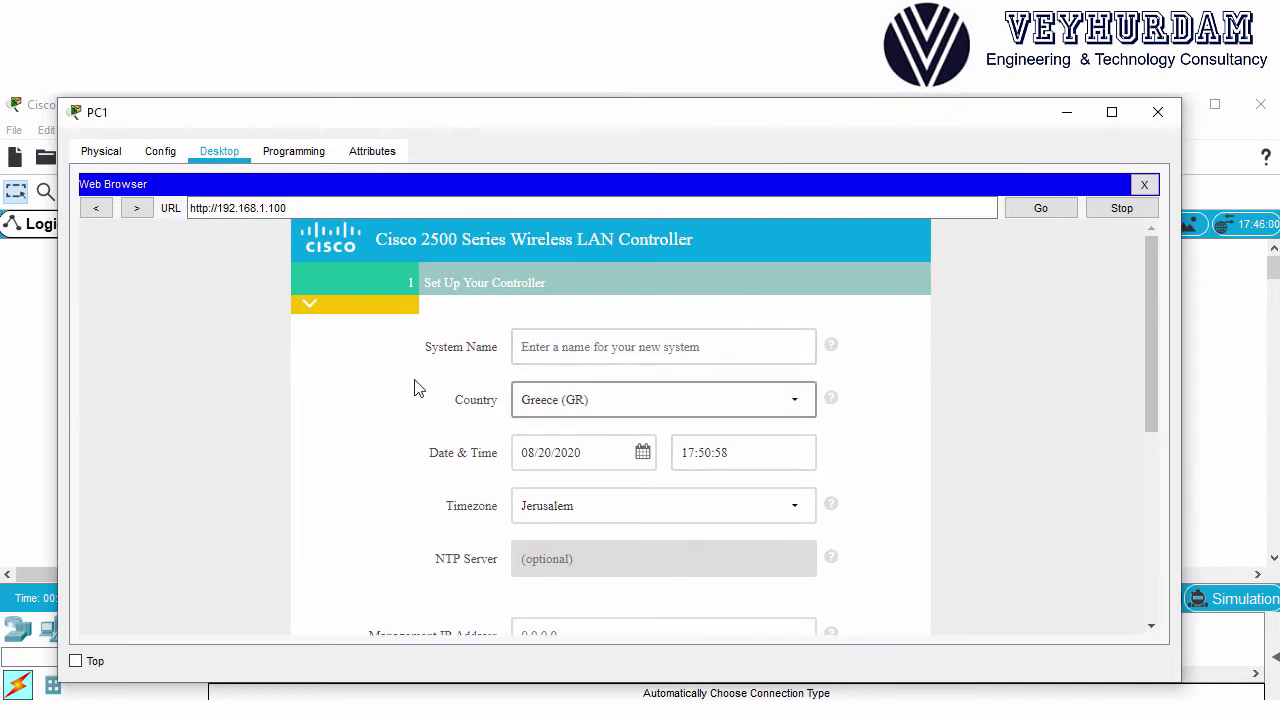
left_click(585, 348)
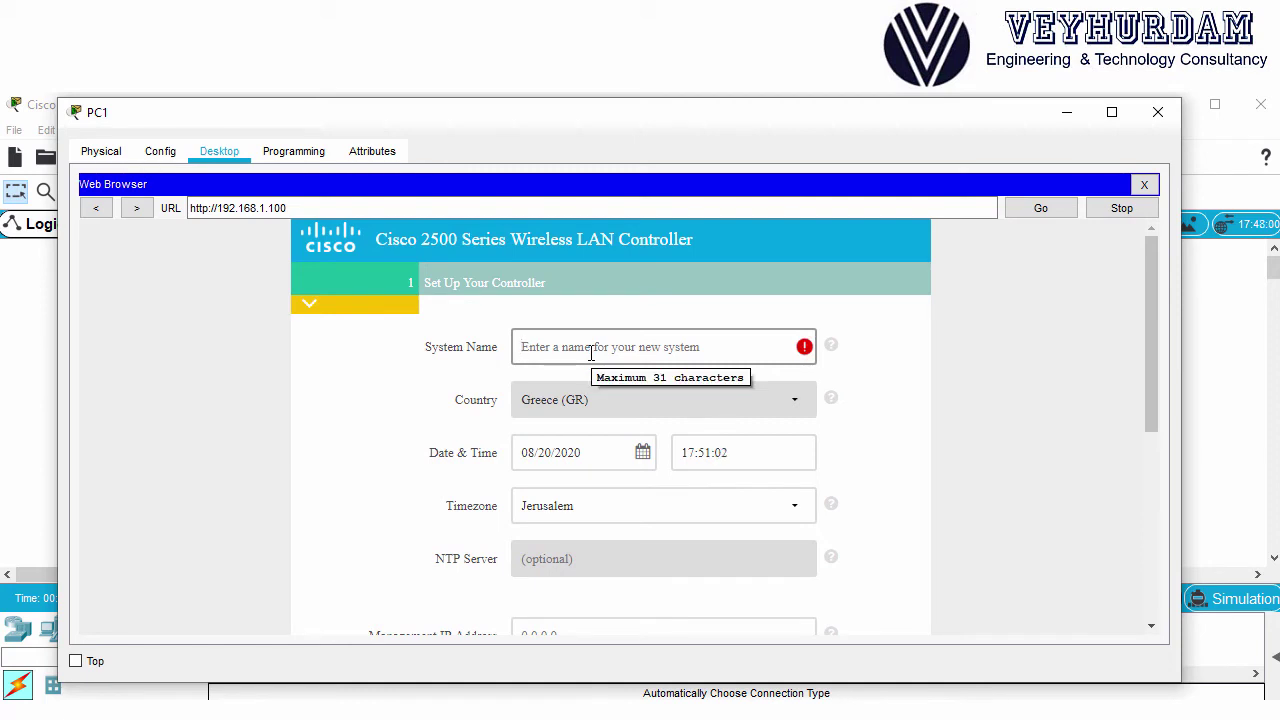
type("WLC0")
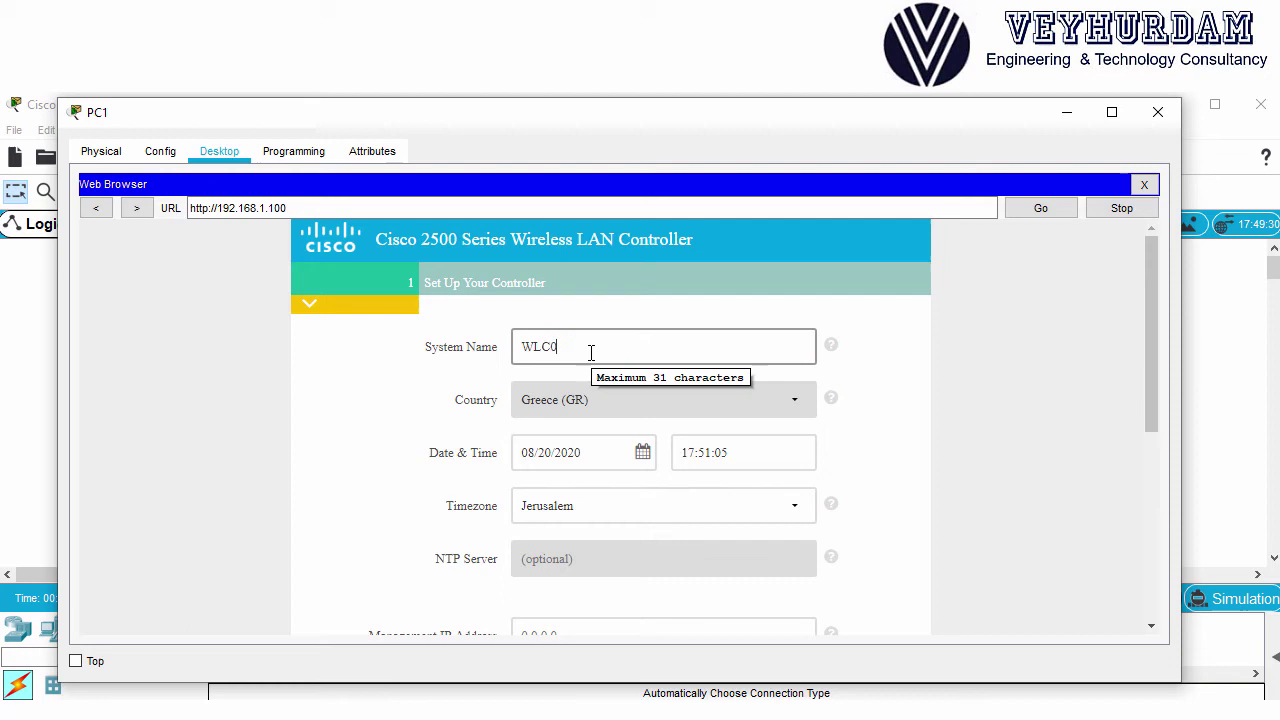
key("BackSpace")
type("-01")
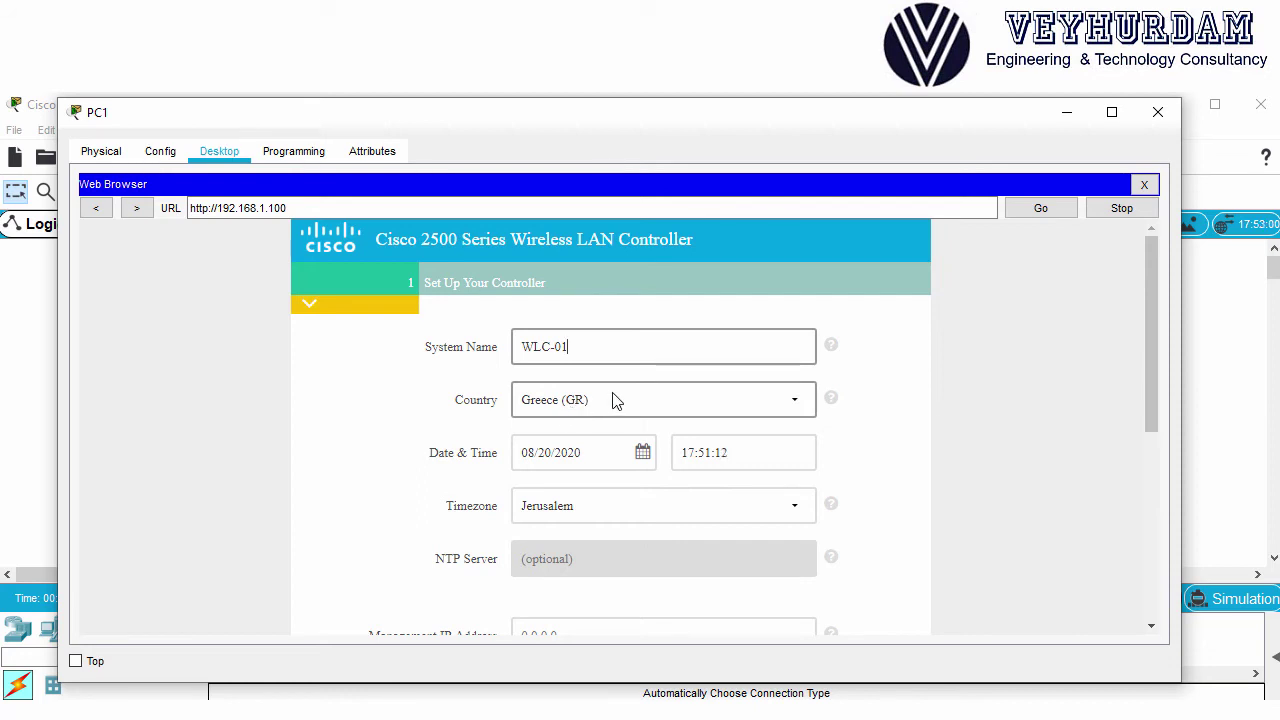
left_click(710, 415)
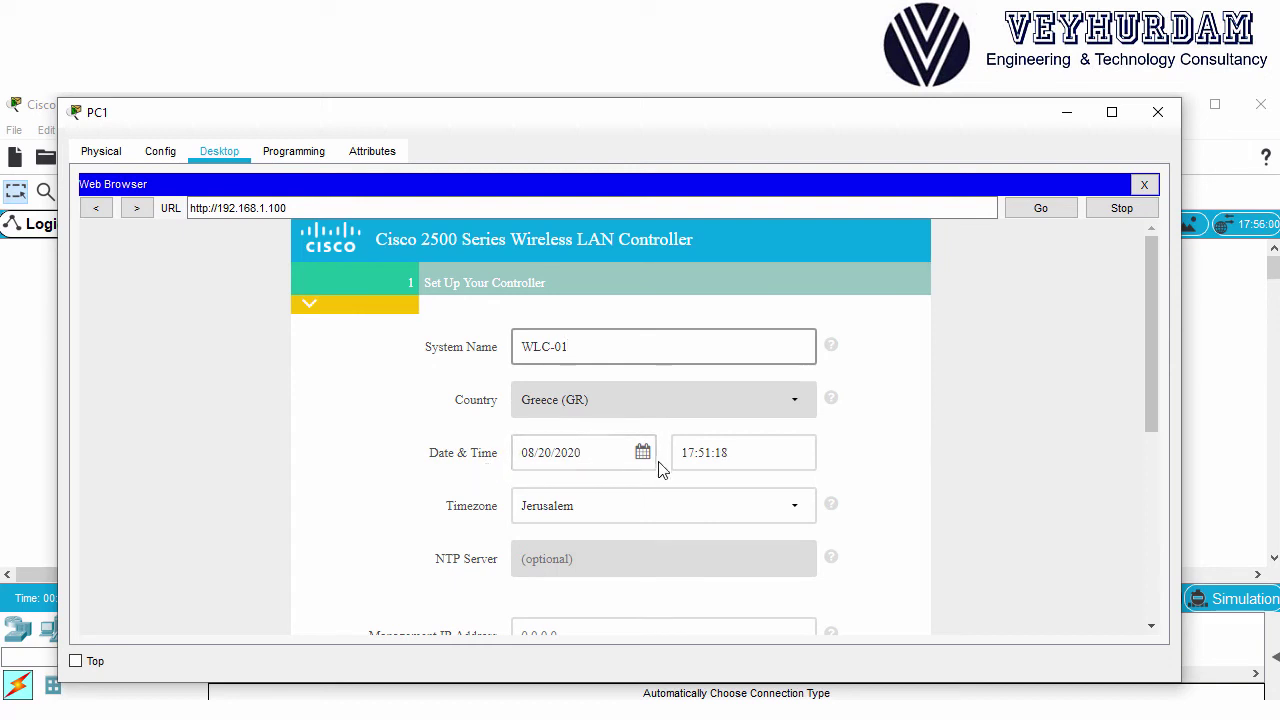
left_click(624, 516)
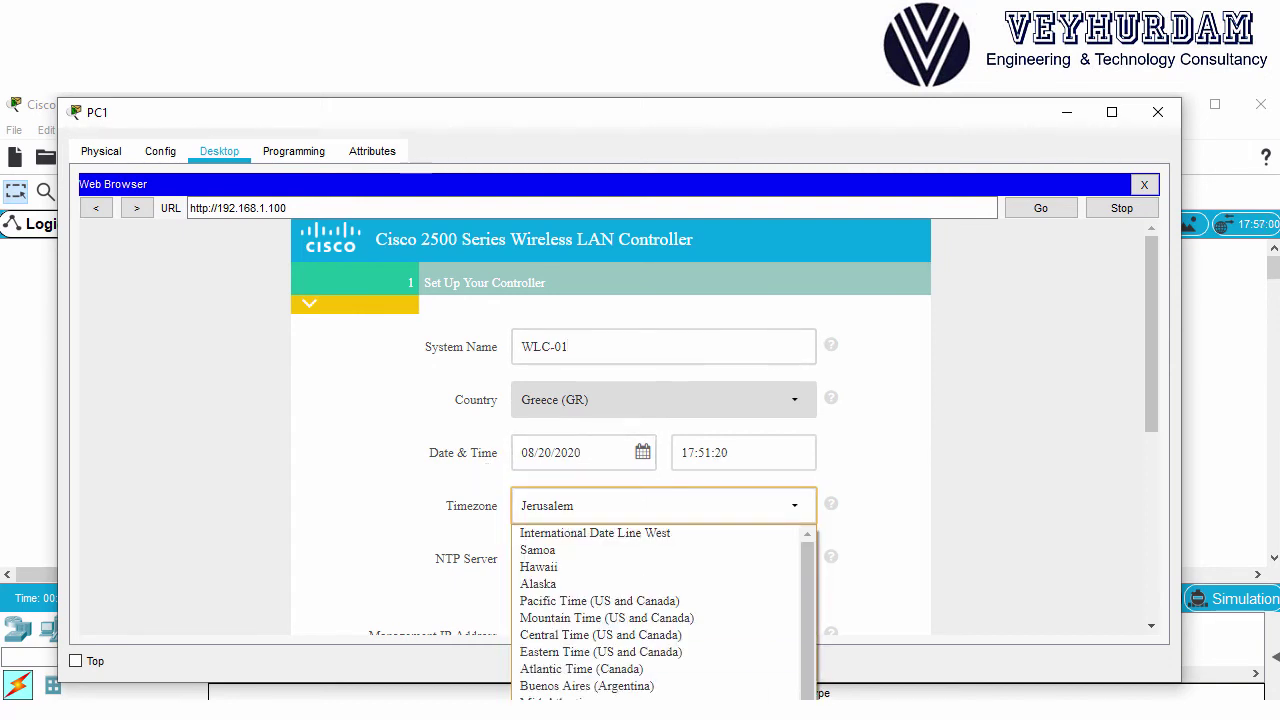
Choose Pacific Time, then enter management IP 192.168.1.100 and subnet mask 255.255.255.0.
left_click(686, 604)
scroll(866, 471, "down", 3)
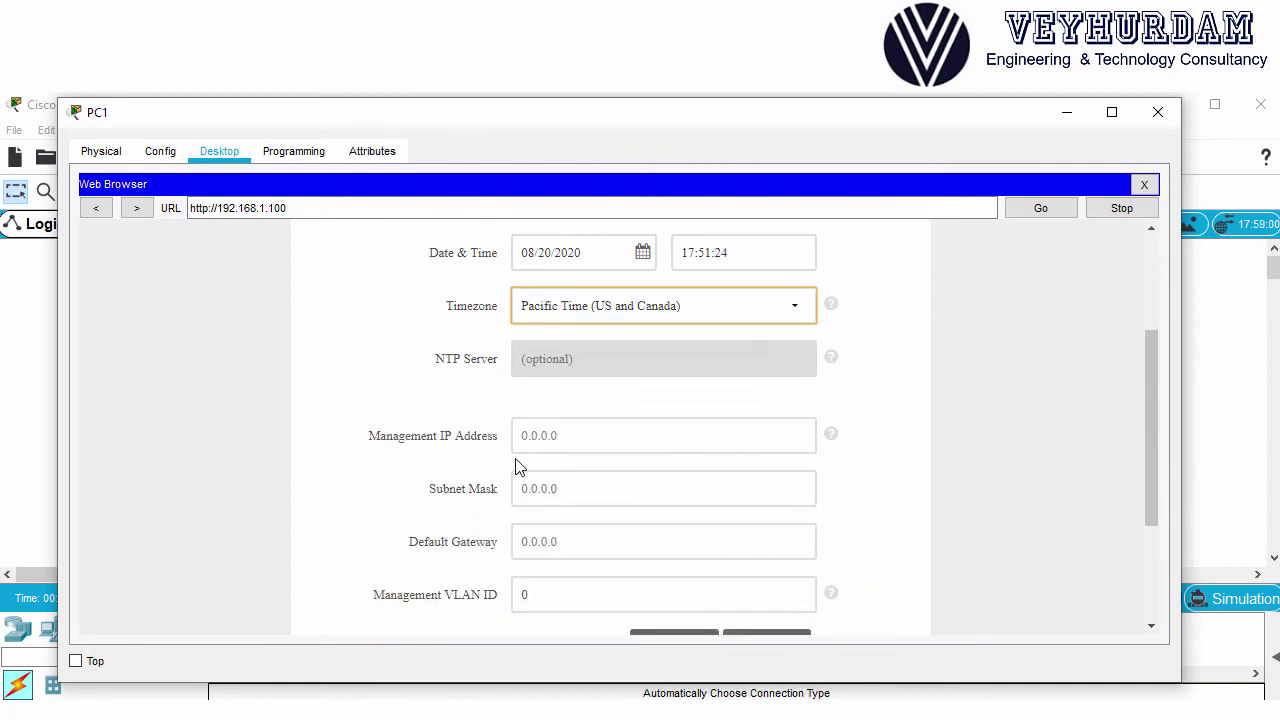
left_click(548, 434)
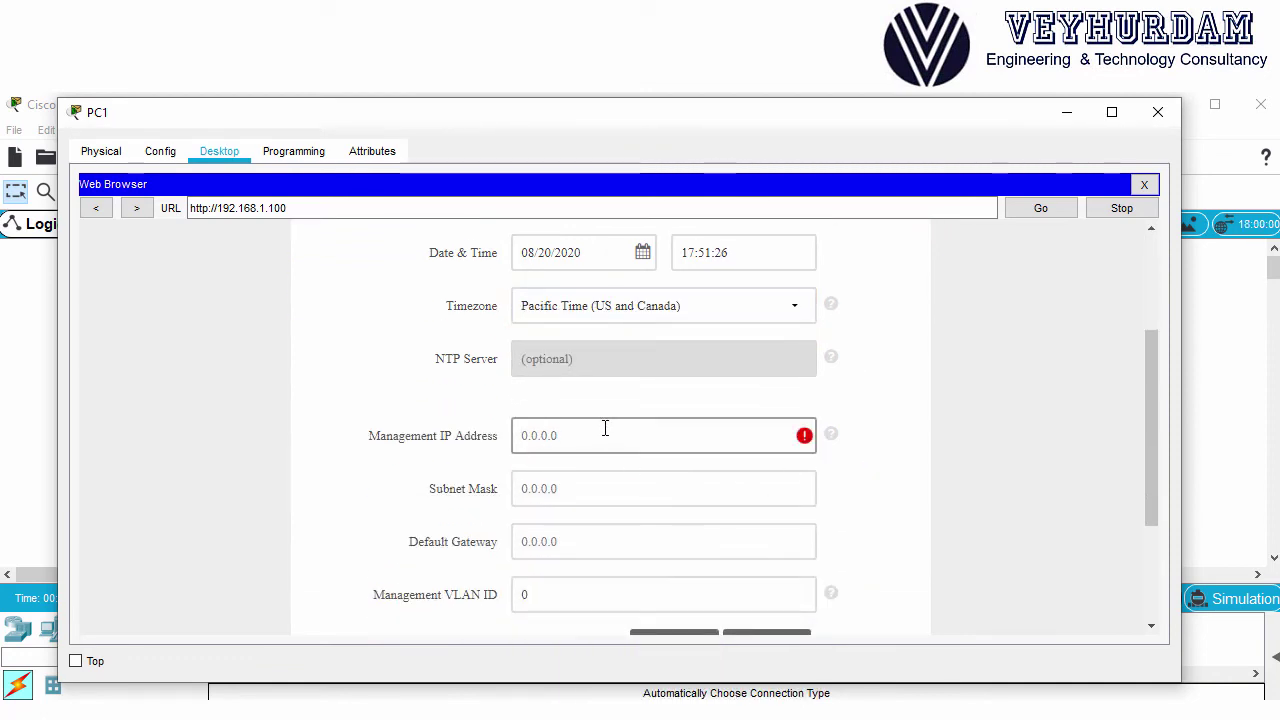
type("192.168.")
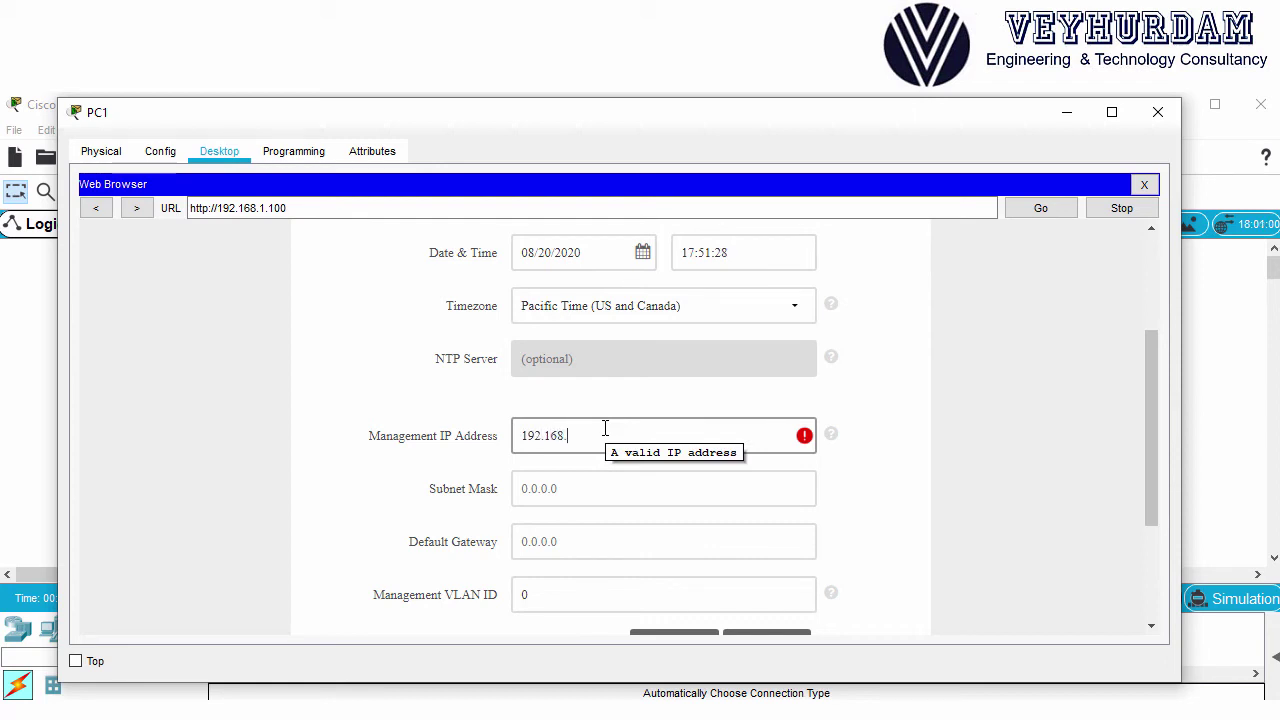
type("1.100")
key("Tab")
type("255.")
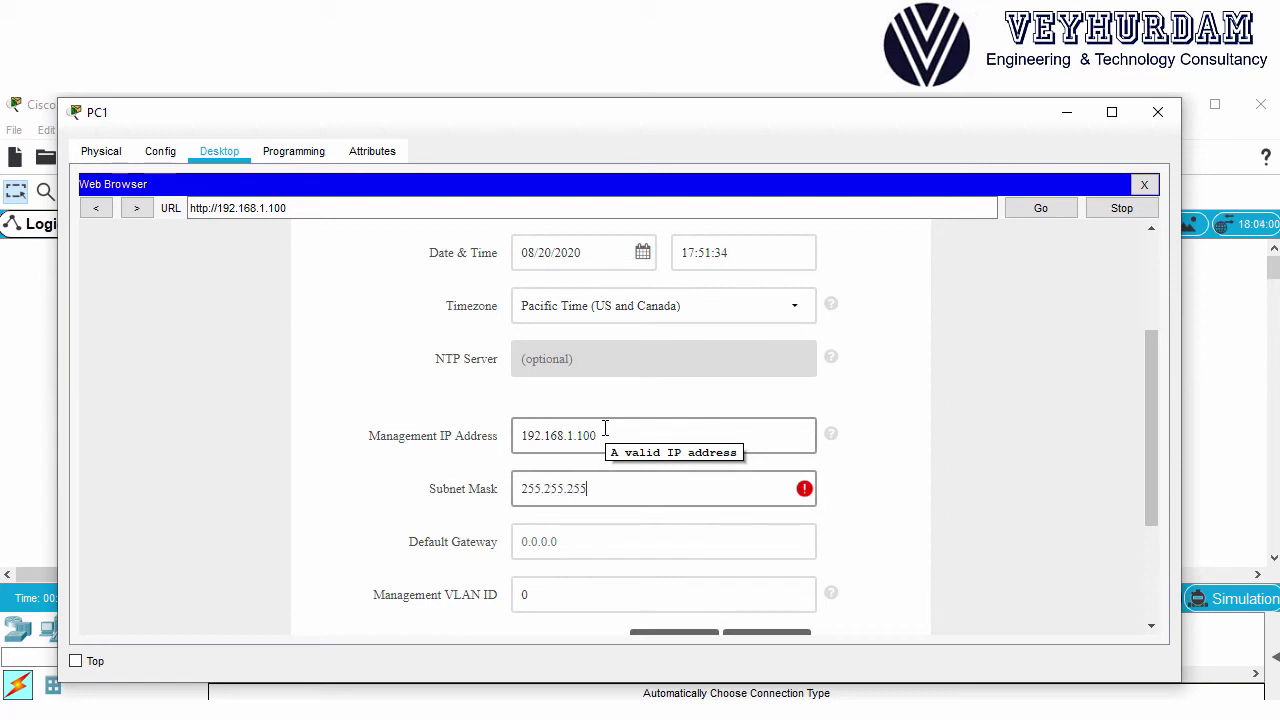
type("0")
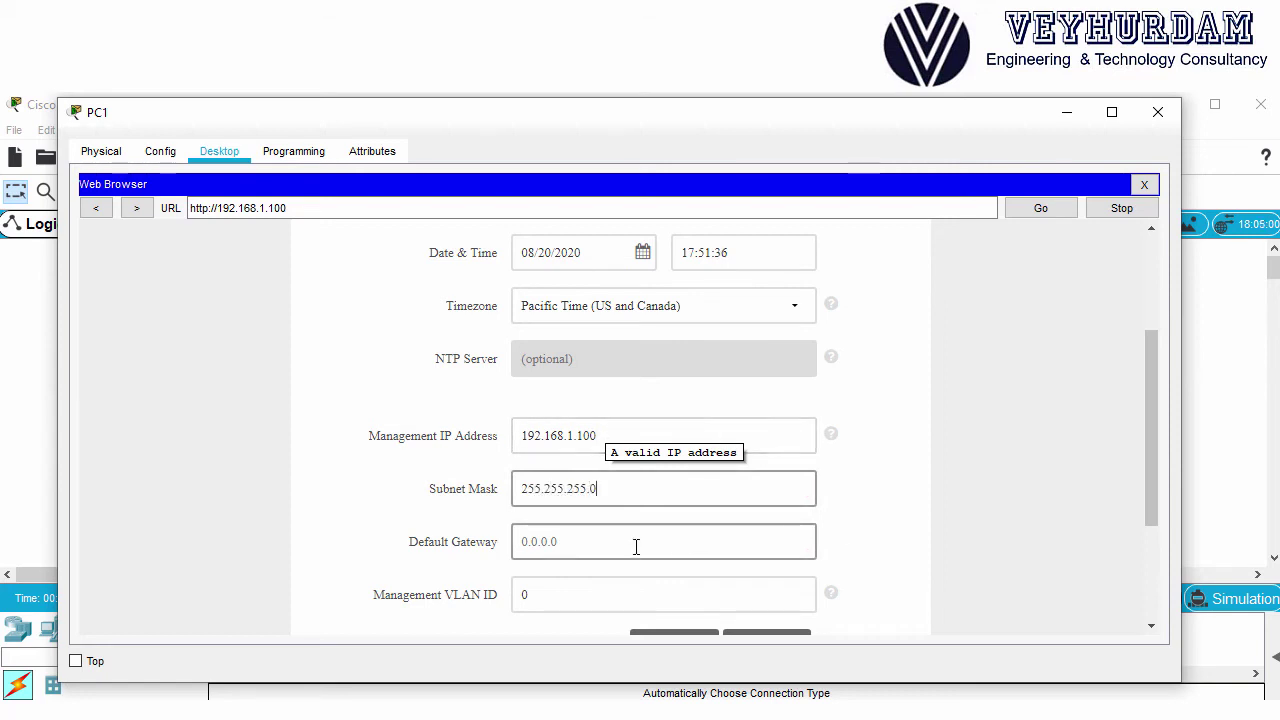
Set the default gateway to 192.168.1.1 and the management VLAN ID to 0.
left_click(633, 543)
type("192.")
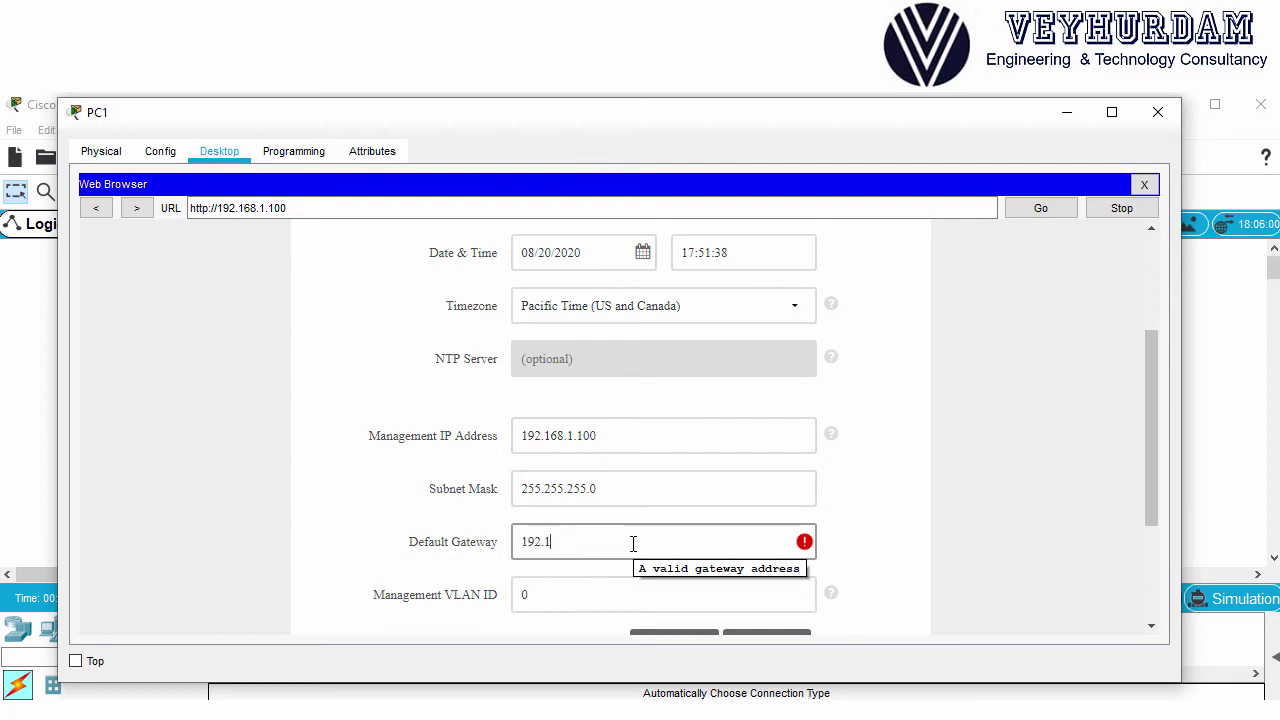
type("1.1")
left_click(549, 594)
left_click_drag(549, 594, 489, 594)
type("1")
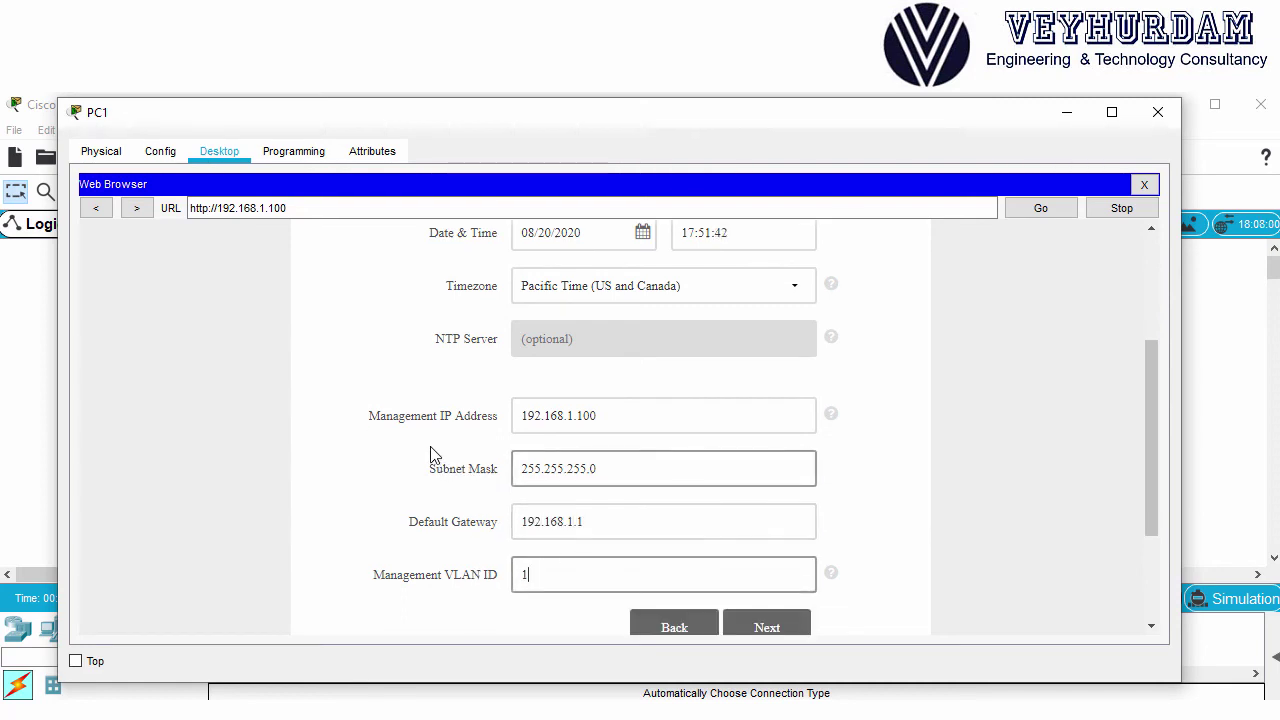
scroll(432, 455, "down", 1)
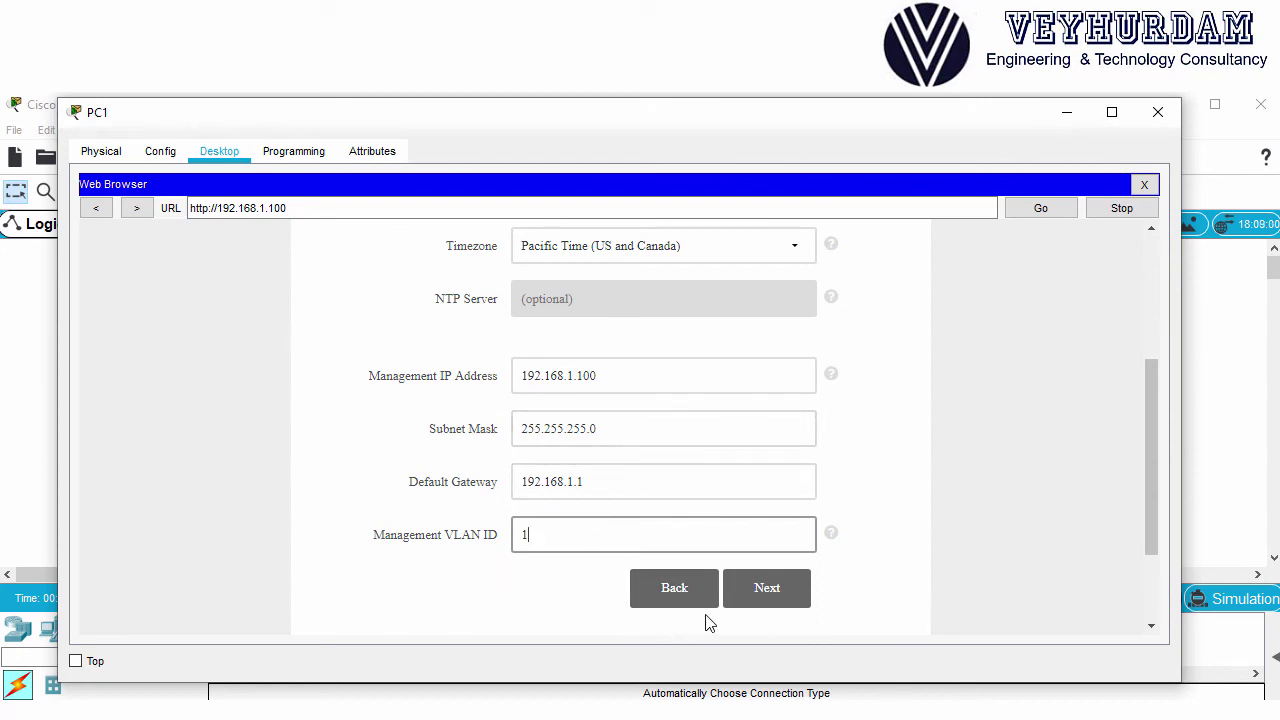
mouse_move(548, 574)
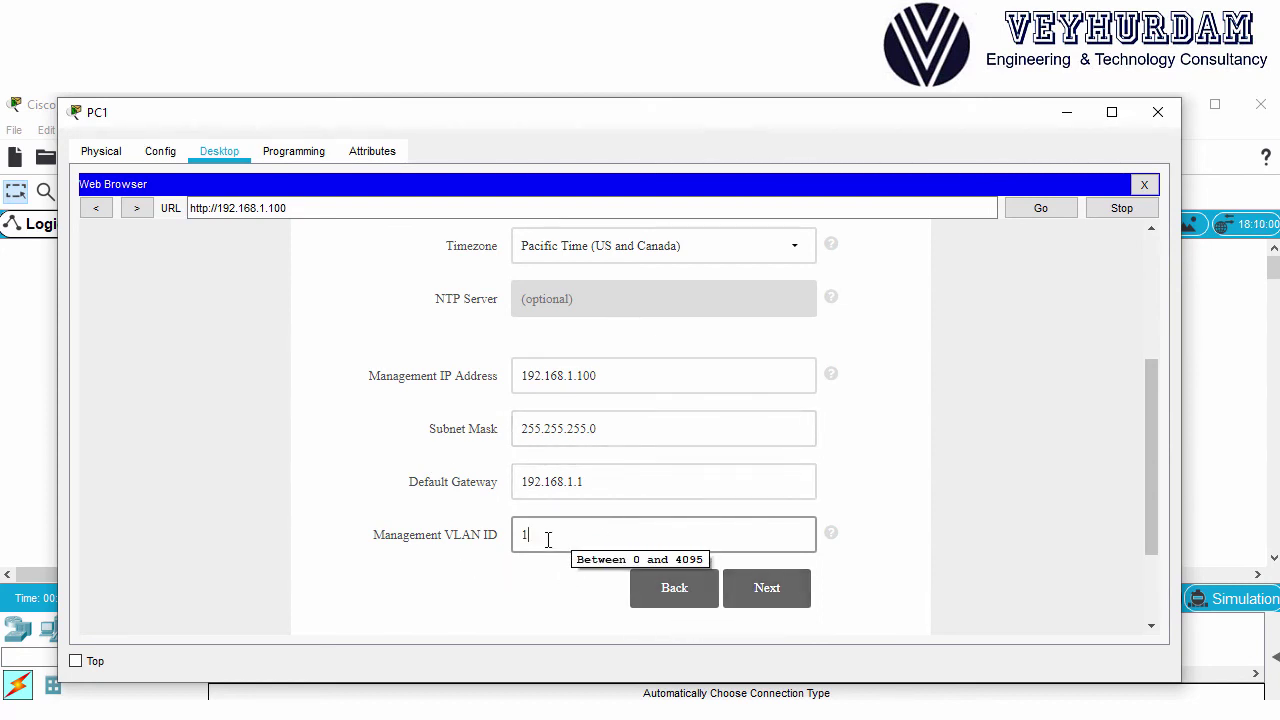
key("BackSpace")
type("0")
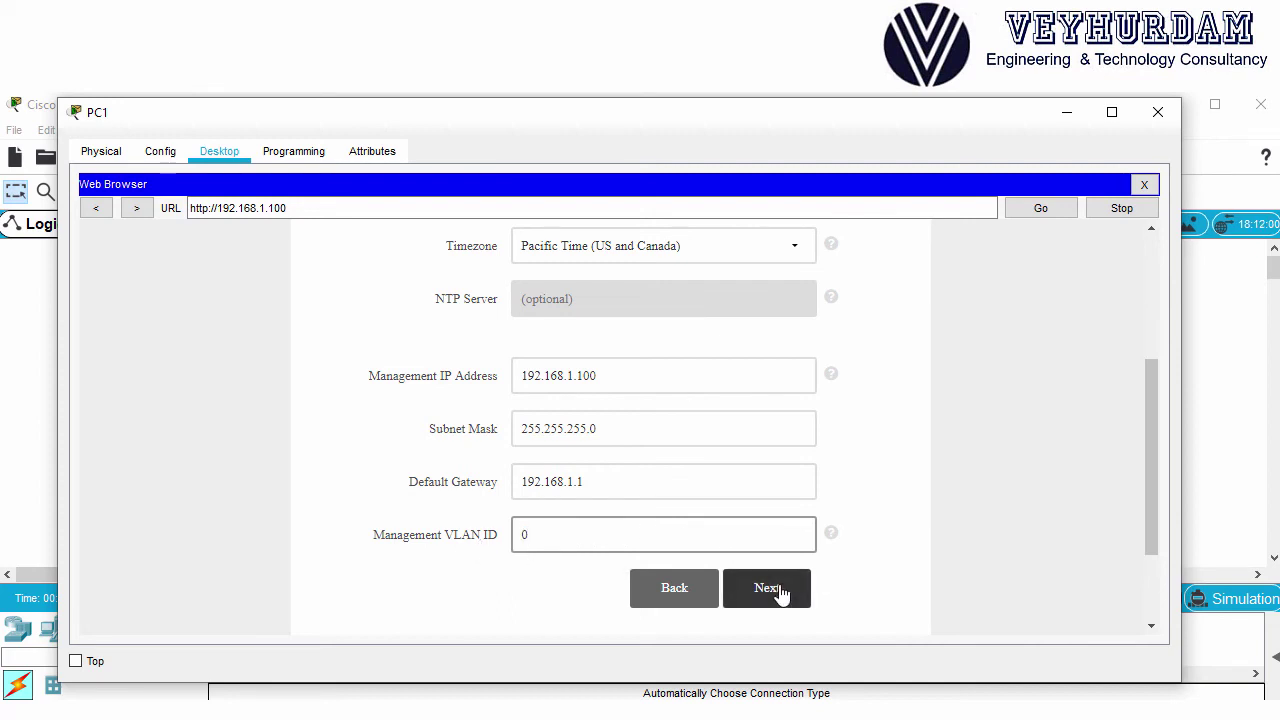
Go to the wireless networks step and name the employee network SSID-01.
left_click(777, 591)
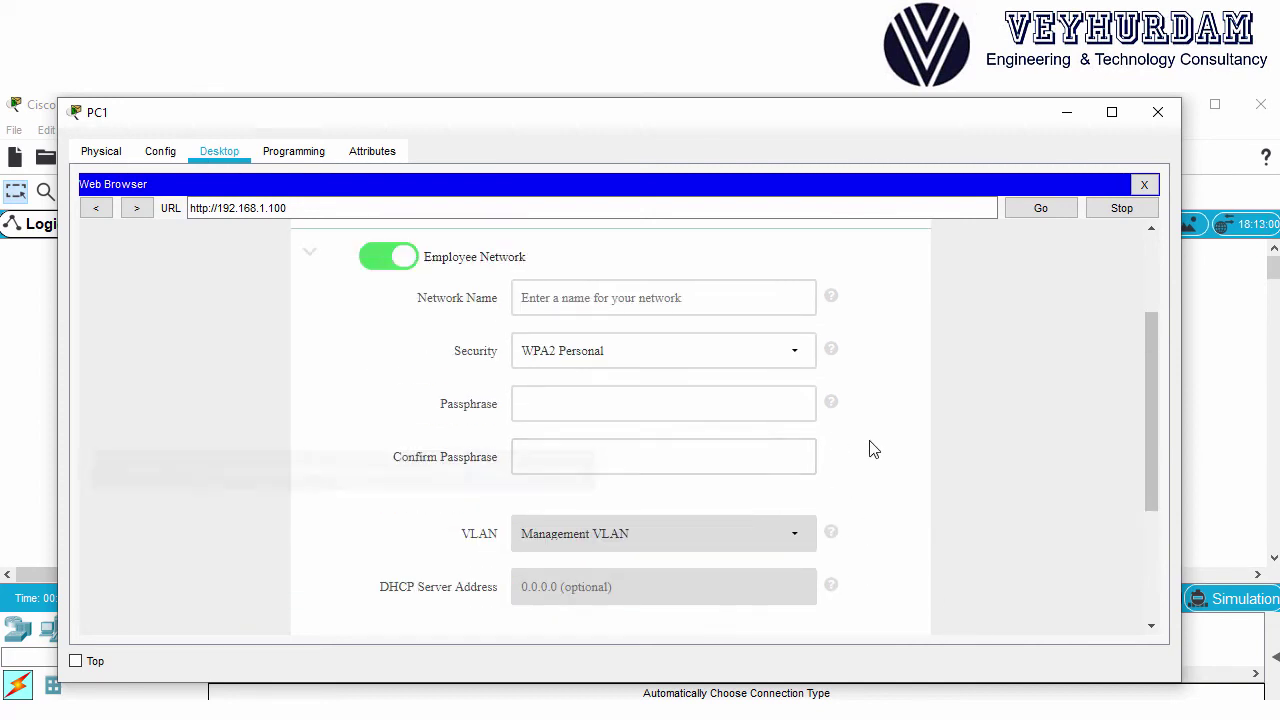
scroll(860, 445, "up", 2)
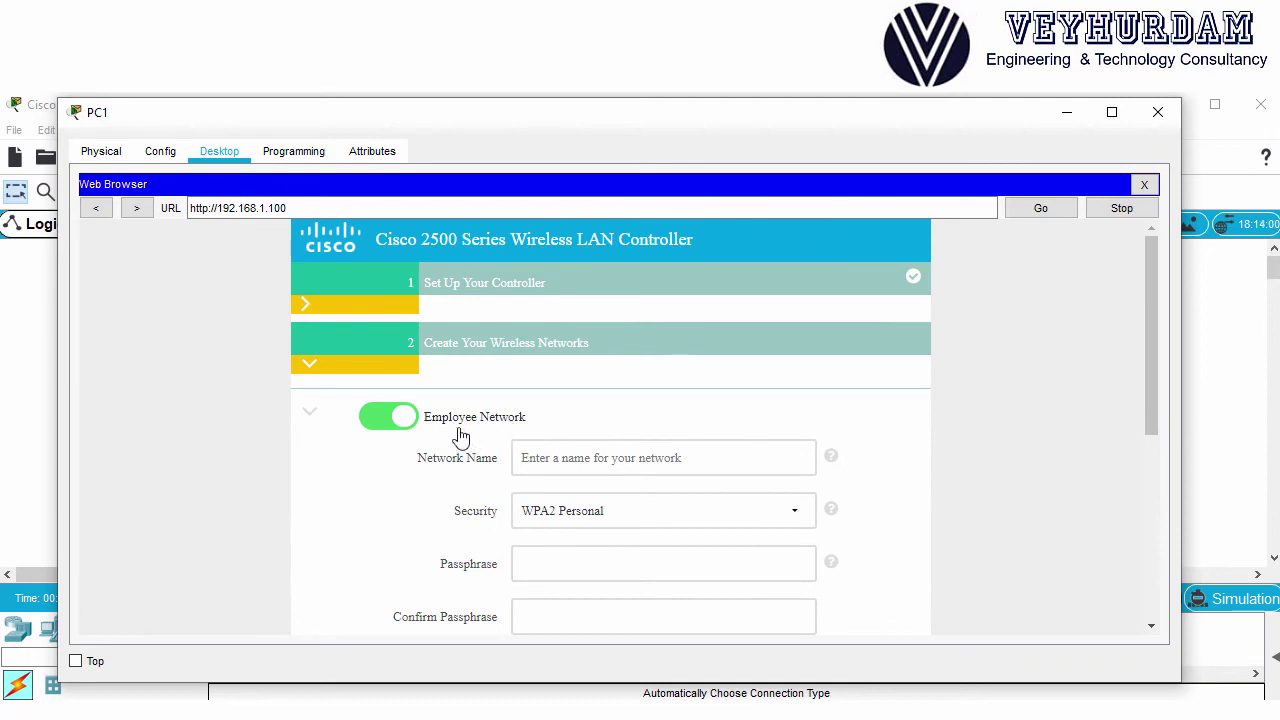
left_click(570, 462)
mouse_move(582, 460)
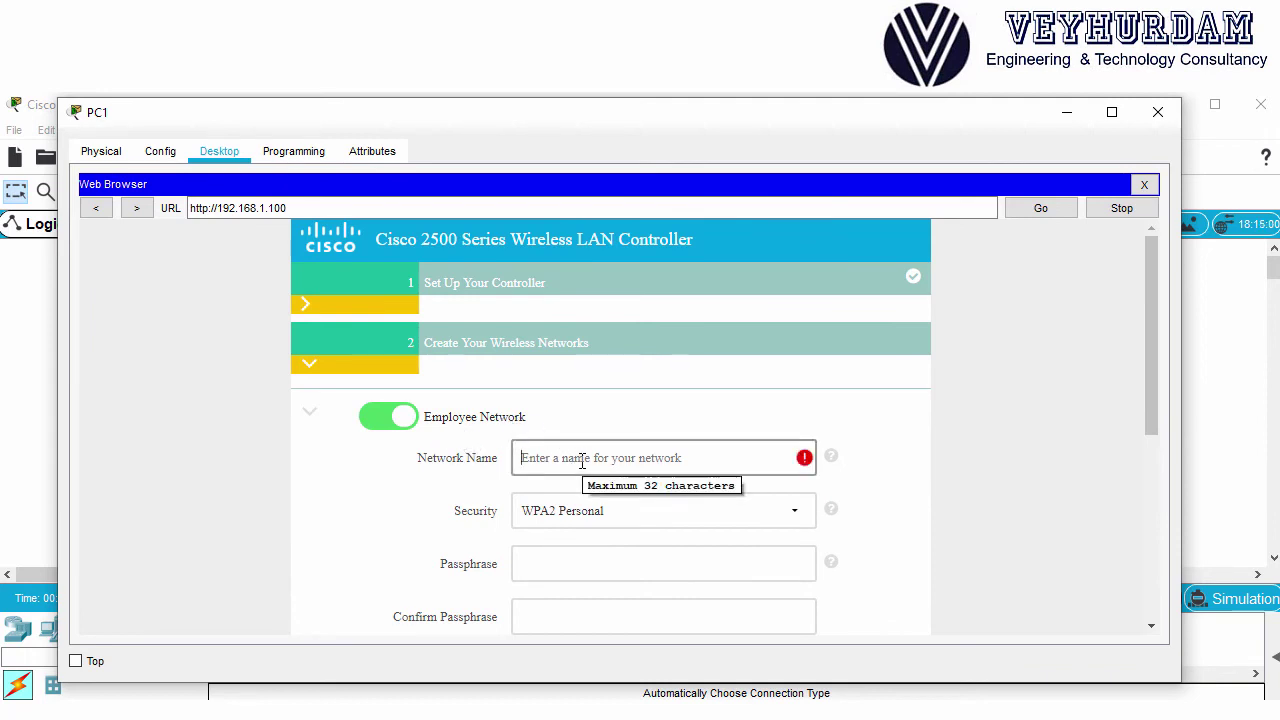
type("SID-0")
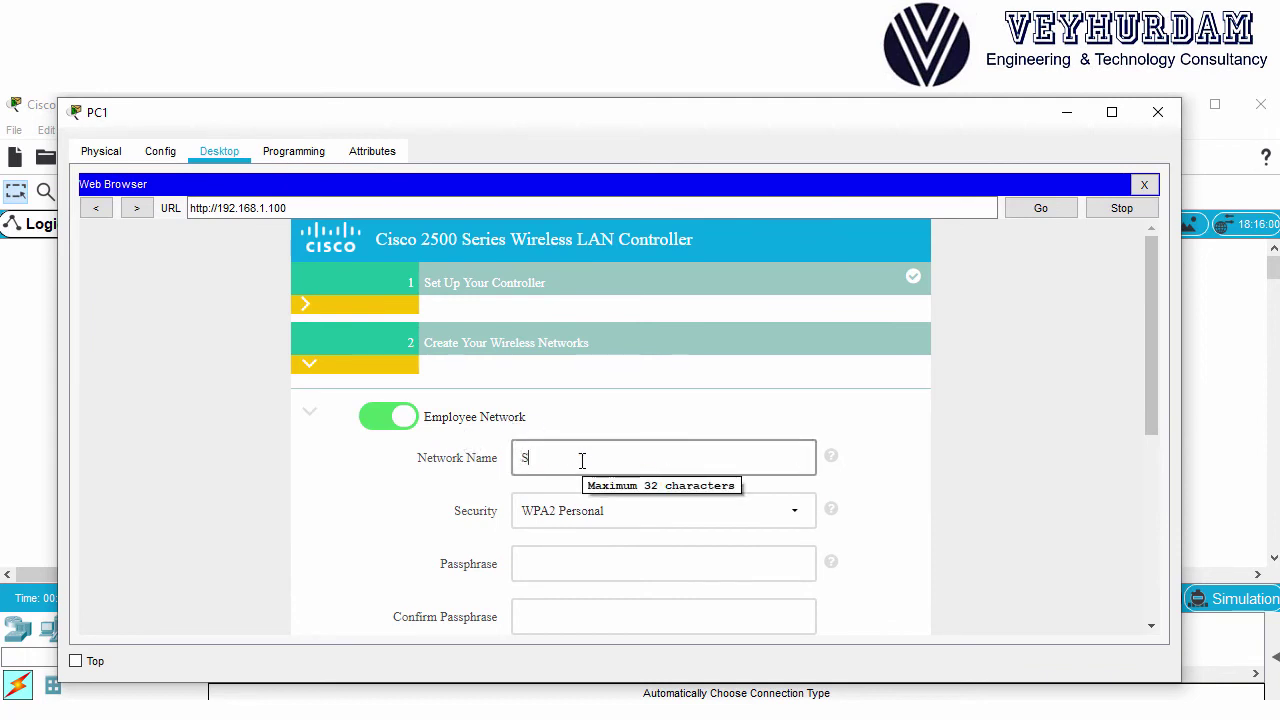
type("1")
Enter and confirm the WPA2 Personal passphrase, leave Guest Network off, and continue to advanced settings.
scroll(670, 510, "down", 2)
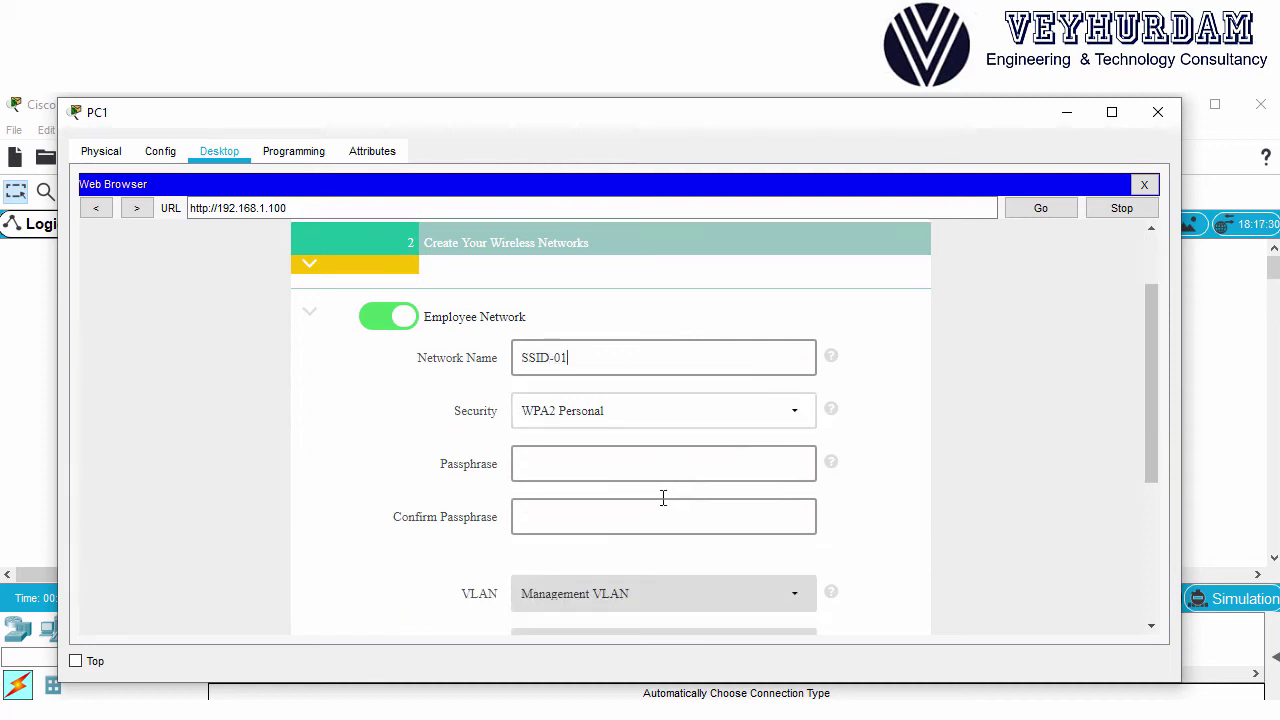
left_click(604, 463)
type("cis")
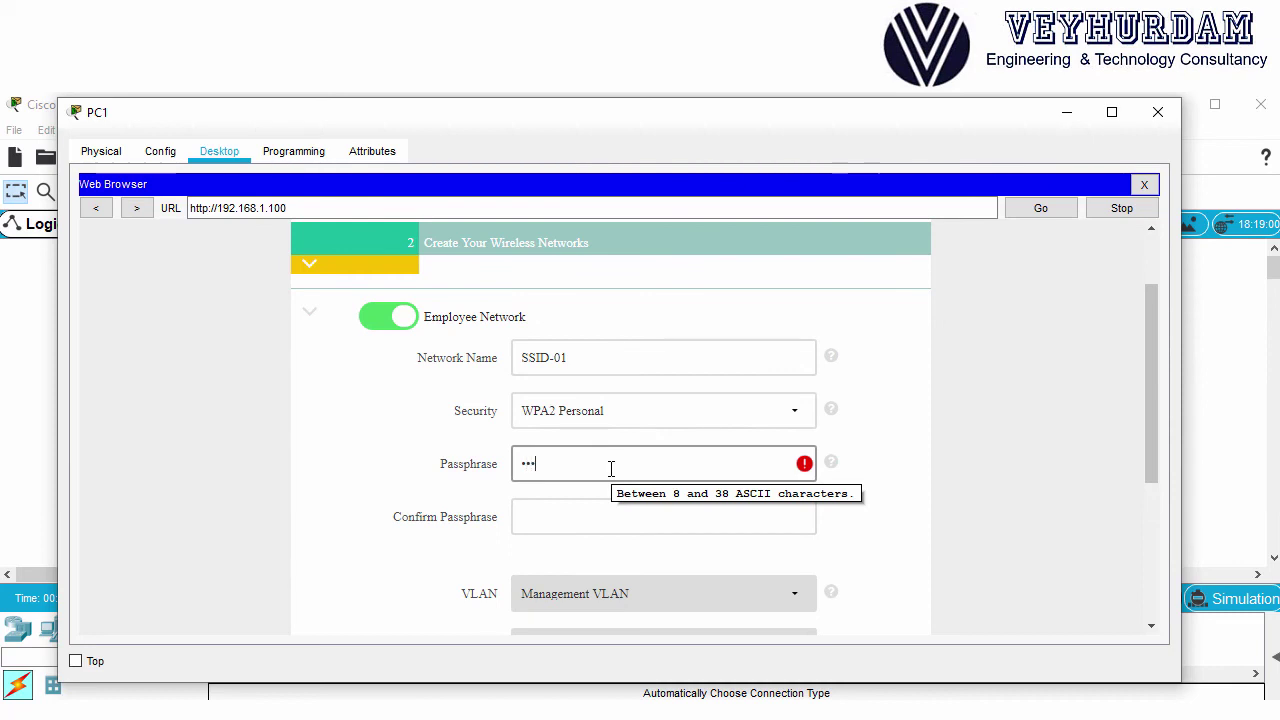
type("123")
left_click(632, 518)
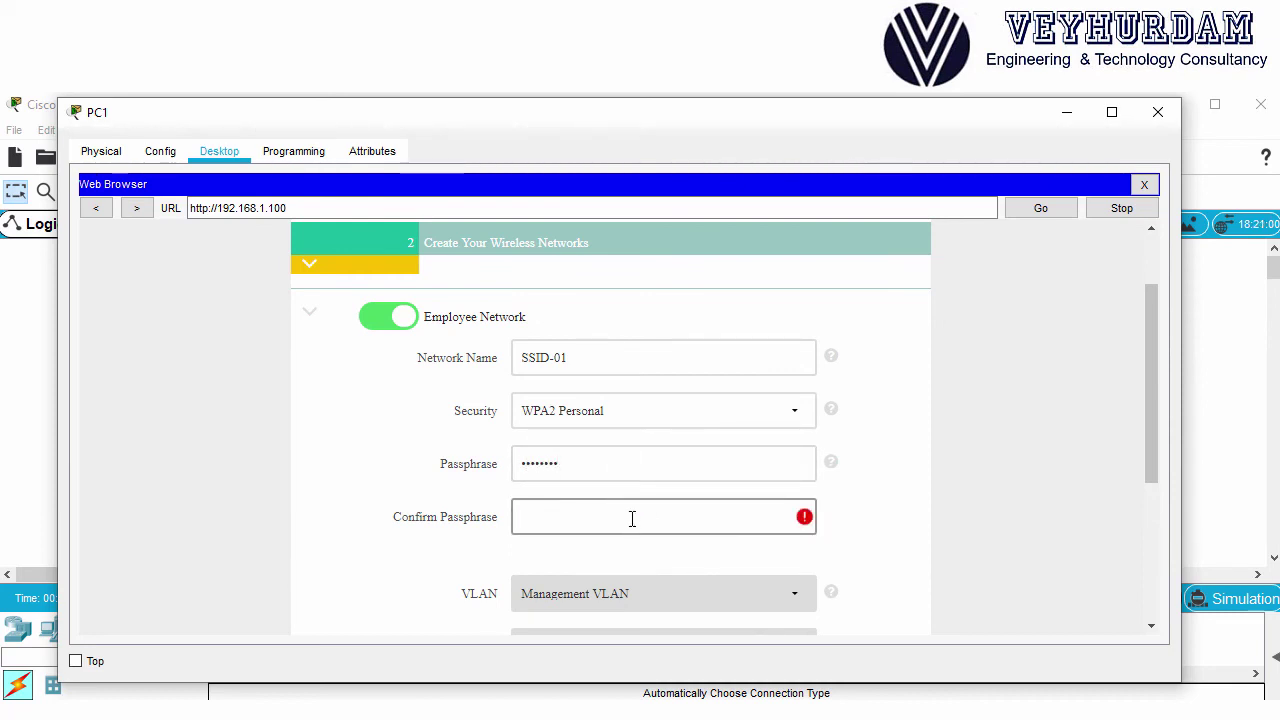
key("BackSpace")
key("BackSpace")
type("678")
scroll(730, 516, "down", 3)
scroll(780, 515, "down", 1)
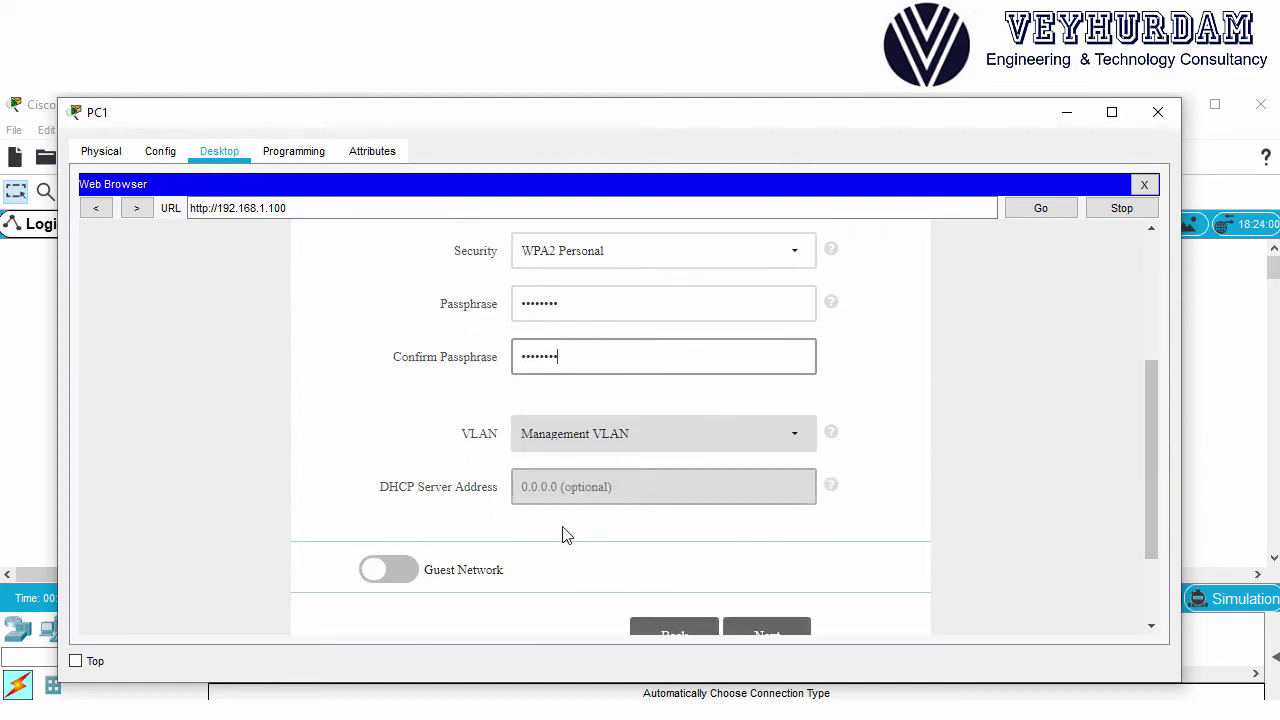
scroll(650, 550, "down", 3)
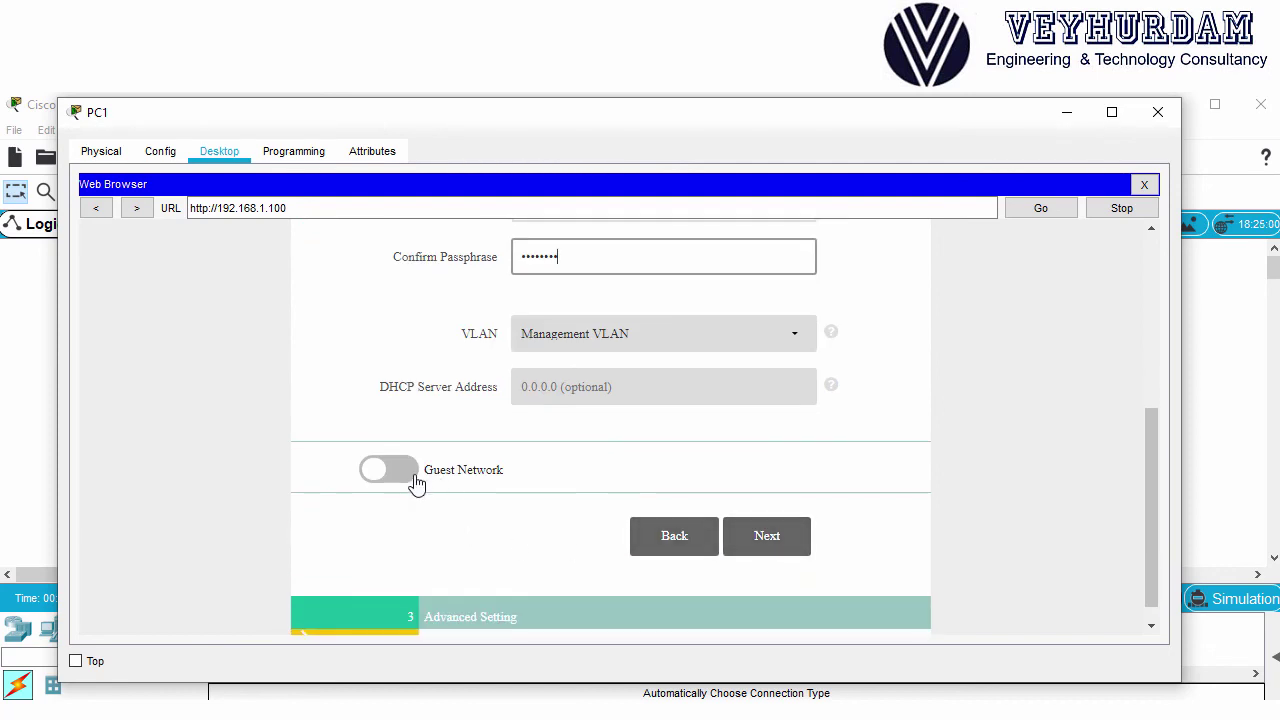
left_click(783, 532)
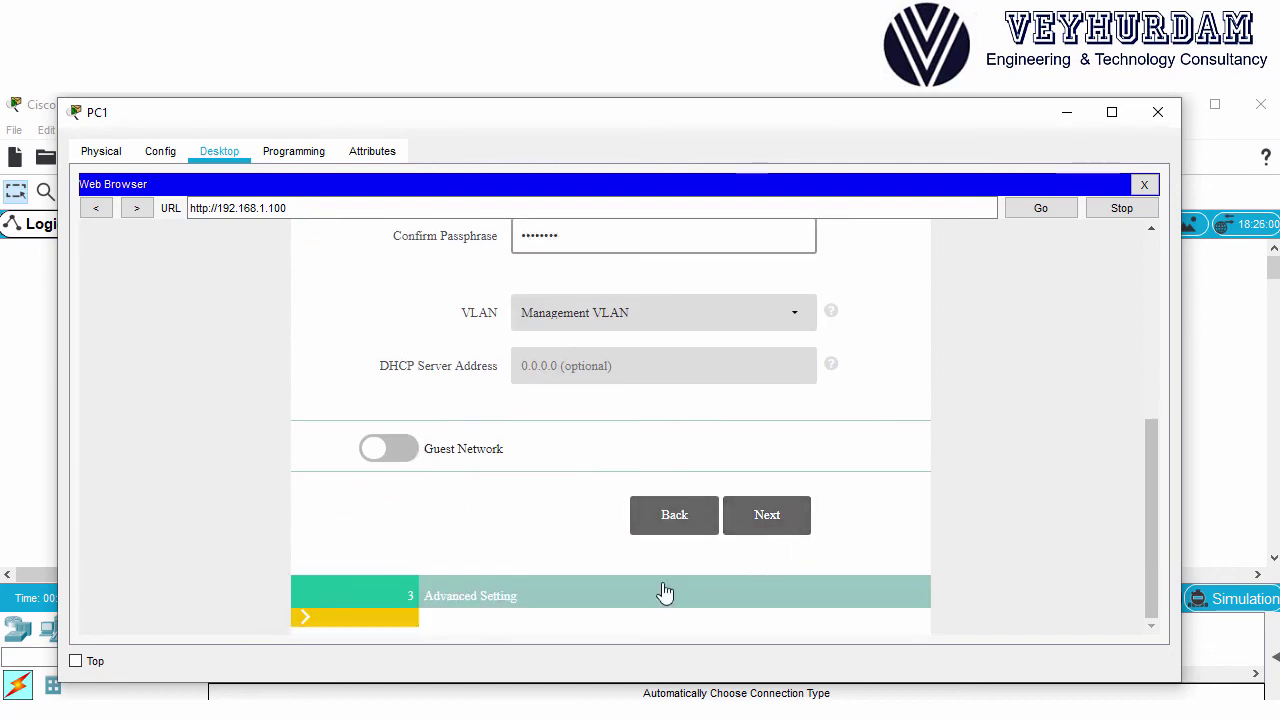
Pass advanced settings, apply the summary configuration, and confirm the save-and-reboot prompt.
scroll(494, 595, "down", 2)
scroll(500, 540, "down", 1)
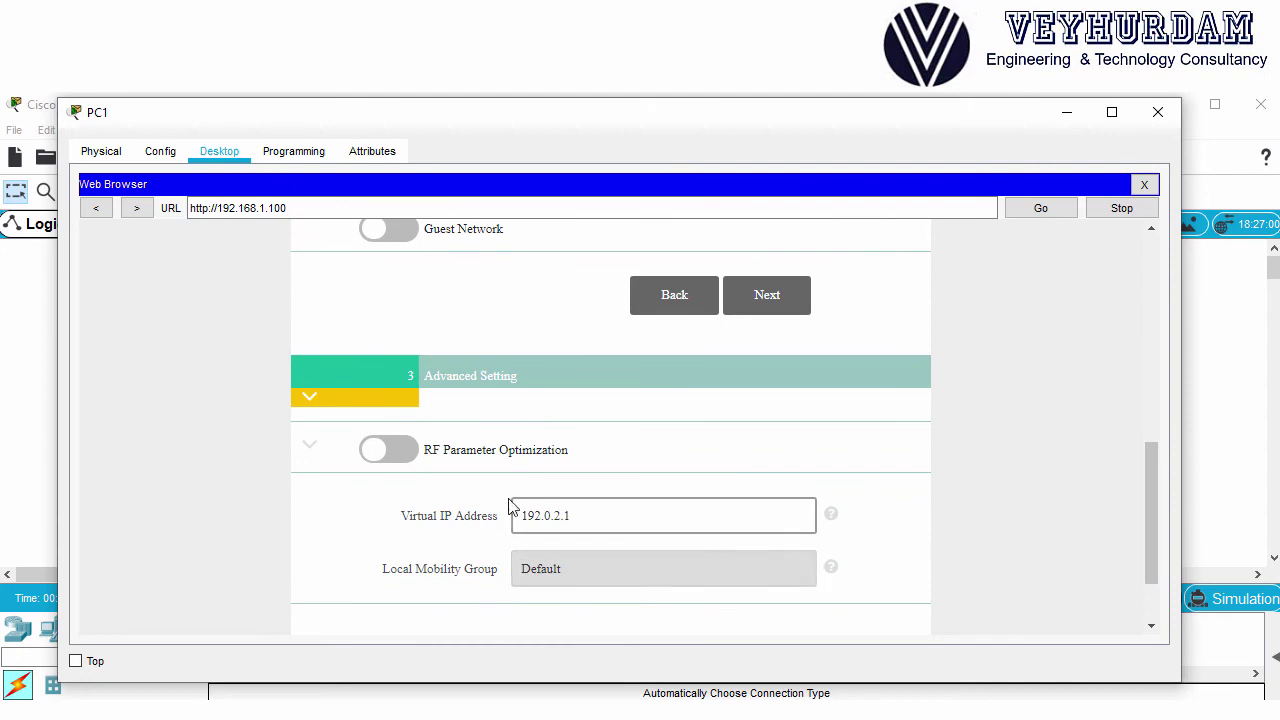
scroll(508, 495, "down", 1)
scroll(490, 470, "down", 1)
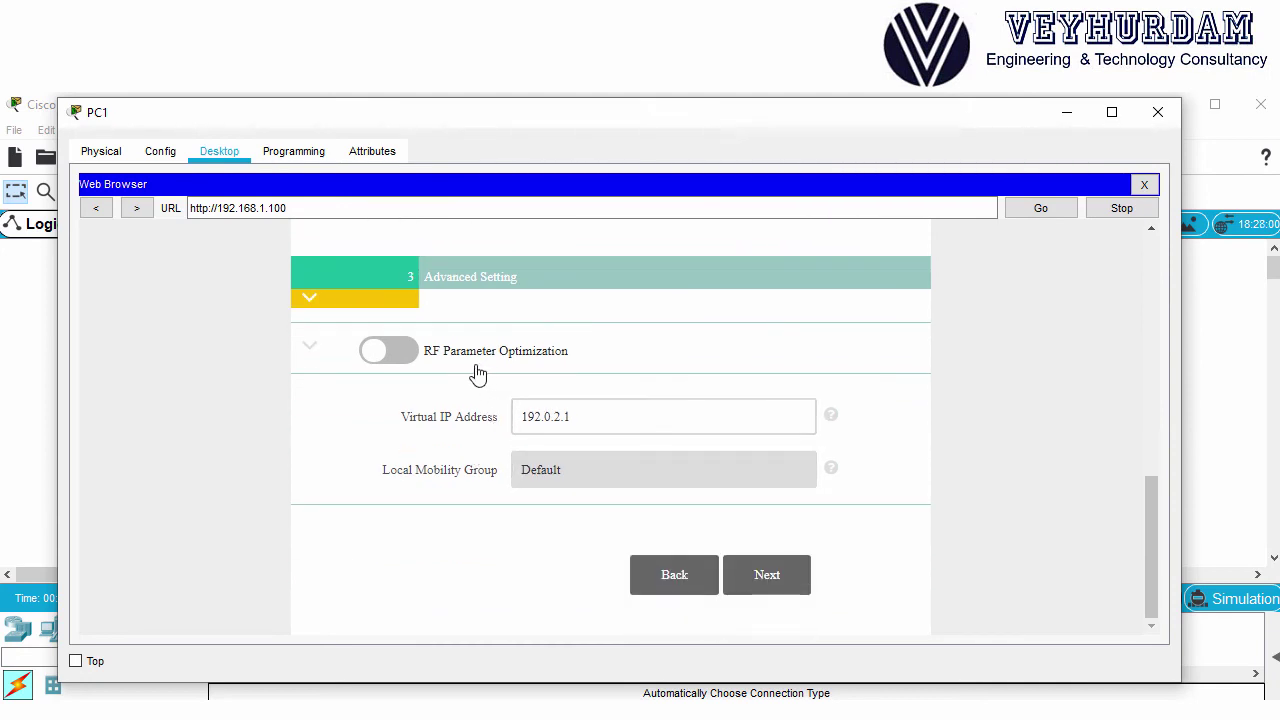
left_click(768, 582)
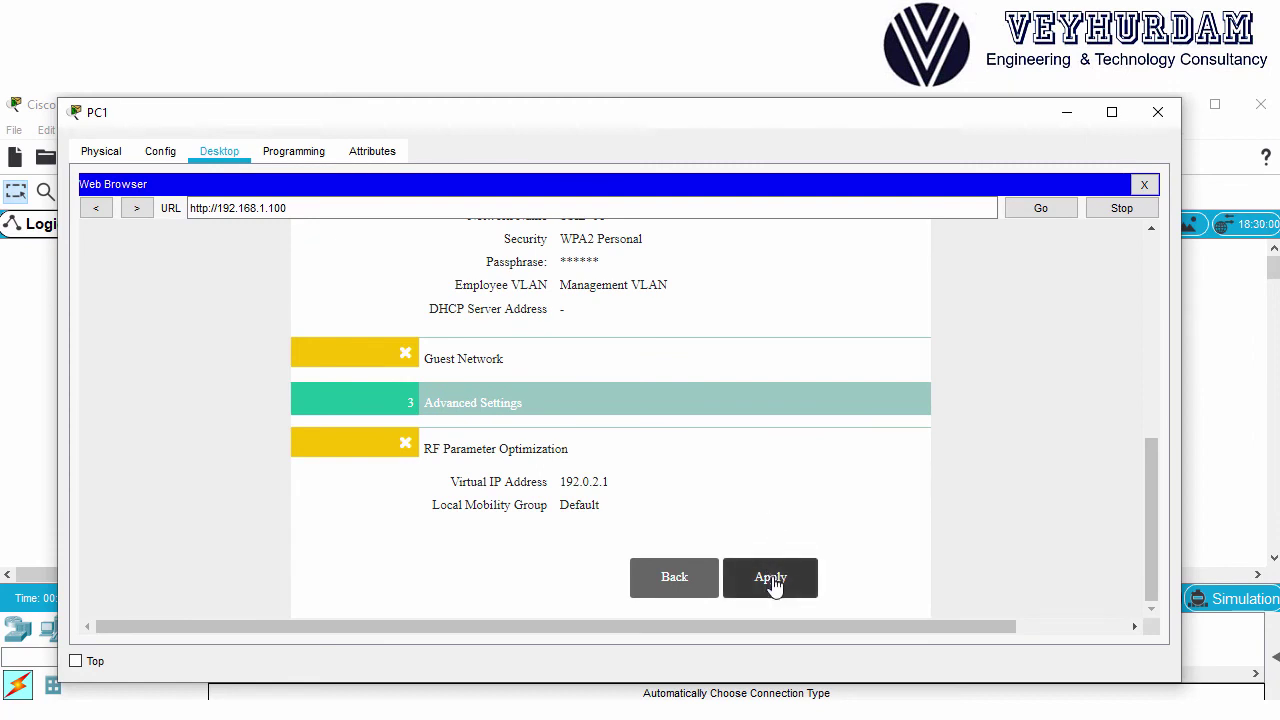
left_click(773, 582)
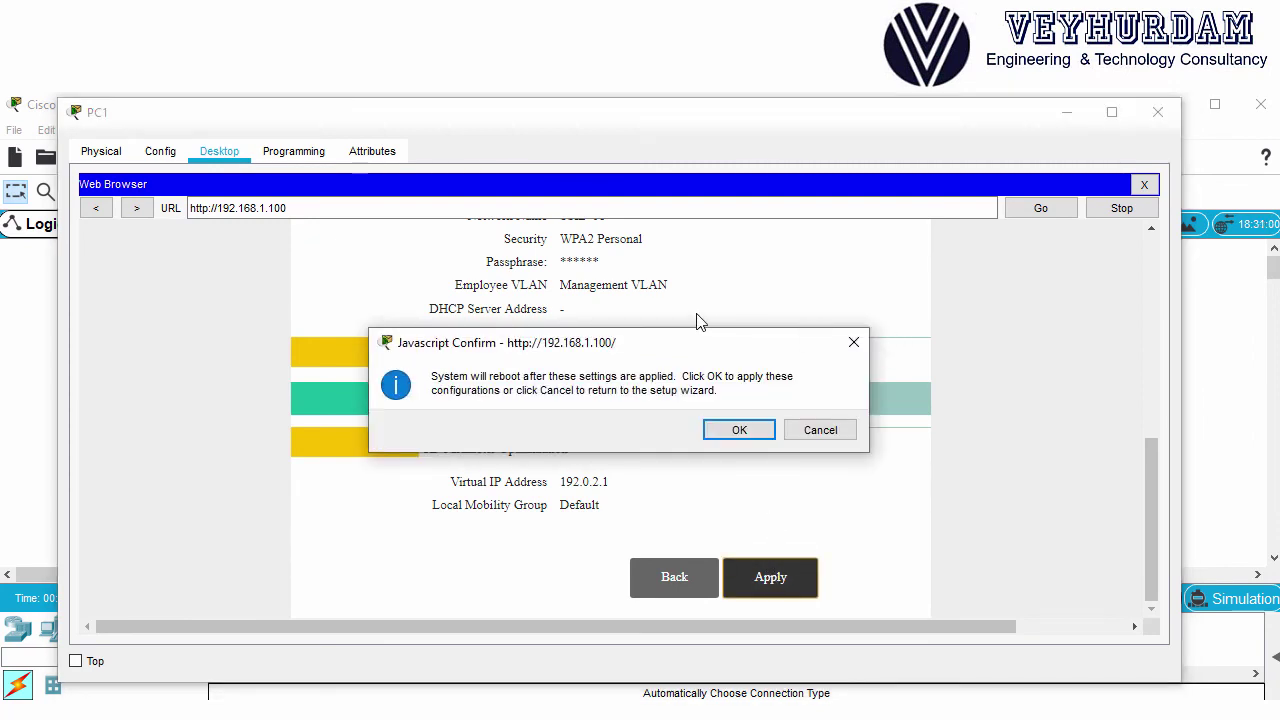
left_click(739, 431)
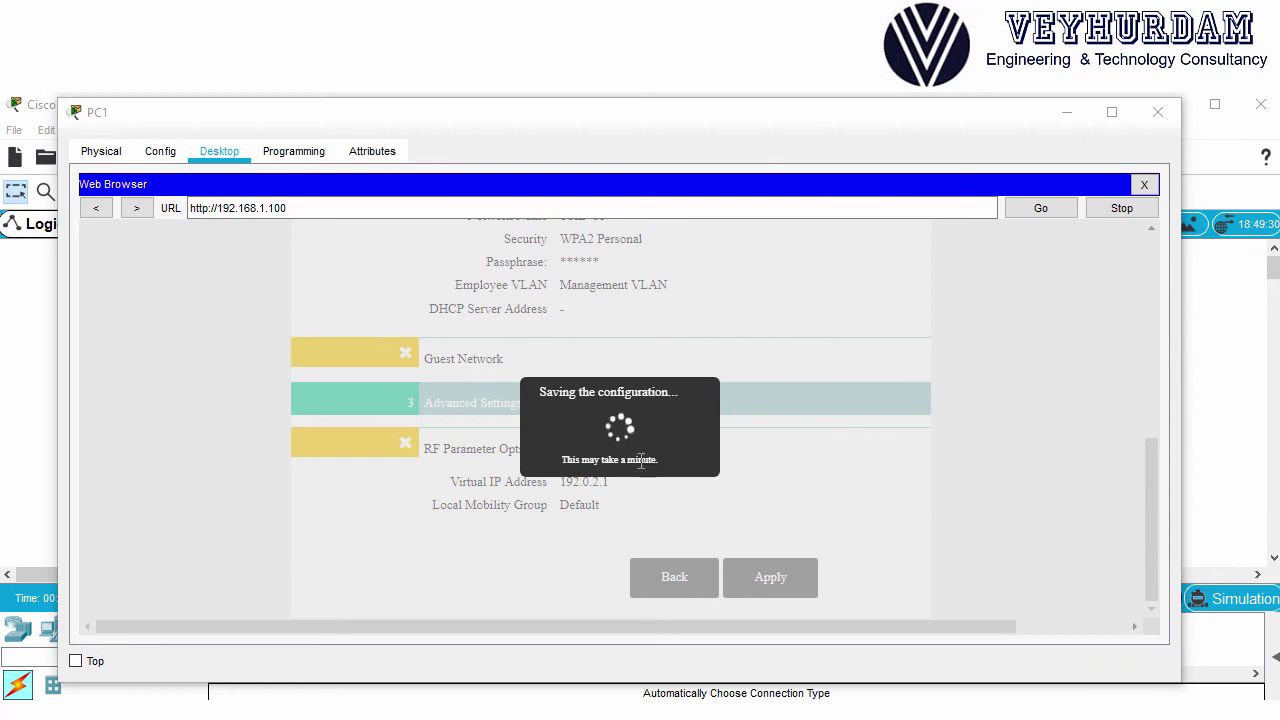
left_click(1122, 208)
left_click(205, 208)
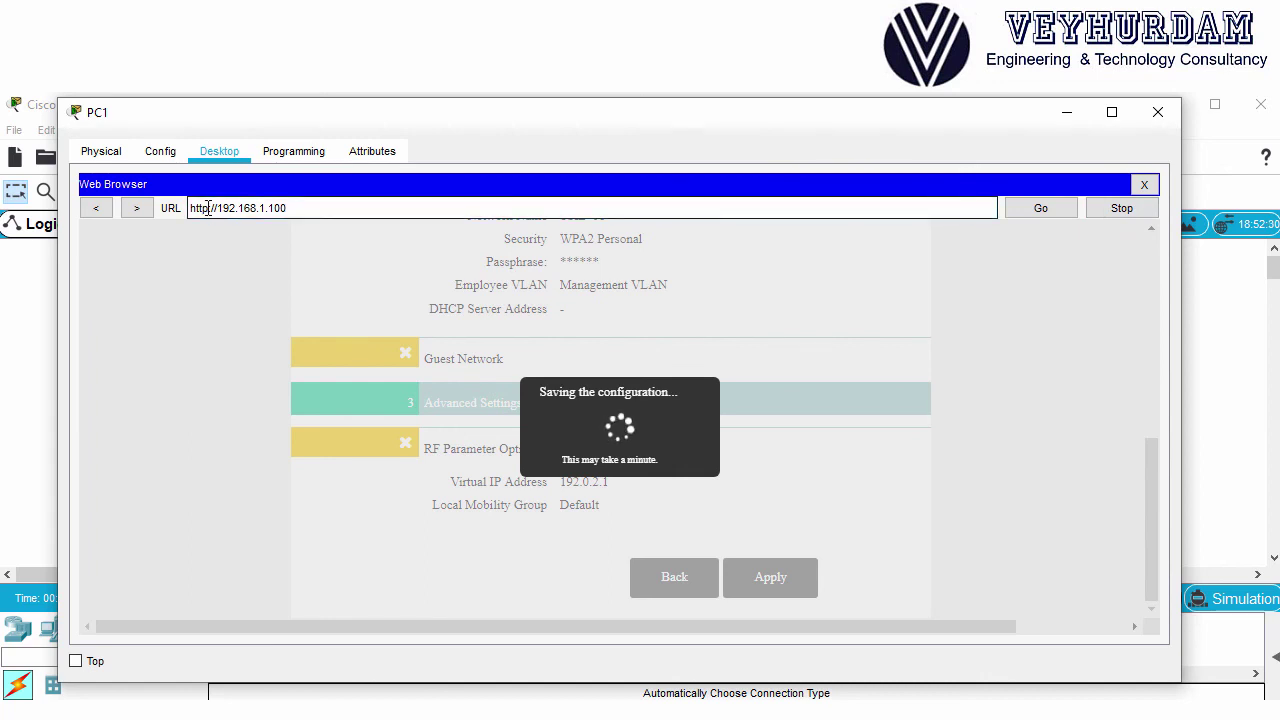
type("s")
key("Return")
left_click(197, 210)
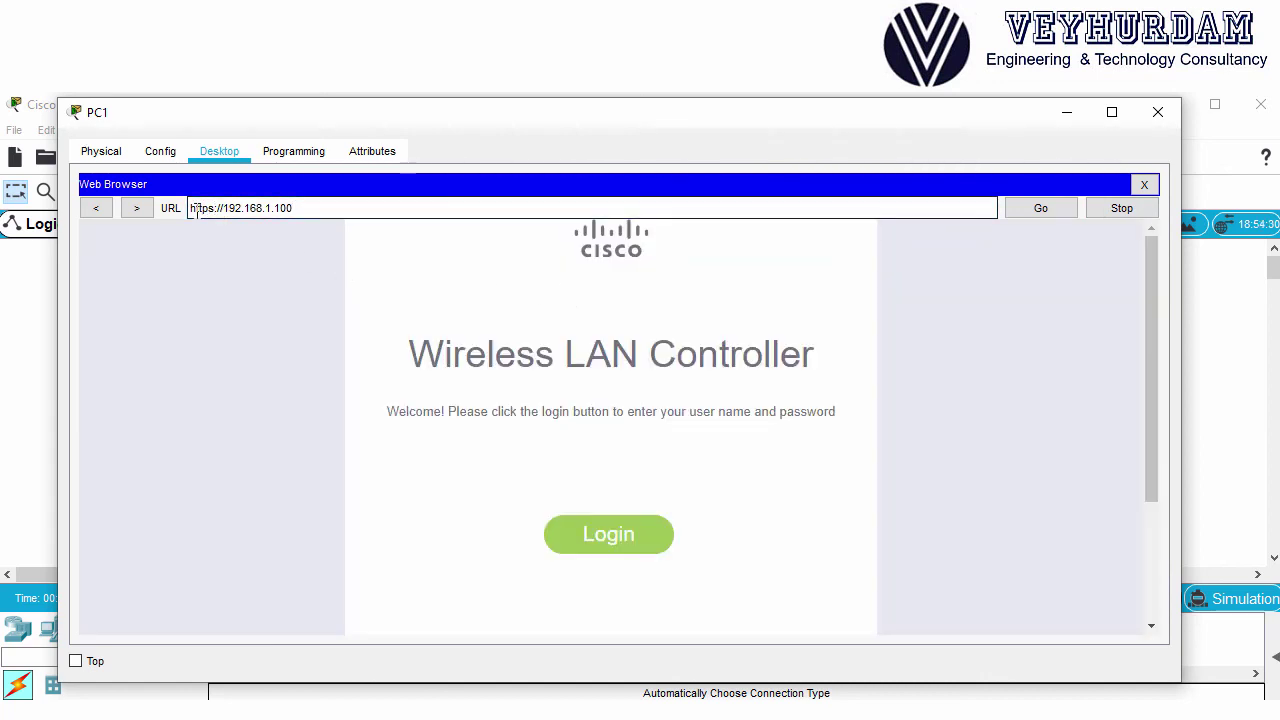
Log in to the controller with the admin username and password.
scroll(763, 409, "down", 1)
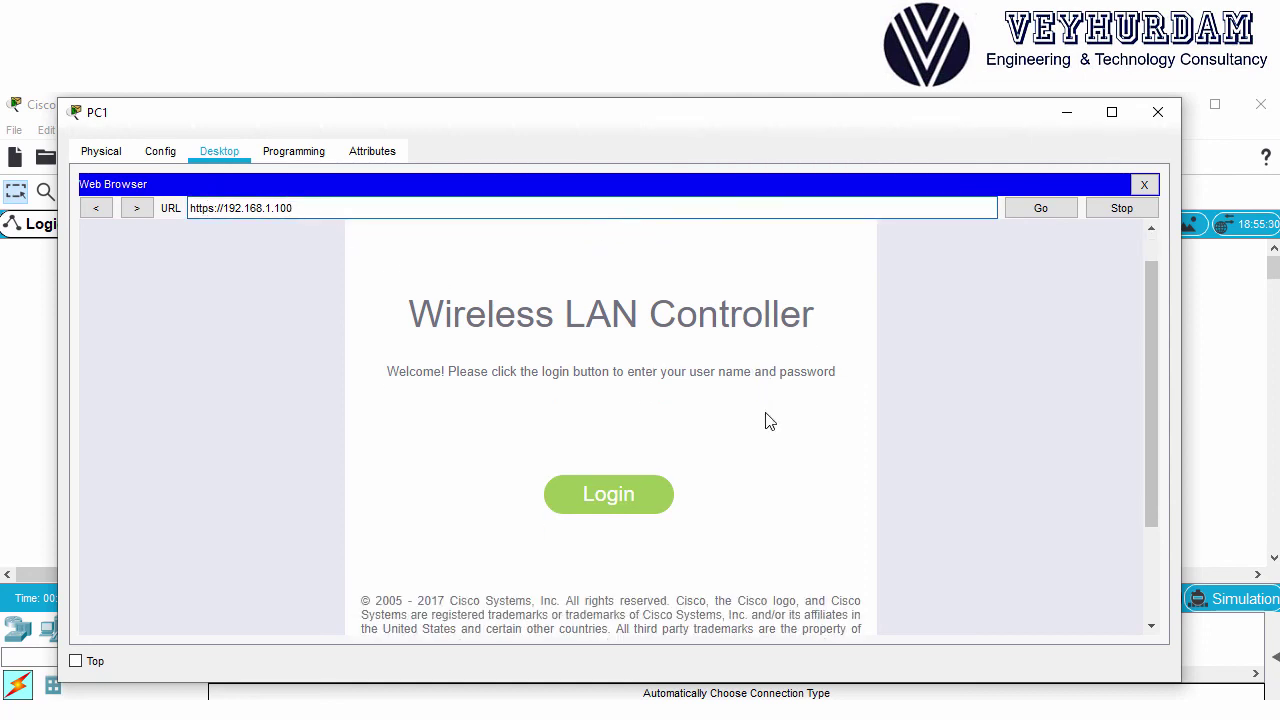
scroll(766, 423, "down", 1)
scroll(770, 425, "down", 1)
left_click(624, 398)
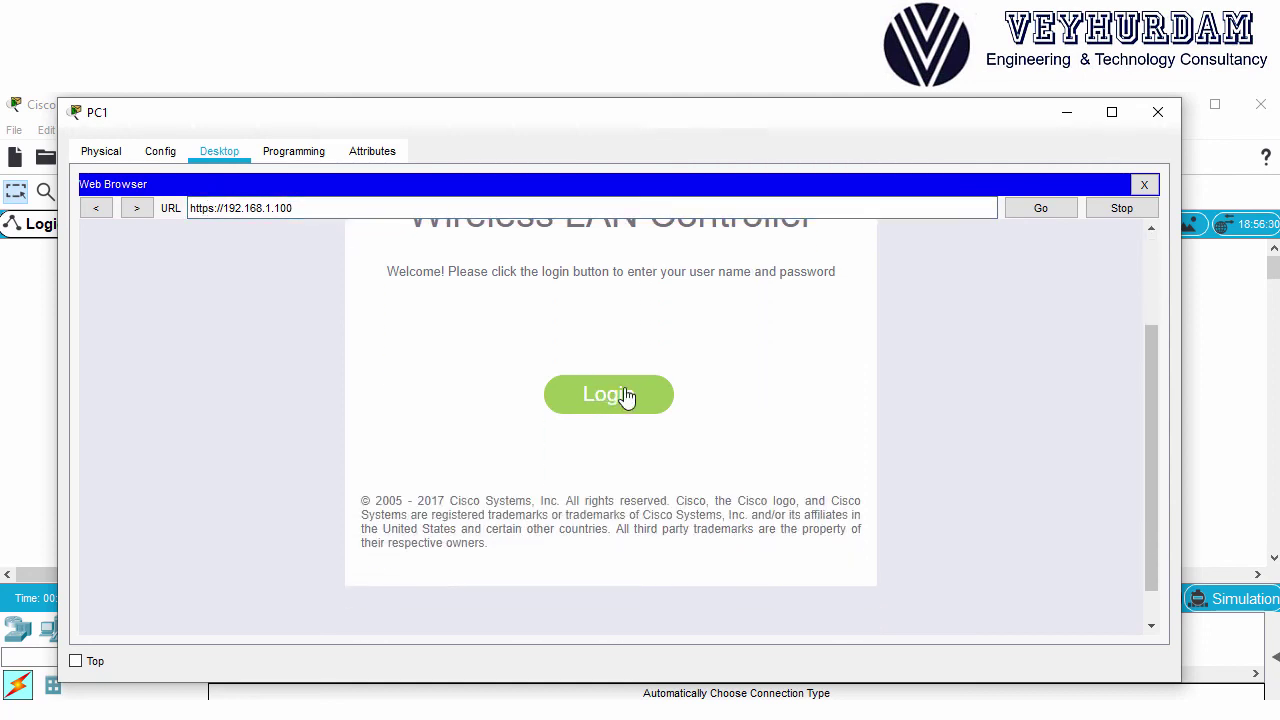
type("admin")
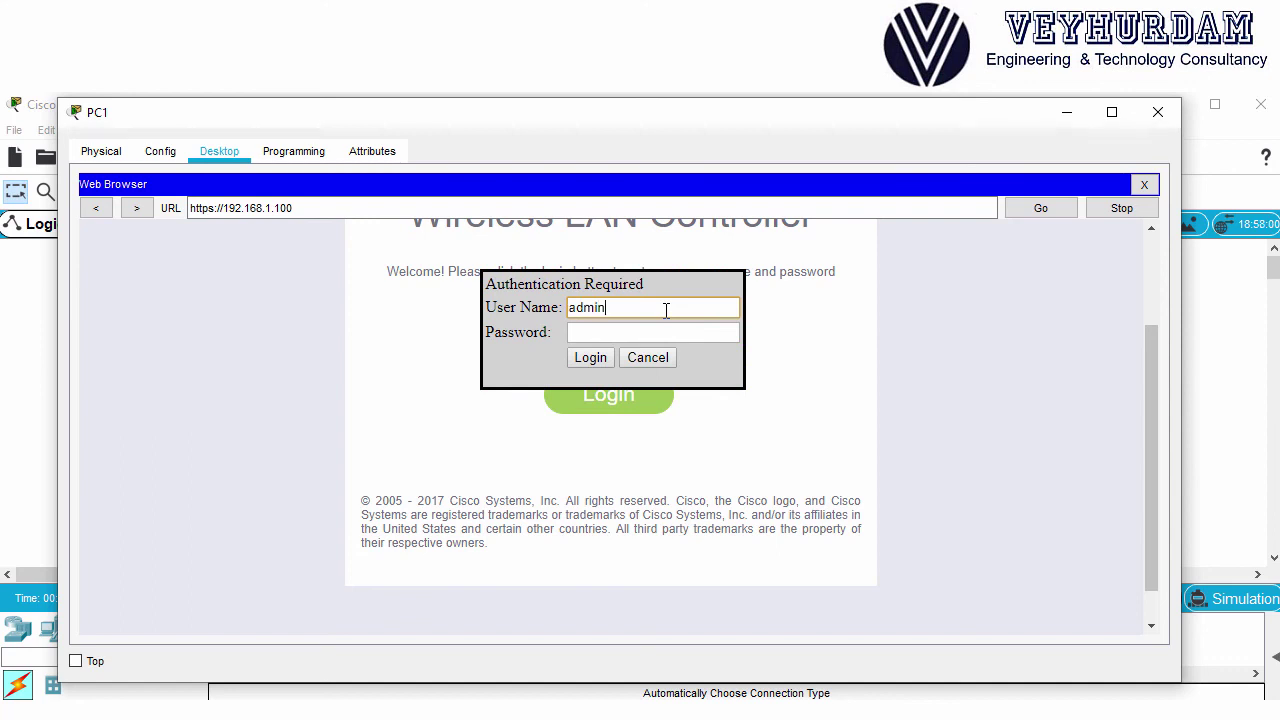
key("Tab")
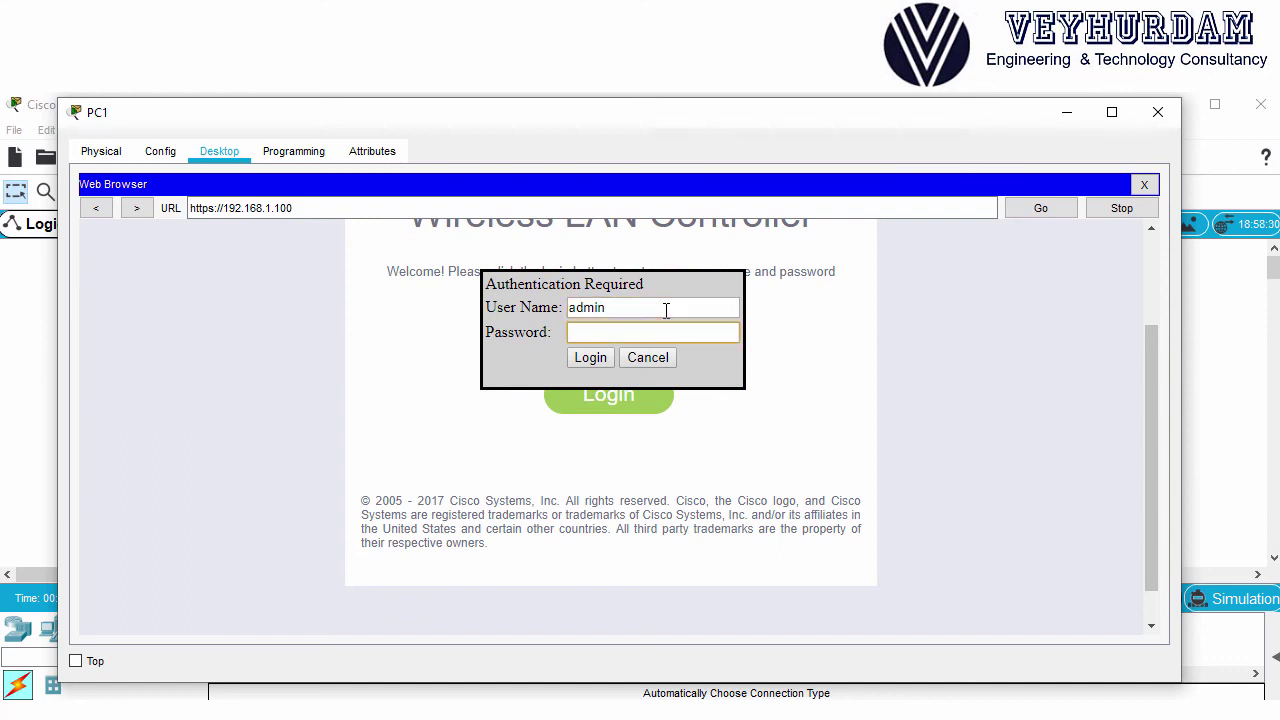
type("in1")
left_click(590, 357)
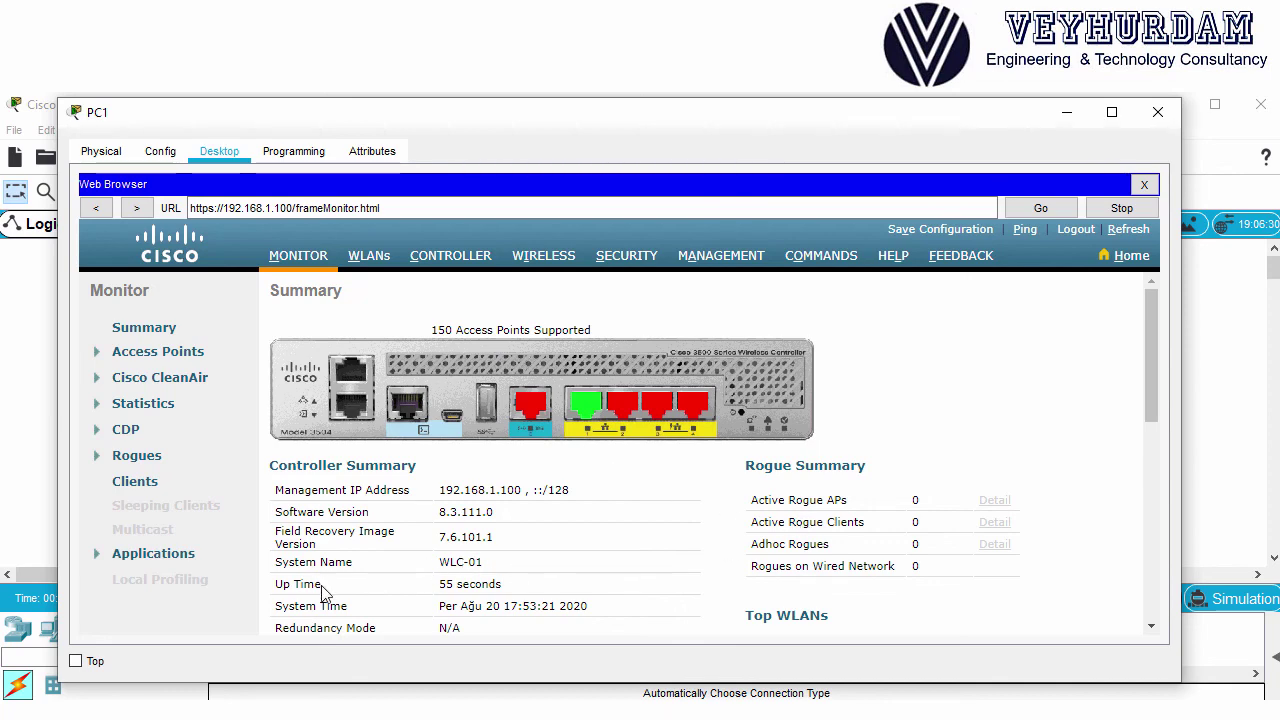
Scroll through the WLC-01 Monitor Summary, which shows zero access points and zero clients.
scroll(591, 563, "down", 1)
scroll(591, 563, "down", 1)
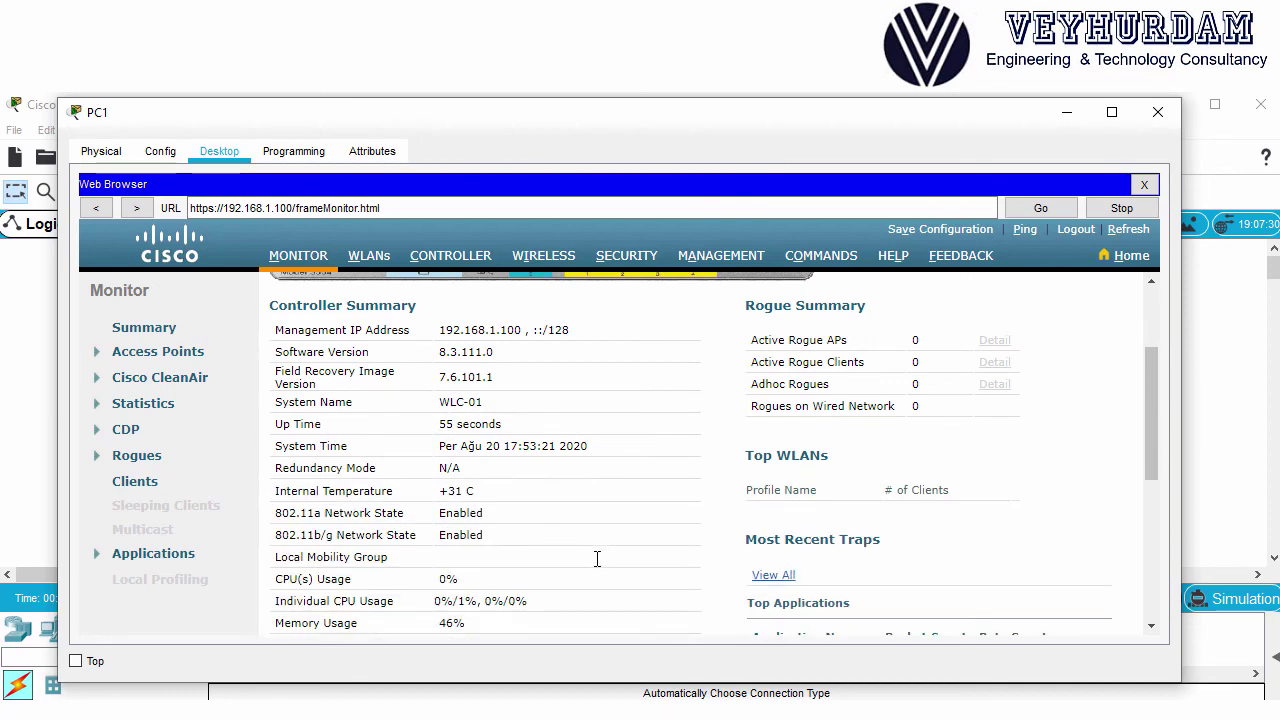
scroll(591, 563, "down", 3)
scroll(597, 563, "down", 1)
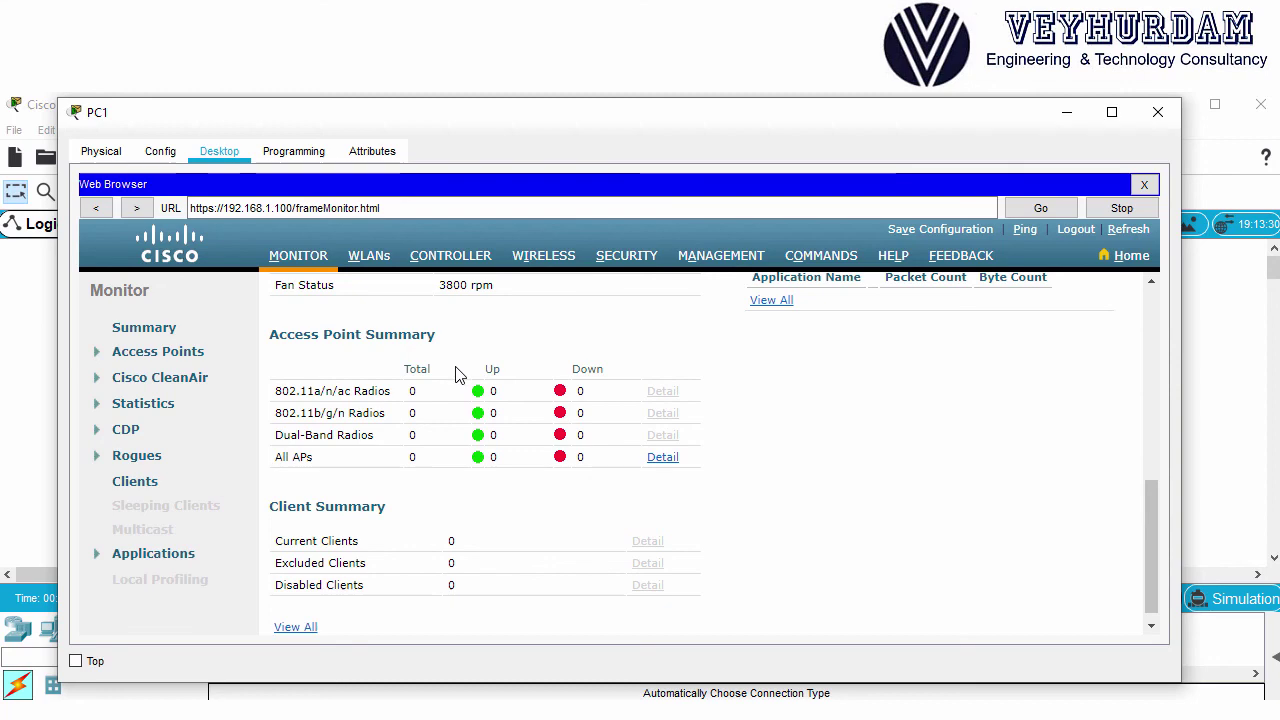
left_click(1064, 112)
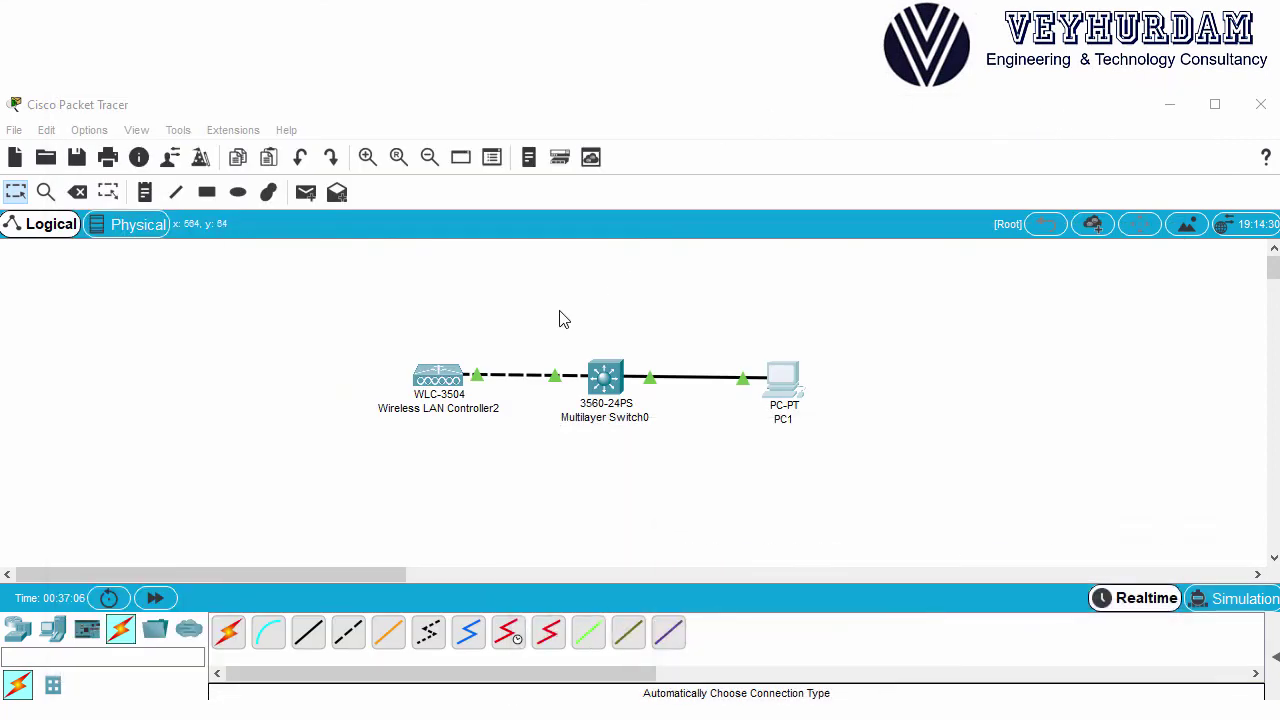
left_click(790, 450)
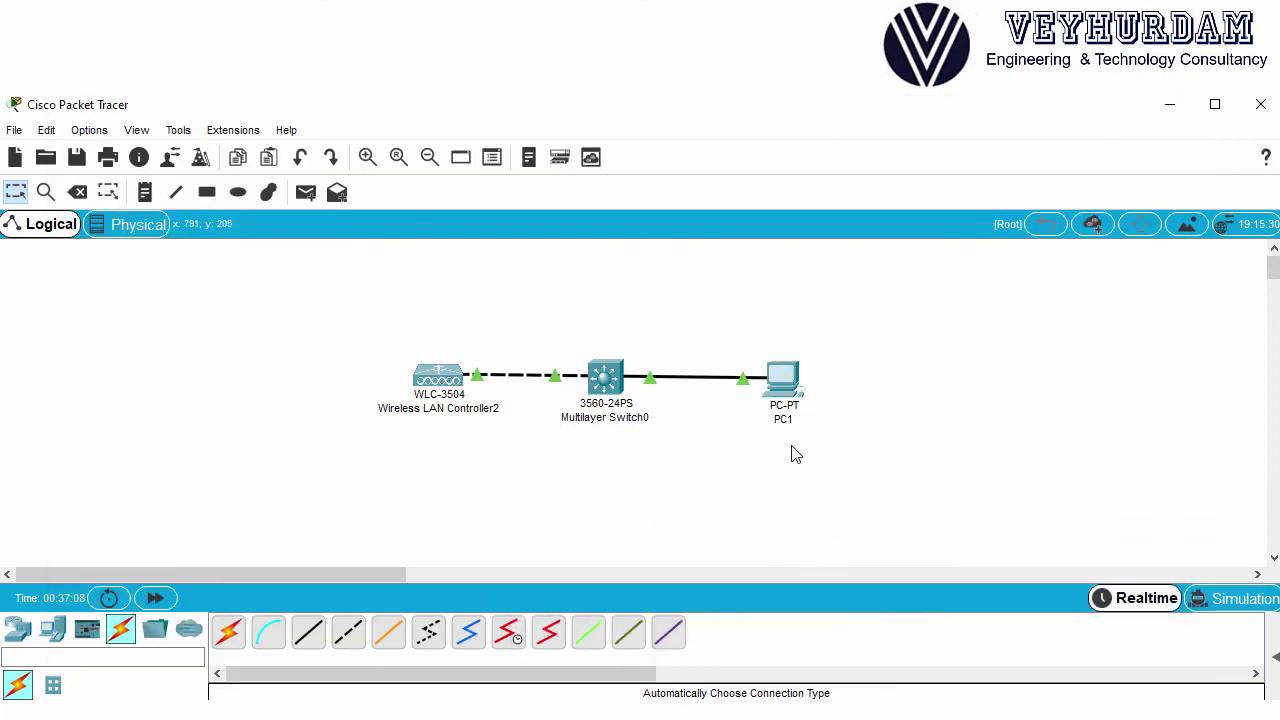